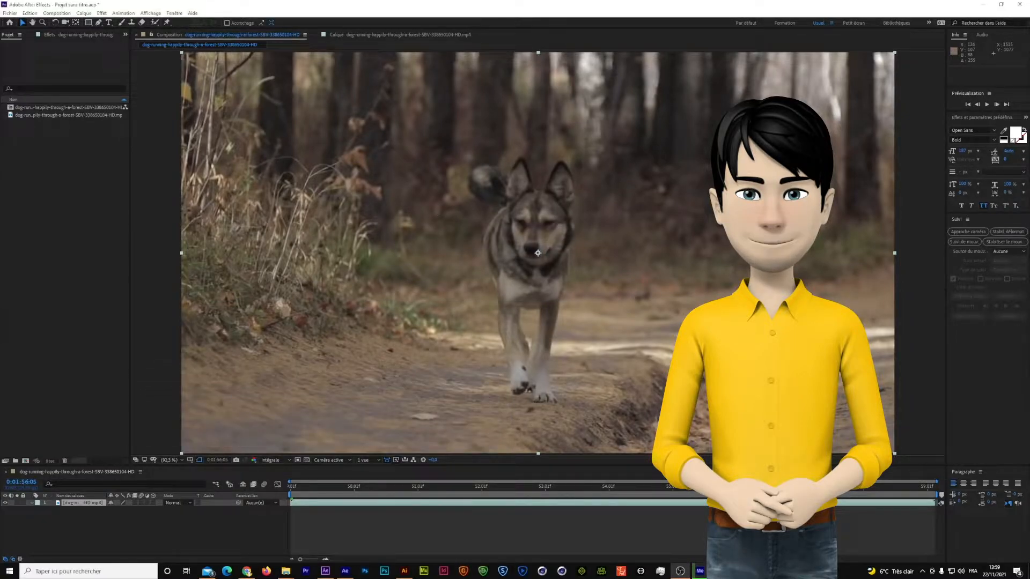
Preview the dog clip further along the timeline and return to its first frame at 0:01:49:01.
{"action": "left_click", "coordinate": [662, 485]}
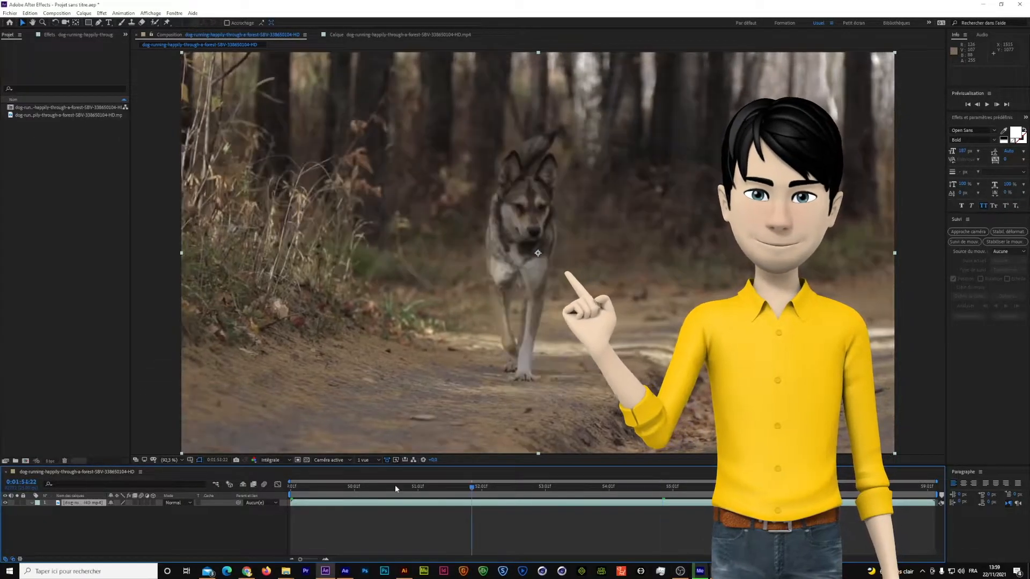
{"action": "left_click", "coordinate": [291, 494]}
{"action": "left_click_drag", "start_coordinate": [290, 494], "coordinate": [285, 495]}
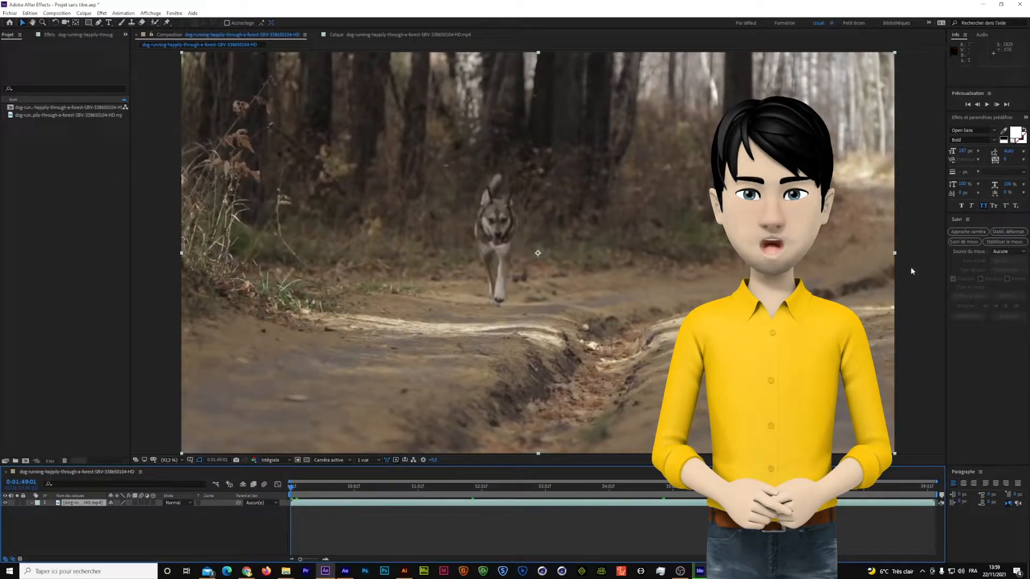
Make sure the Tracker (Suivi) panel is displayed and start a motion track on the dog clip.
{"action": "left_click", "coordinate": [964, 242]}
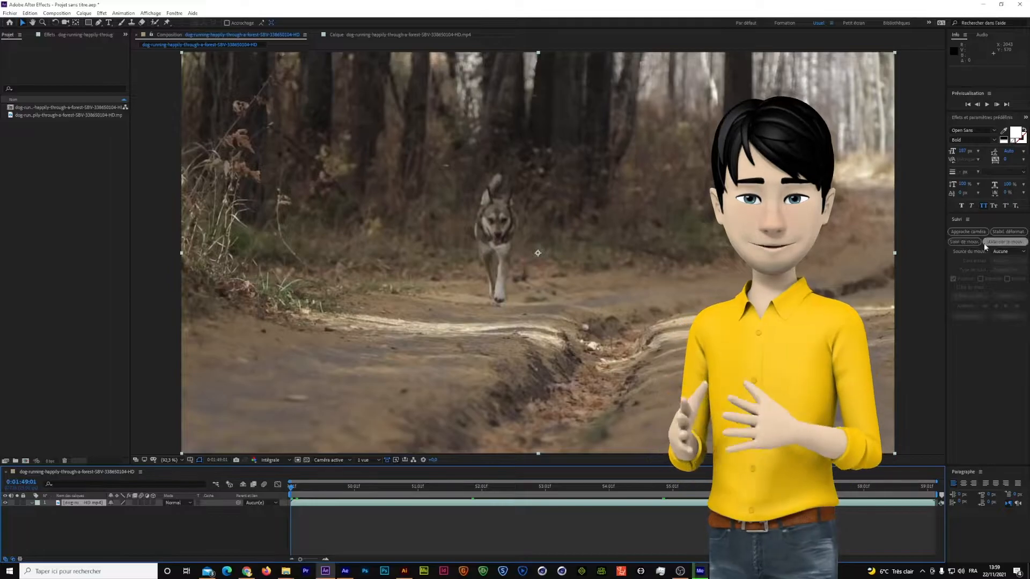
{"action": "left_click", "coordinate": [174, 13]}
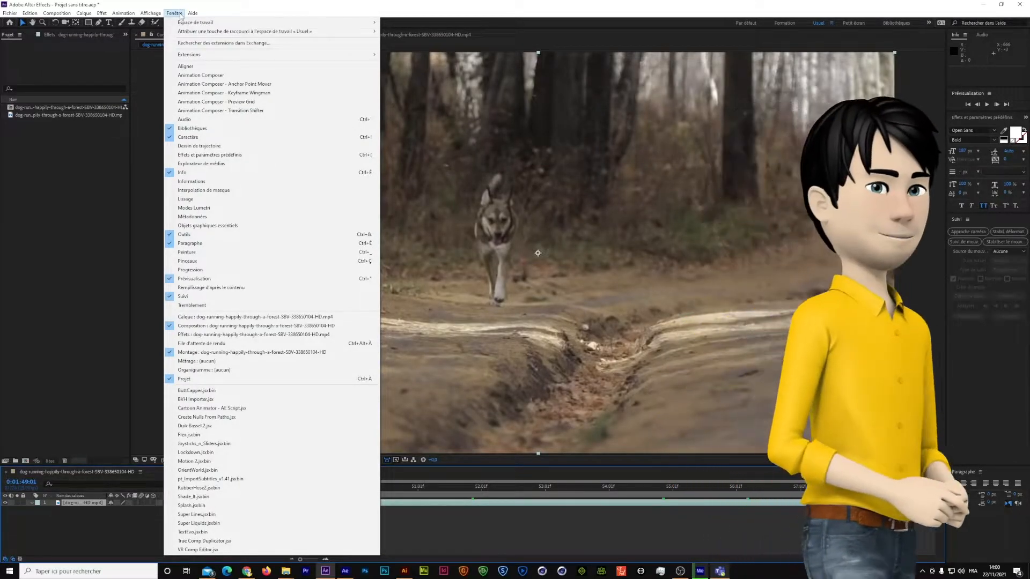
{"action": "mouse_move", "coordinate": [183, 23]}
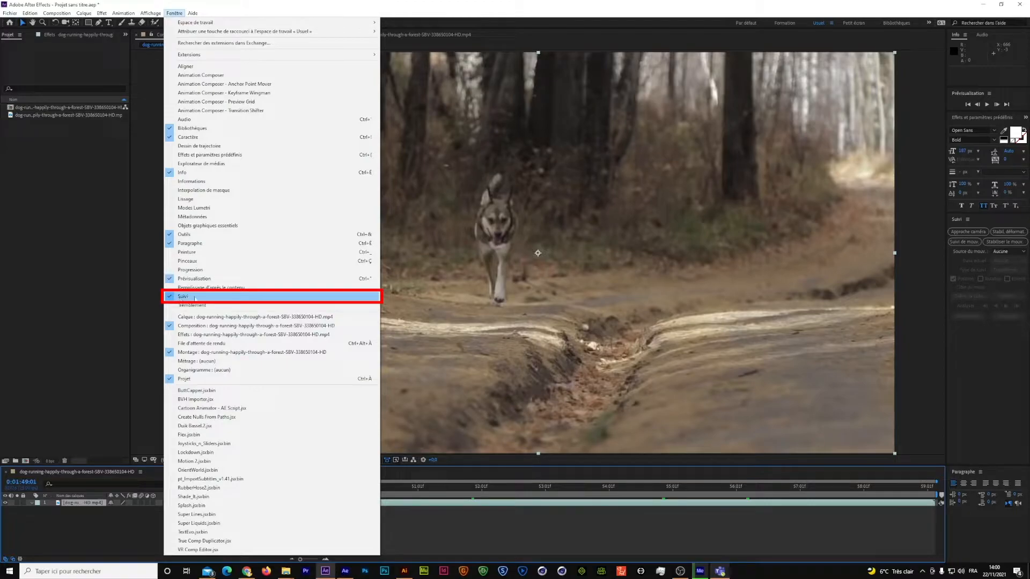
{"action": "left_click", "coordinate": [998, 353]}
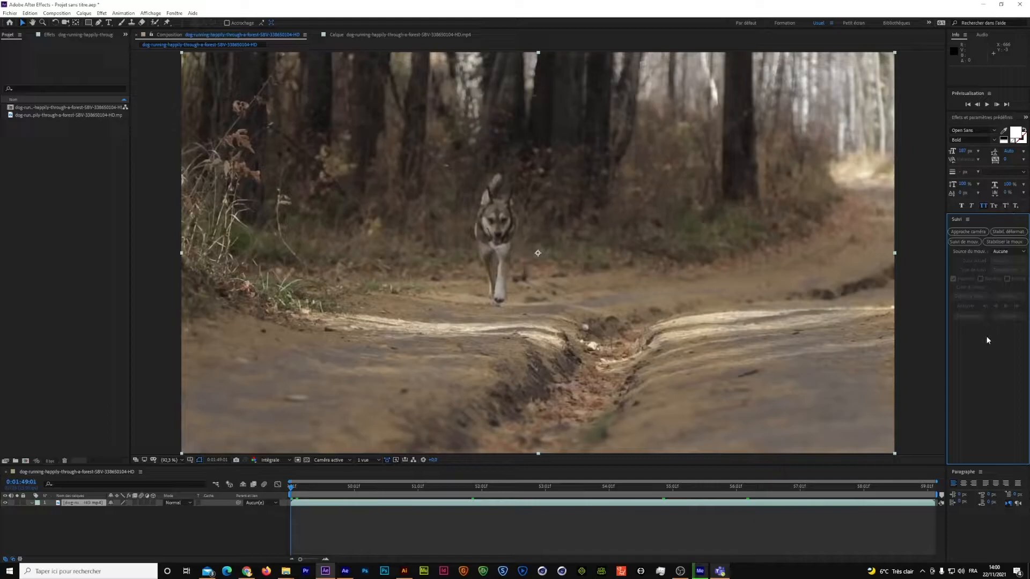
{"action": "left_click", "coordinate": [964, 244]}
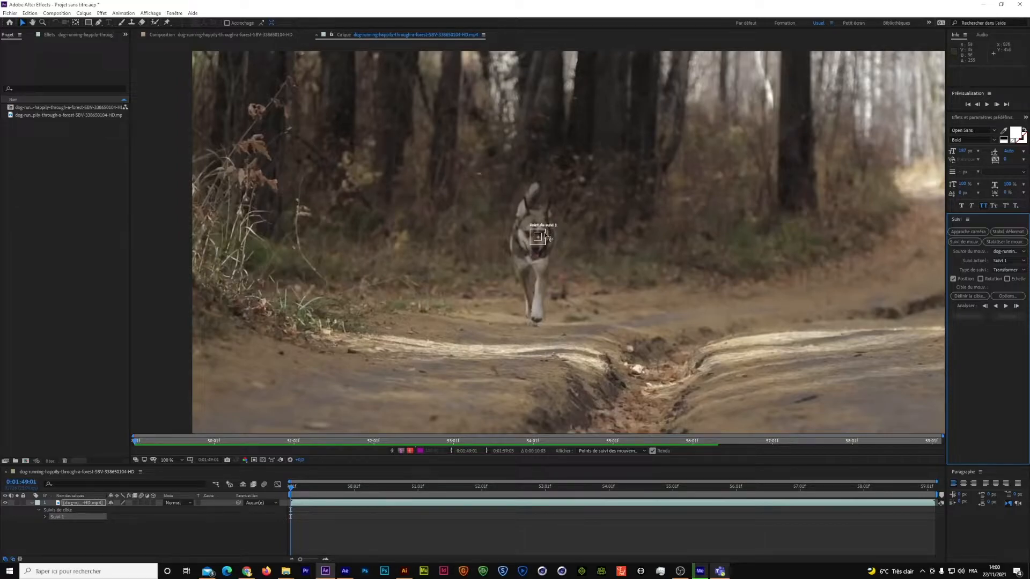
Place track point 1 on the dog's forehead, between the ears and just above the eyes, on the first frame.
{"action": "left_click_drag", "start_coordinate": [545, 234], "coordinate": [546, 176]}
{"action": "scroll", "coordinate": [550, 196], "scroll_direction": "up", "scroll_amount": 1}
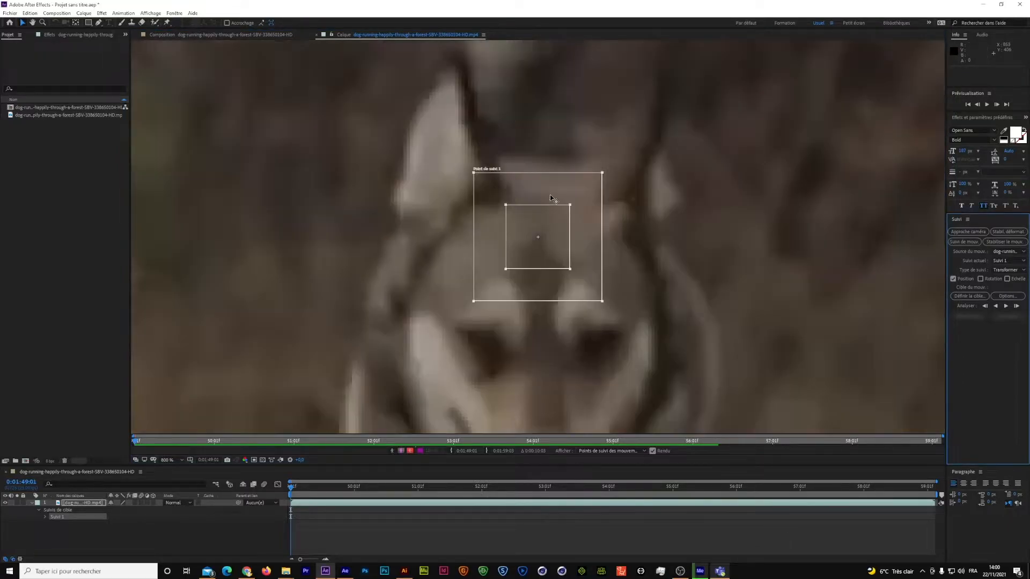
{"action": "mouse_move", "coordinate": [584, 226]}
{"action": "left_mouse_down"}
{"action": "mouse_move", "coordinate": [591, 240]}
{"action": "mouse_move", "coordinate": [586, 224]}
{"action": "left_mouse_up"}
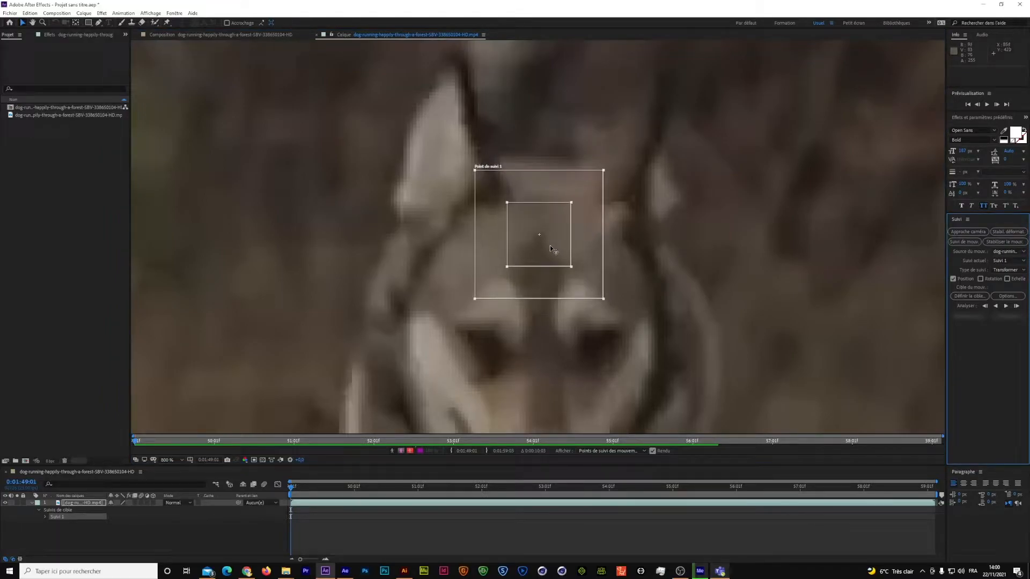
{"action": "key", "text": "comma"}
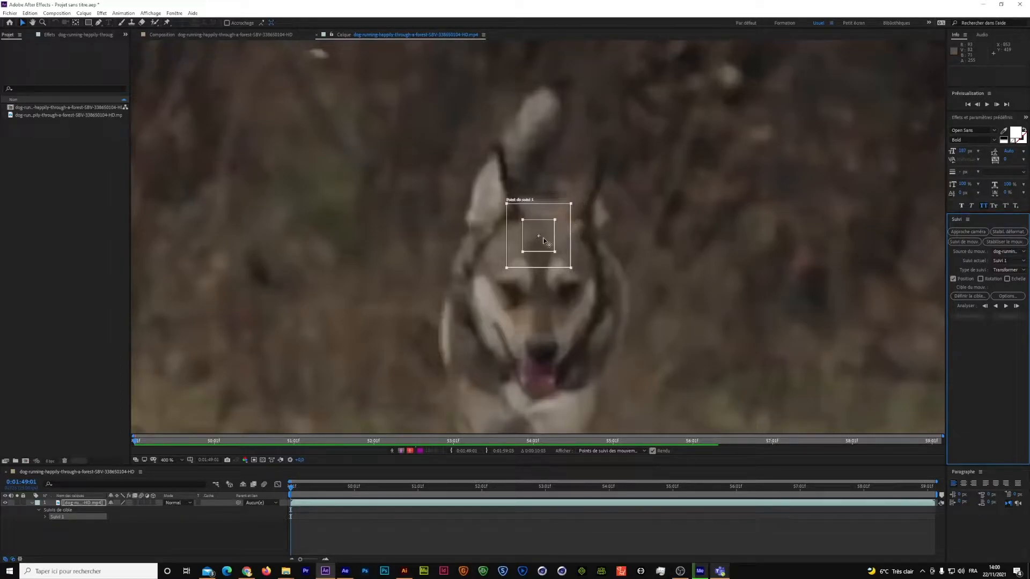
{"action": "left_click_drag", "start_coordinate": [294, 489], "coordinate": [239, 512]}
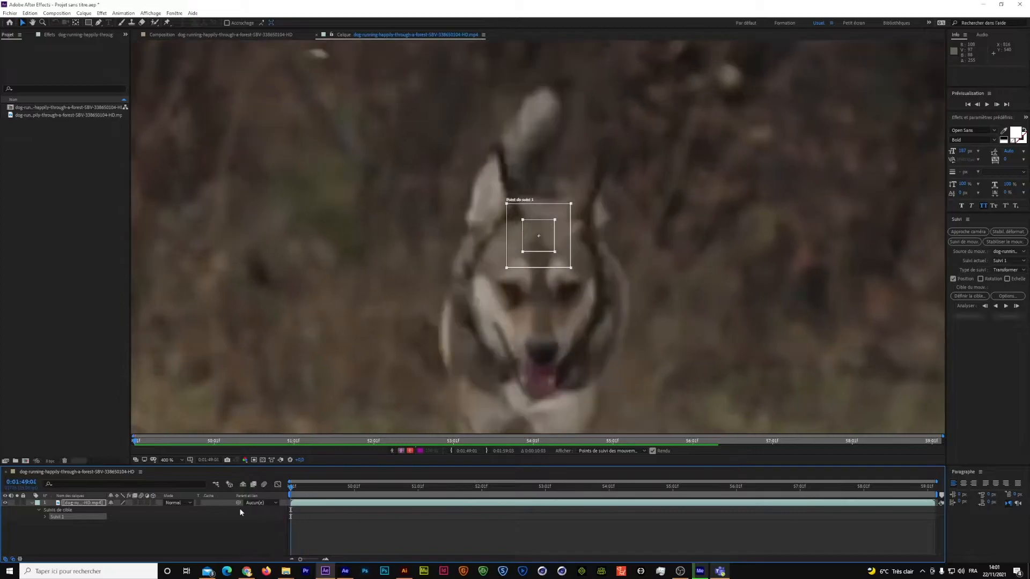
{"action": "left_click_drag", "start_coordinate": [543, 241], "coordinate": [543, 247]}
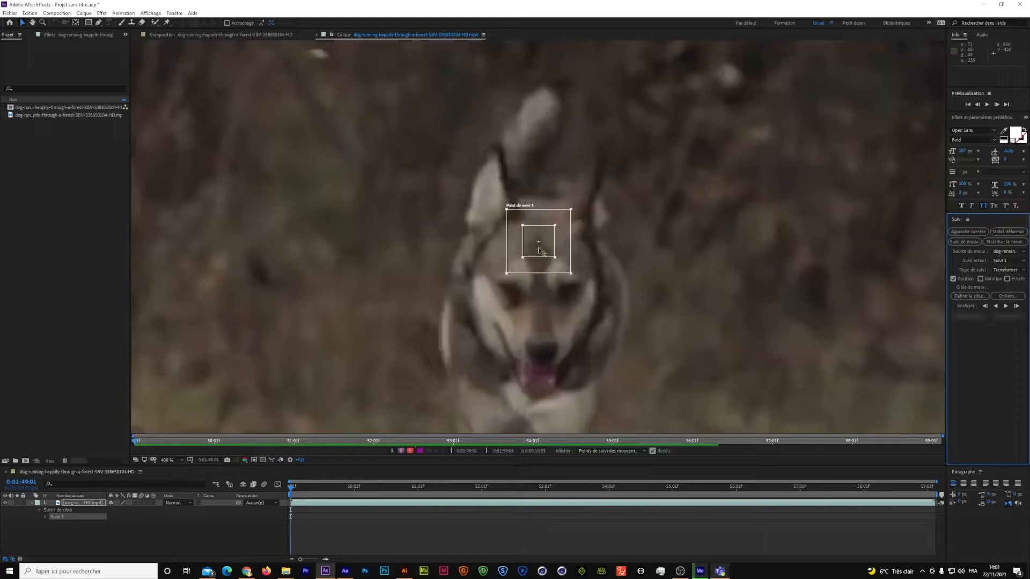
{"action": "left_click_drag", "start_coordinate": [543, 243], "coordinate": [542, 242]}
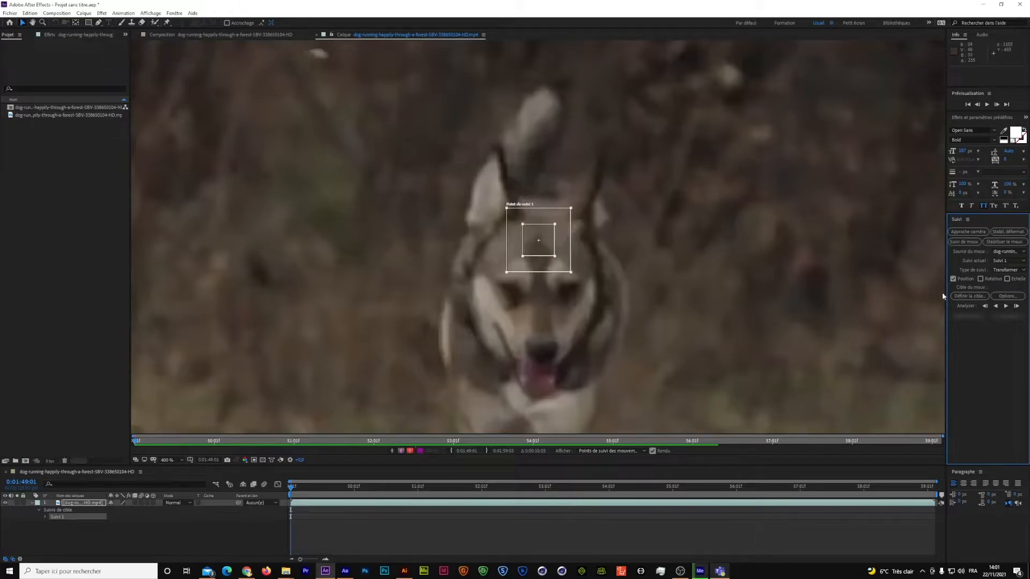
Analyze the track forward, stop at 0:01:50:11 and go back to 0:01:49:24.
{"action": "left_click", "coordinate": [1006, 306]}
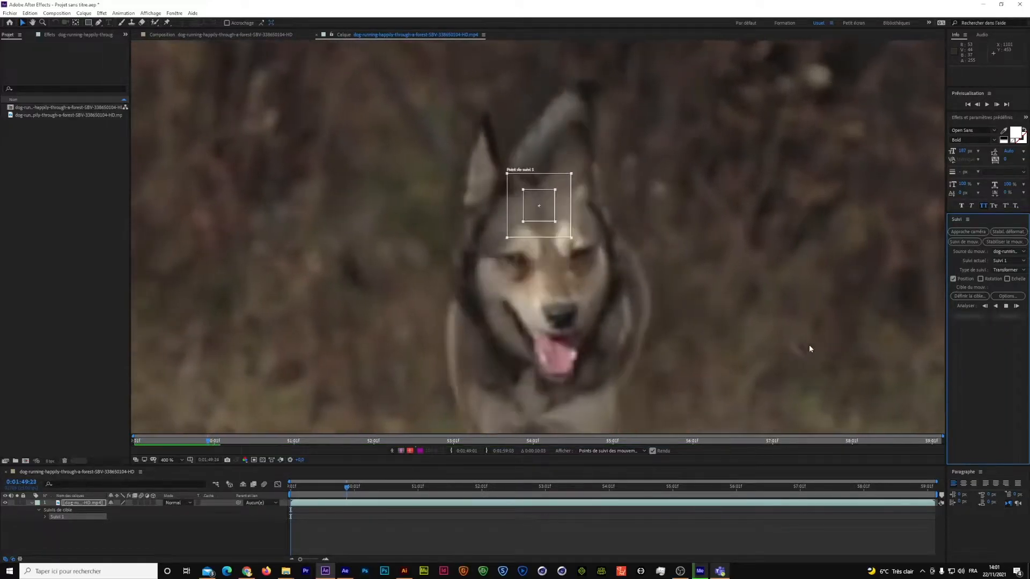
{"action": "left_click", "coordinate": [1005, 306]}
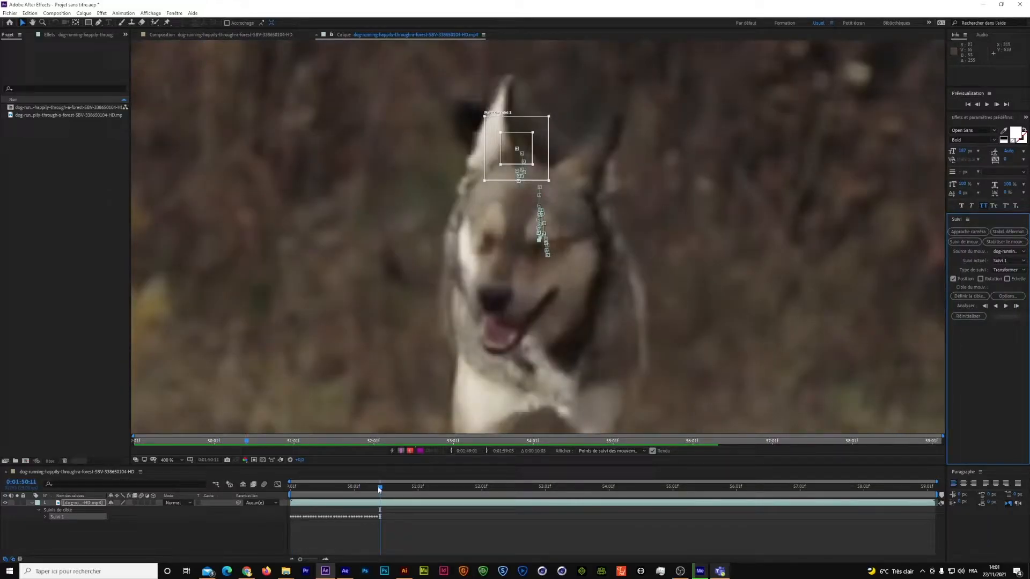
{"action": "left_click_drag", "start_coordinate": [379, 489], "coordinate": [348, 502]}
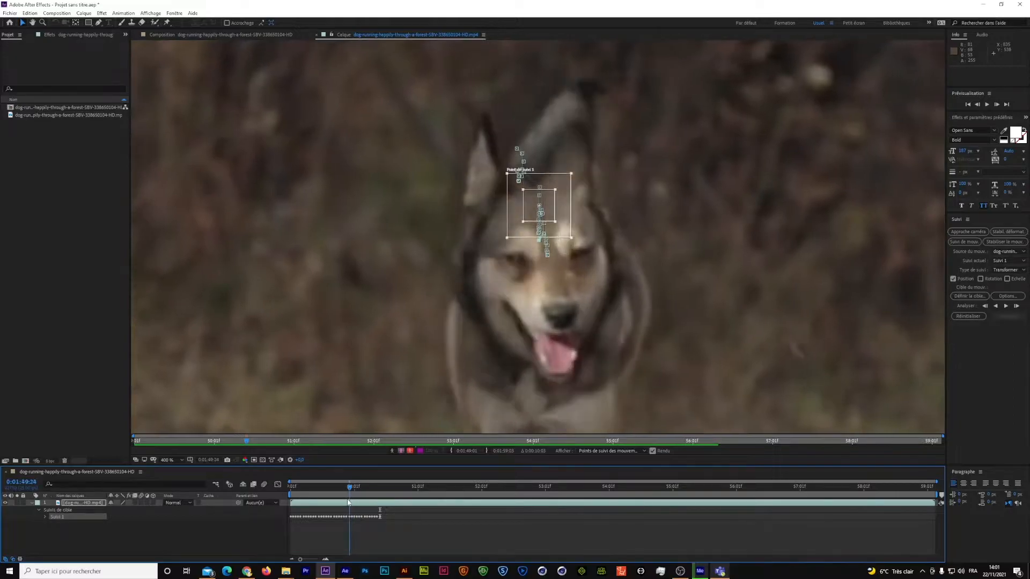
Re-analyze the forehead track one frame at a time up to 0:01:50:04.
{"action": "left_click", "coordinate": [1016, 307]}
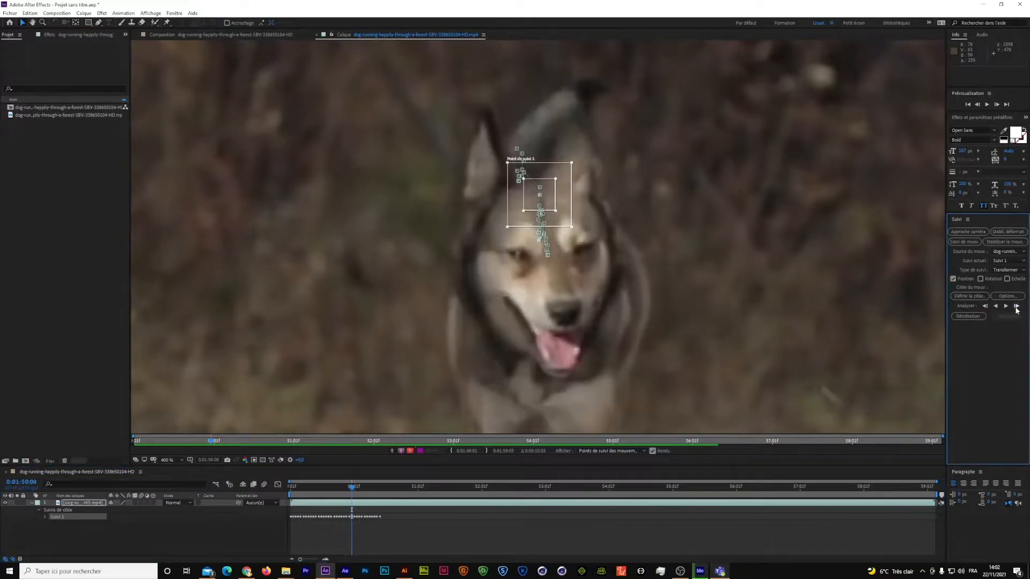
{"action": "left_click", "coordinate": [1016, 306]}
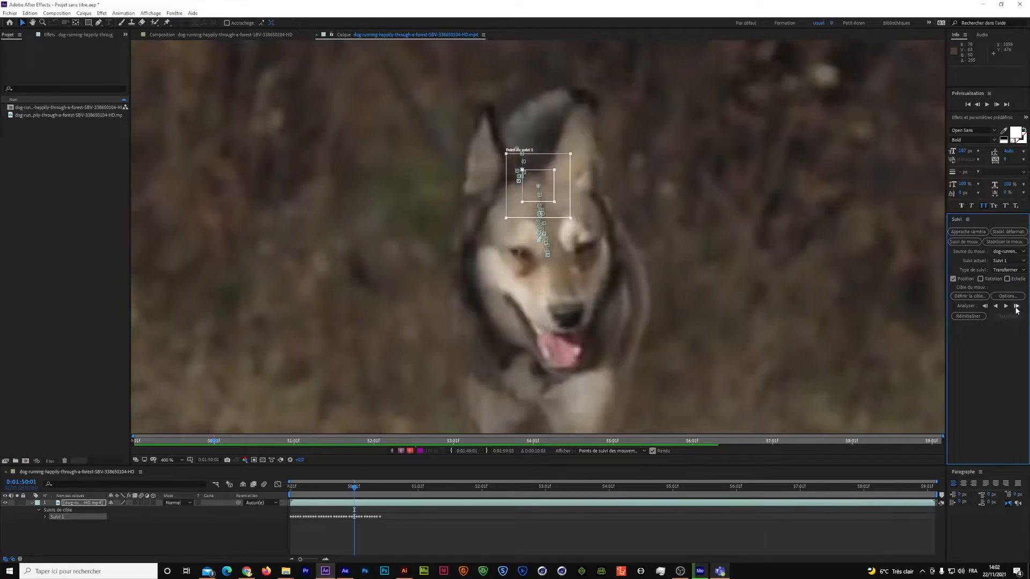
{"action": "left_click", "coordinate": [1016, 306]}
{"action": "left_click", "coordinate": [1017, 307]}
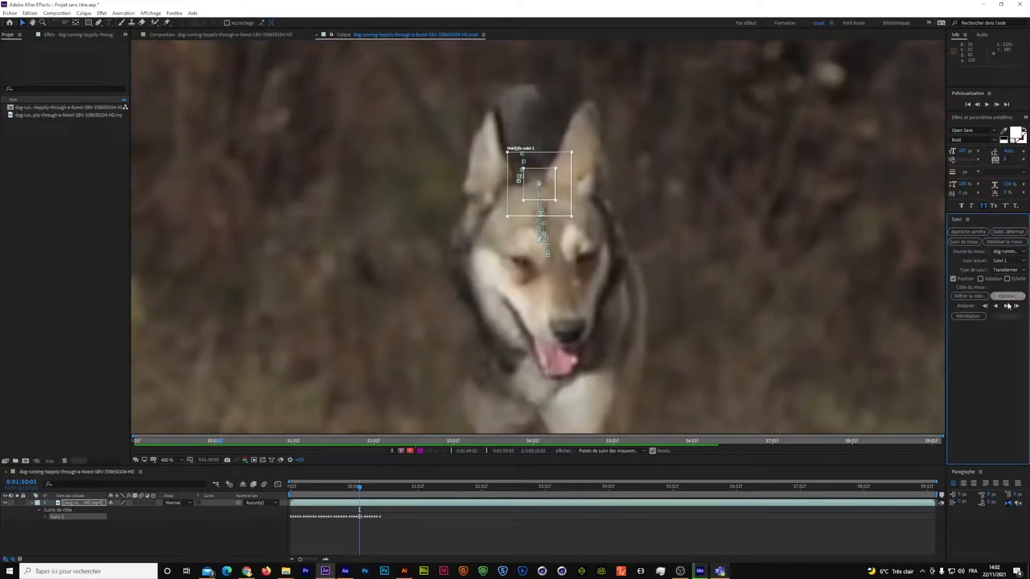
{"action": "left_click", "coordinate": [1016, 307]}
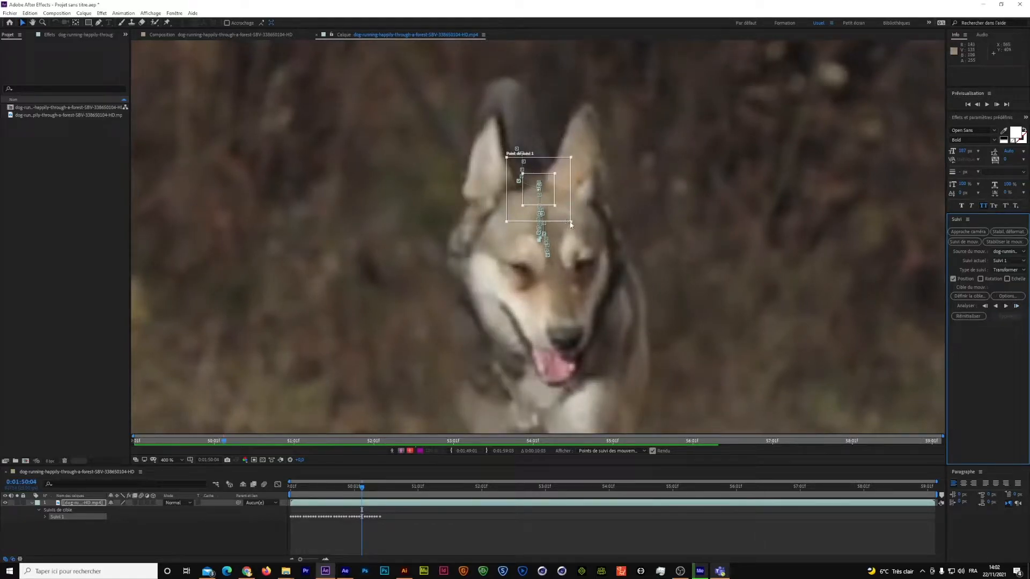
Enlarge the track point's search and feature regions at 0:01:50:04 and analyze forward again for a few frames.
{"action": "left_click_drag", "start_coordinate": [571, 221], "coordinate": [585, 237]}
{"action": "left_click_drag", "start_coordinate": [555, 207], "coordinate": [561, 214]}
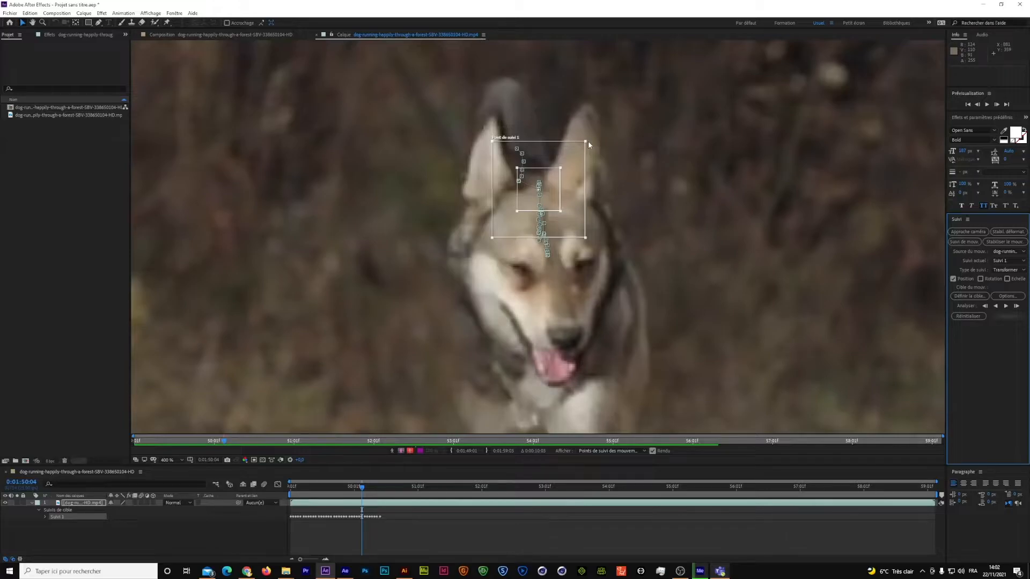
{"action": "left_click", "coordinate": [1005, 306]}
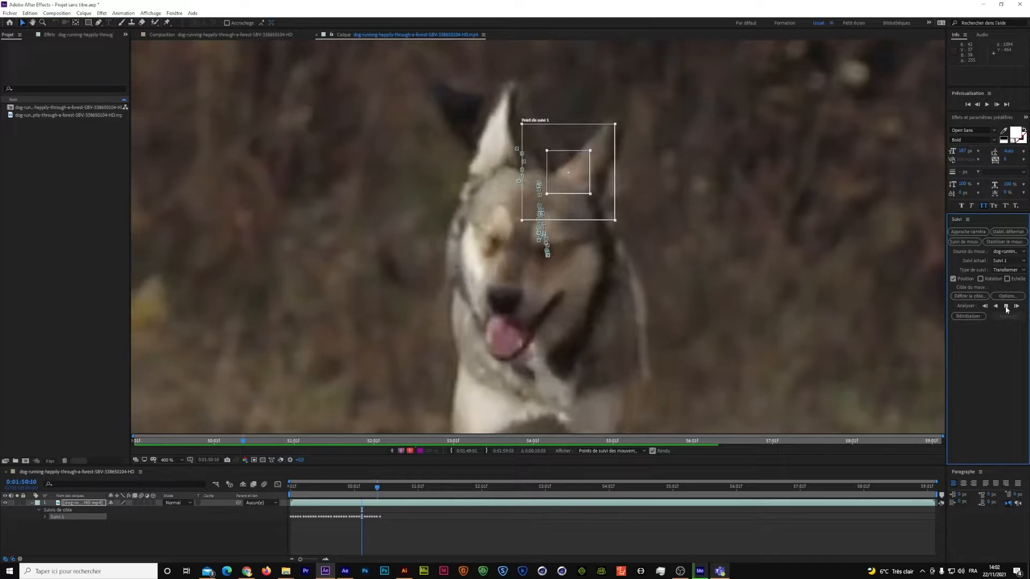
{"action": "left_click", "coordinate": [1005, 307]}
Move the track point back onto the middle of the dog's forehead at 0:01:50:07 and analyze forward to 0:01:51:00.
{"action": "key", "text": "comma"}
{"action": "left_click_drag", "start_coordinate": [380, 489], "coordinate": [369, 489]}
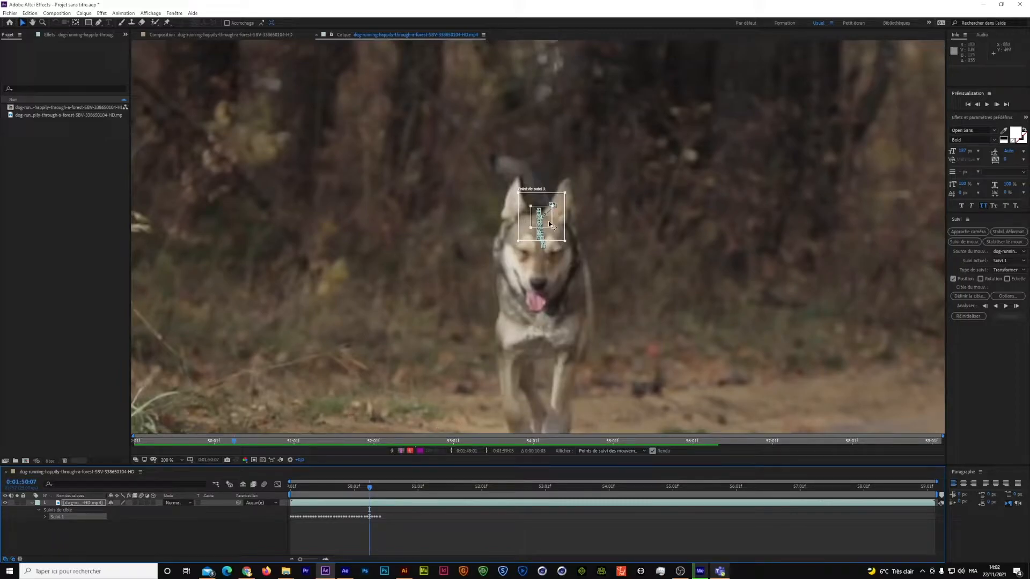
{"action": "left_click_drag", "start_coordinate": [543, 225], "coordinate": [541, 238]}
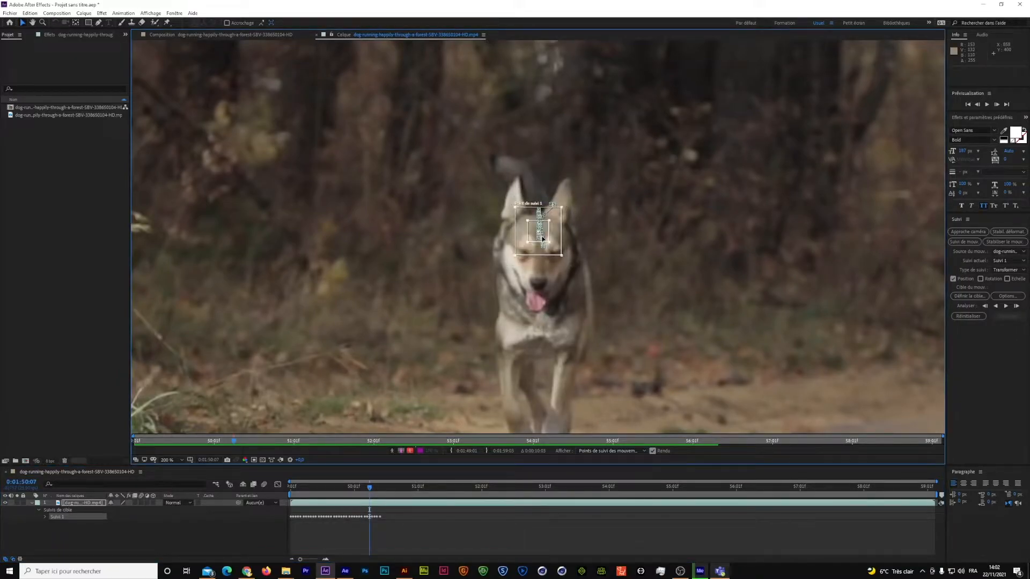
{"action": "left_click", "coordinate": [1006, 307]}
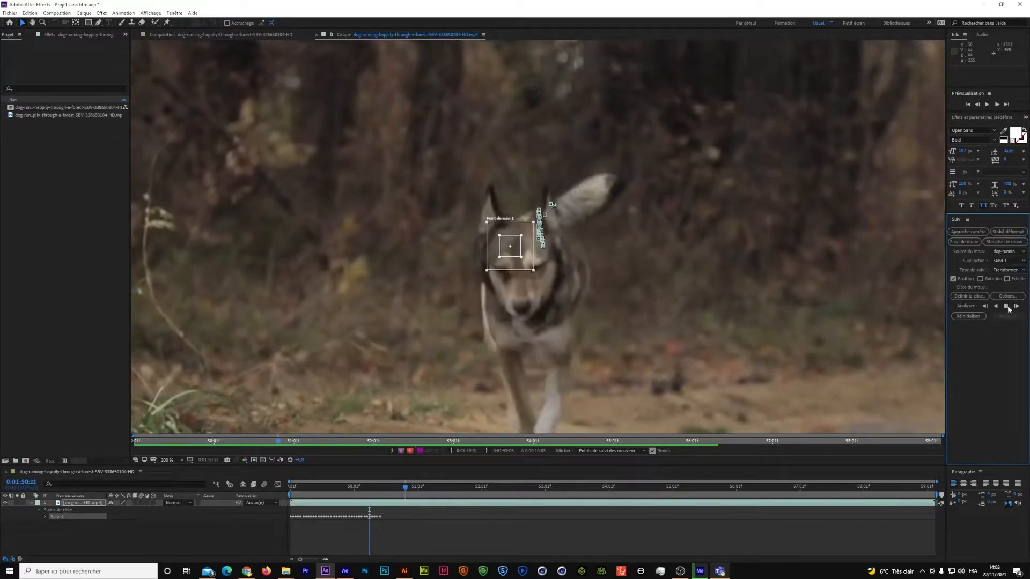
{"action": "left_click", "coordinate": [1006, 306]}
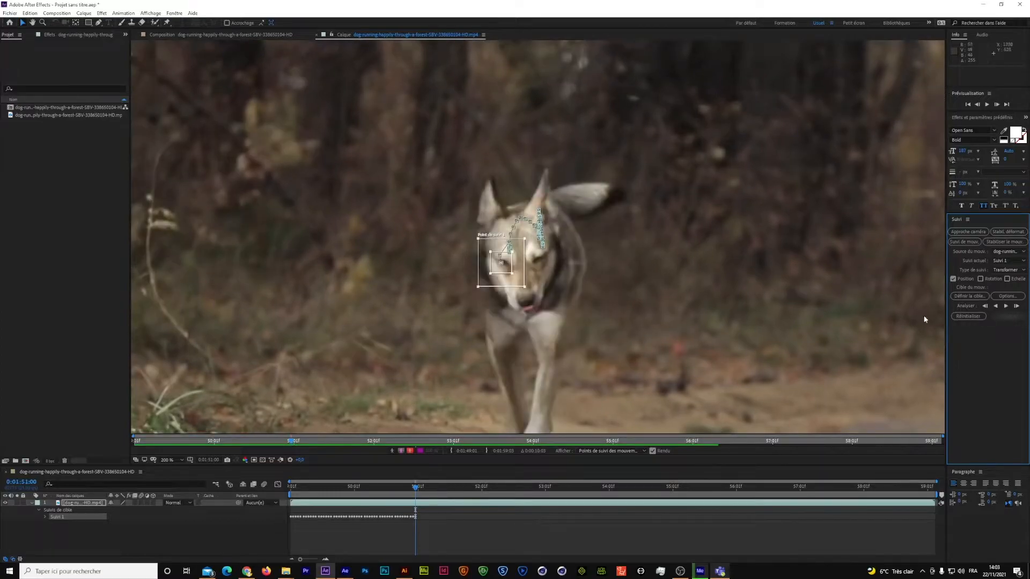
Go back to 0:01:50:22 and re-analyze the neighbouring frames one at a time, both forward and backward.
{"action": "left_click_drag", "start_coordinate": [416, 484], "coordinate": [408, 487]}
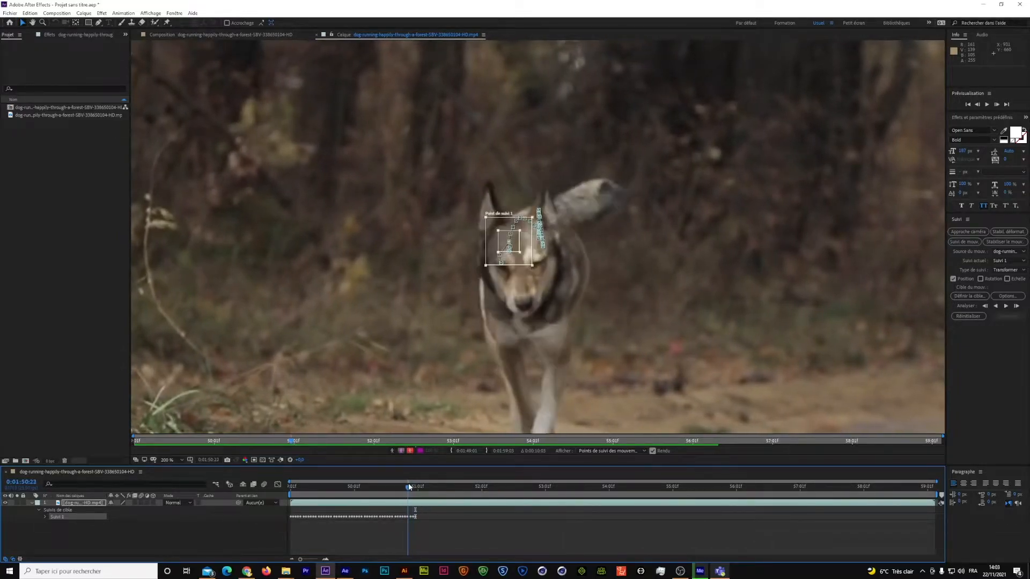
{"action": "left_click", "coordinate": [1017, 307]}
{"action": "left_click", "coordinate": [1018, 307]}
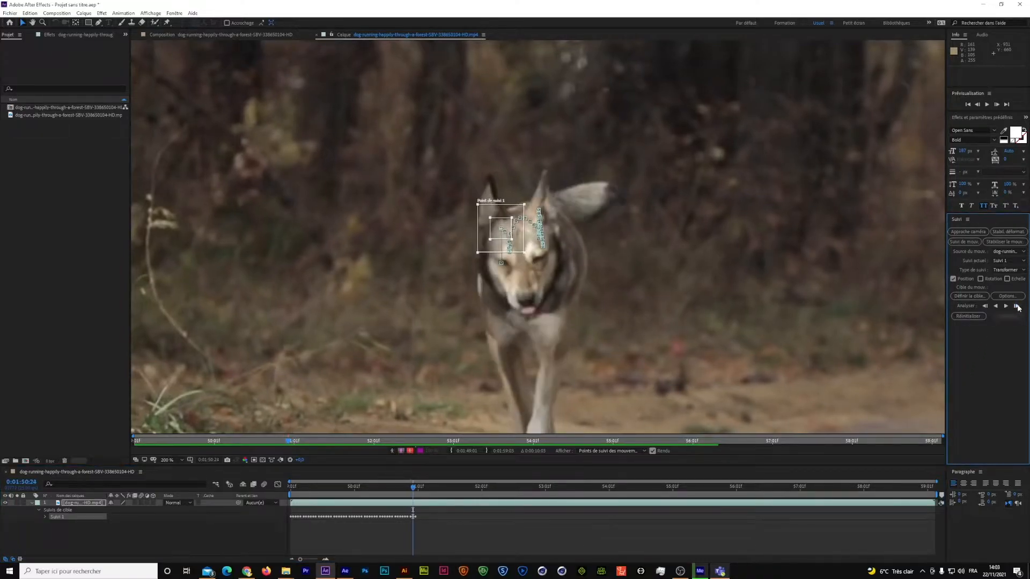
{"action": "left_click", "coordinate": [984, 307]}
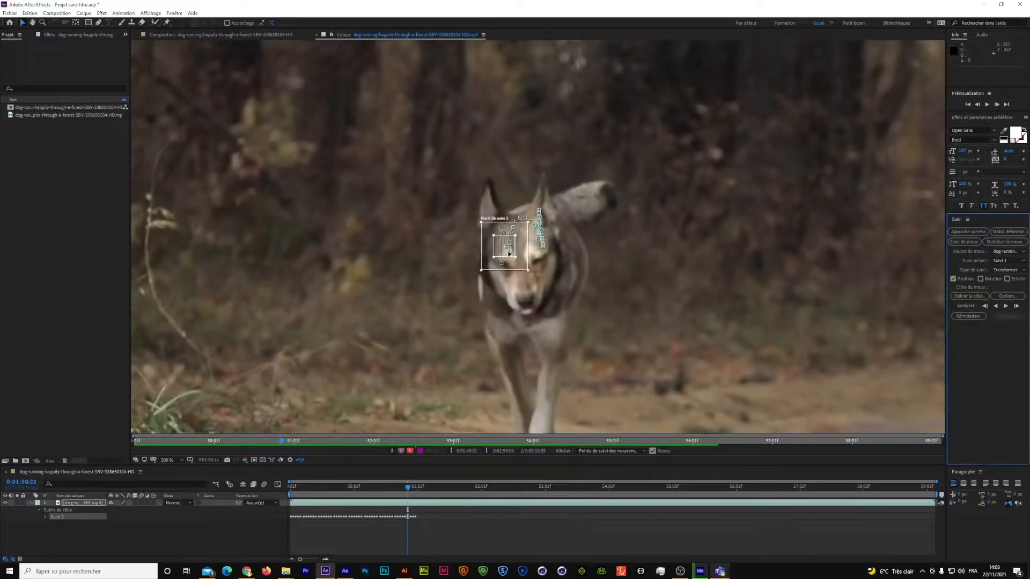
Recentre the track point on the dog's forehead at 0:01:50:22 and analyze forward to 0:01:51:02.
{"action": "left_click_drag", "start_coordinate": [512, 248], "coordinate": [518, 248]}
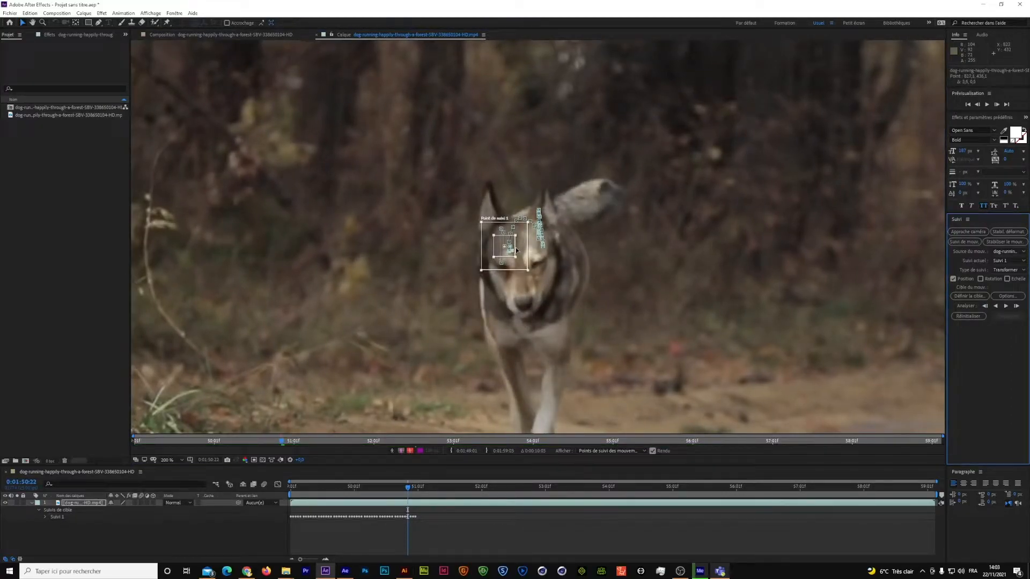
{"action": "key", "text": "ctrl+z"}
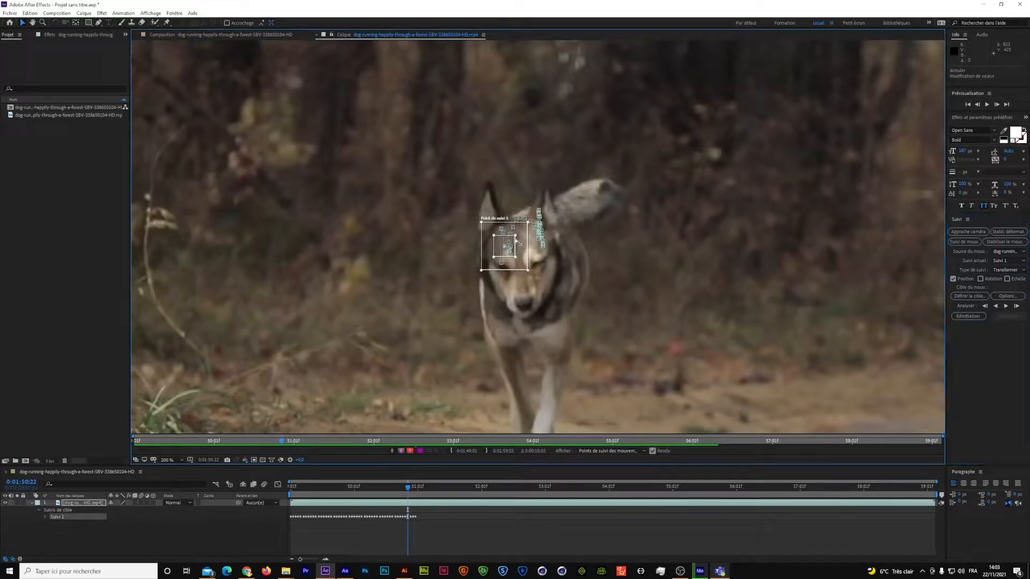
{"action": "left_click_drag", "start_coordinate": [514, 242], "coordinate": [528, 235]}
{"action": "left_click", "coordinate": [976, 288]}
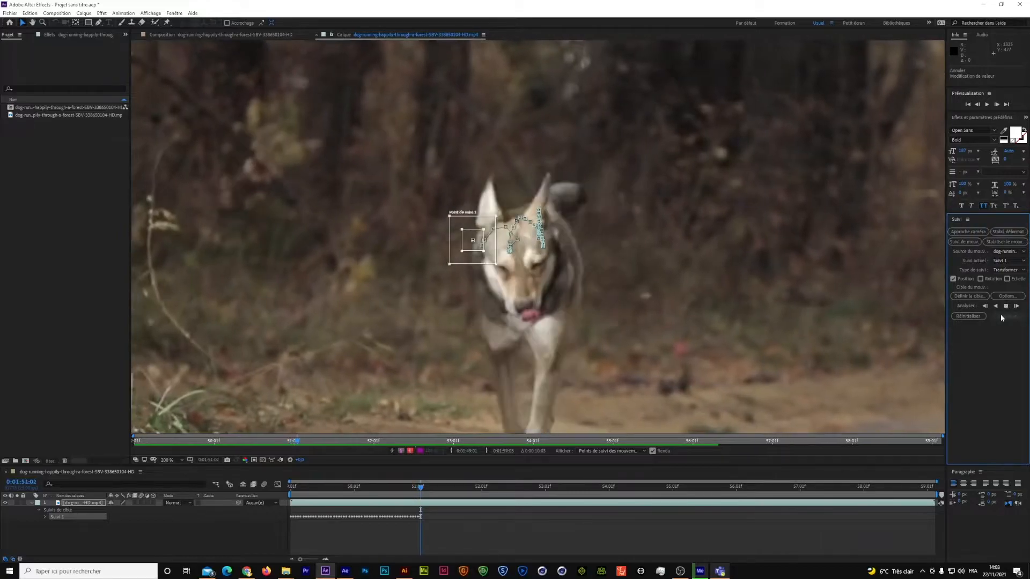
Analyze one frame forward from 0:01:50:24 and return to 0:01:50:22.
{"action": "left_click_drag", "start_coordinate": [420, 486], "coordinate": [412, 488]}
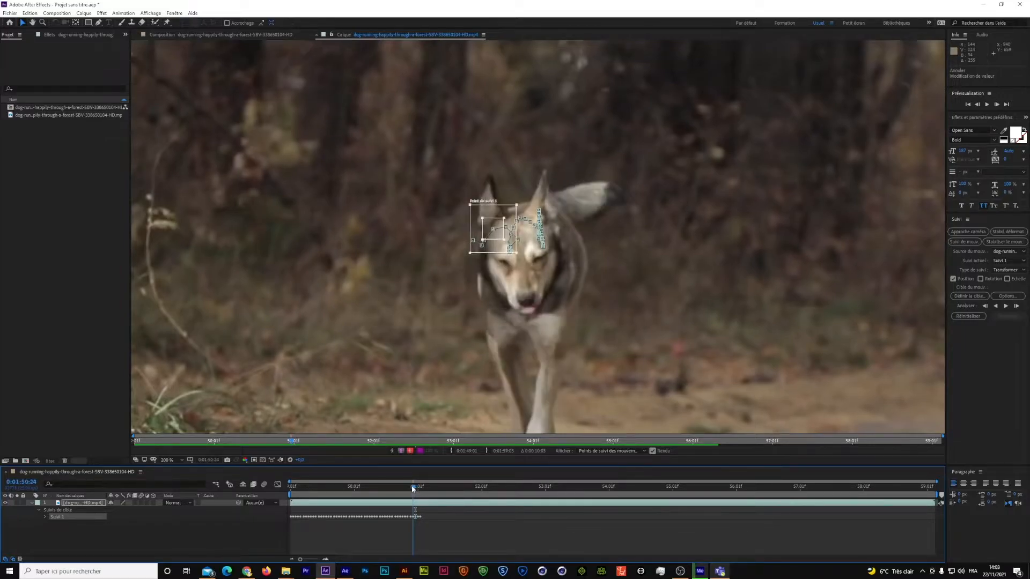
{"action": "left_click", "coordinate": [1018, 306]}
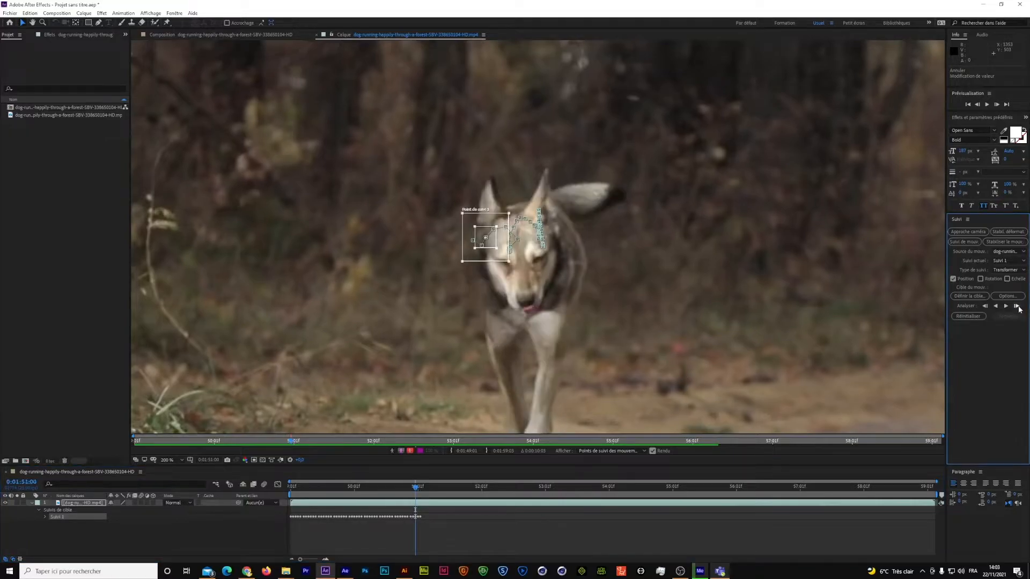
{"action": "left_click_drag", "start_coordinate": [413, 489], "coordinate": [408, 488]}
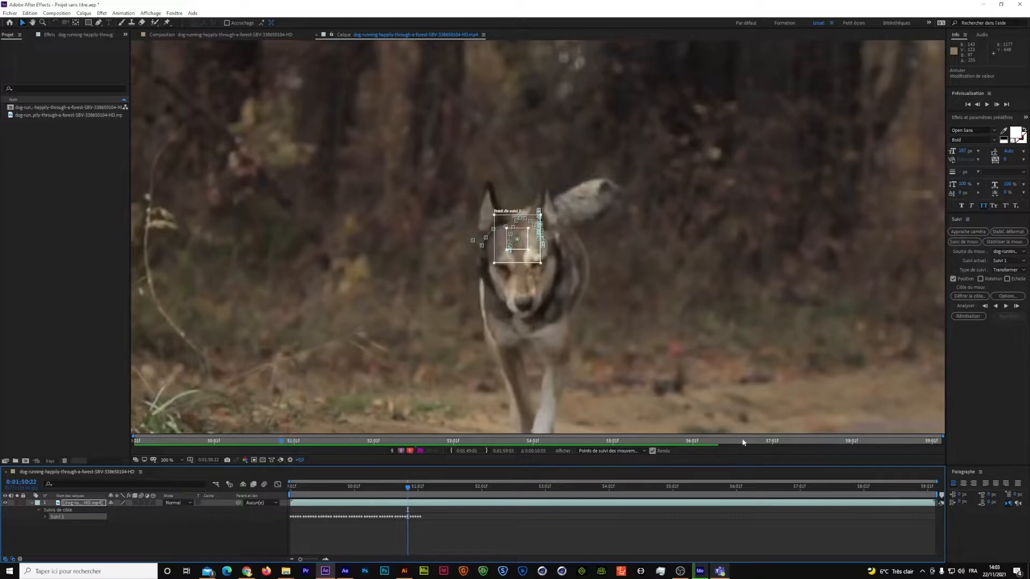
Recentre the track point on the dog's forehead at 0:01:50:23 and analyze forward to 0:01:51:23.
{"action": "left_click", "coordinate": [1017, 307]}
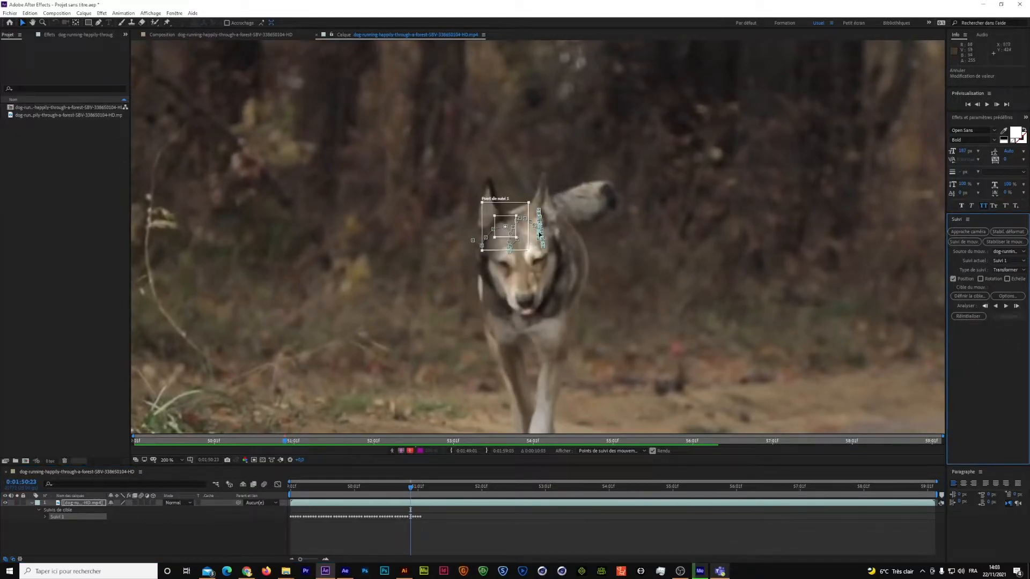
{"action": "left_click_drag", "start_coordinate": [509, 223], "coordinate": [521, 230]}
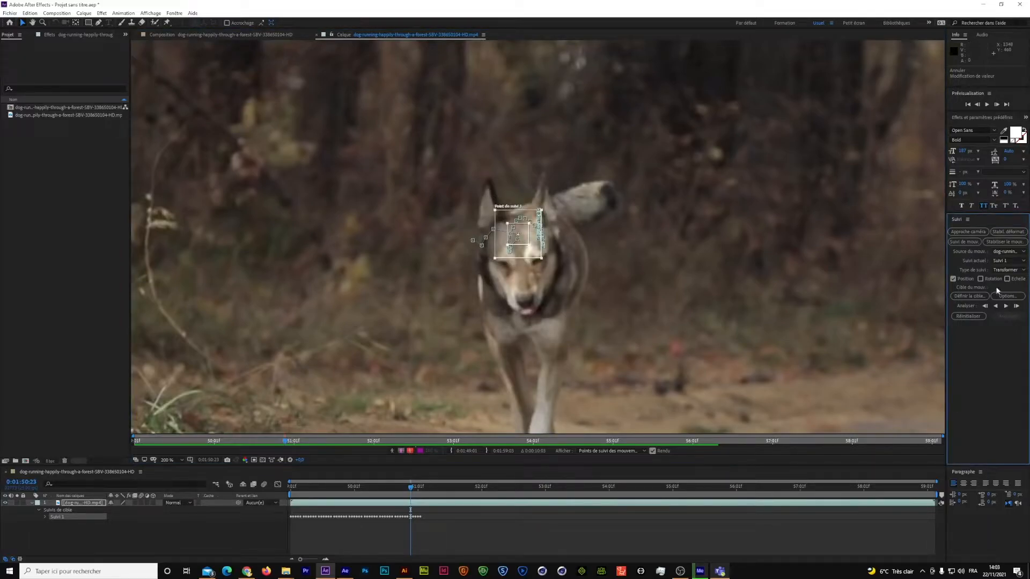
{"action": "left_click", "coordinate": [1016, 307]}
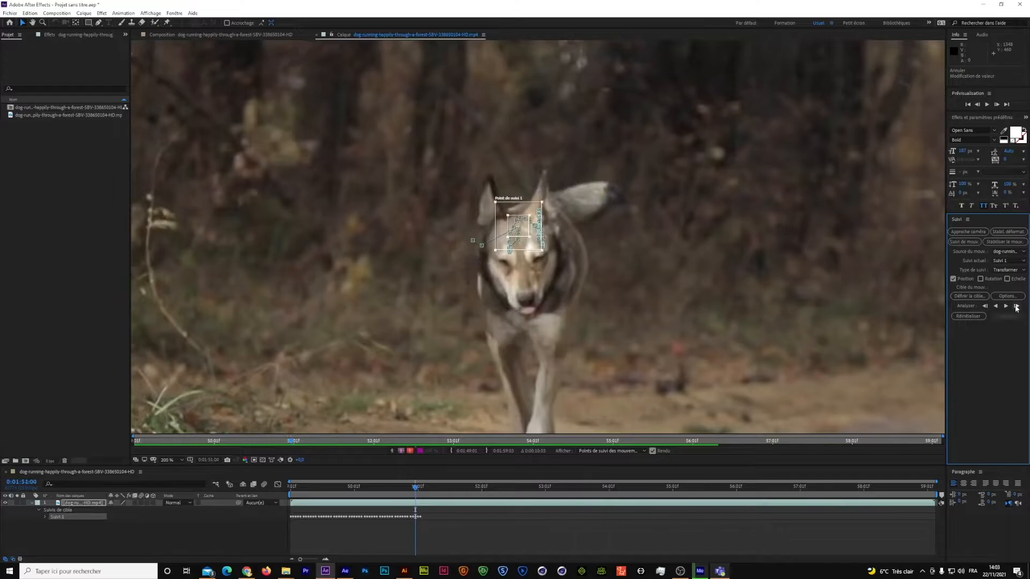
{"action": "left_click", "coordinate": [1017, 306]}
{"action": "left_click", "coordinate": [1016, 306]}
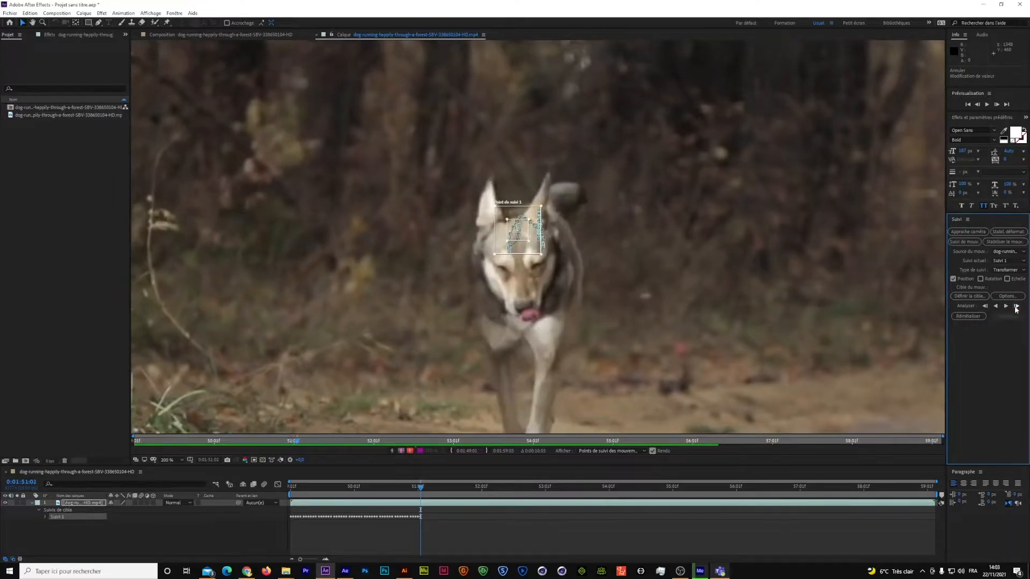
{"action": "left_click", "coordinate": [1007, 306]}
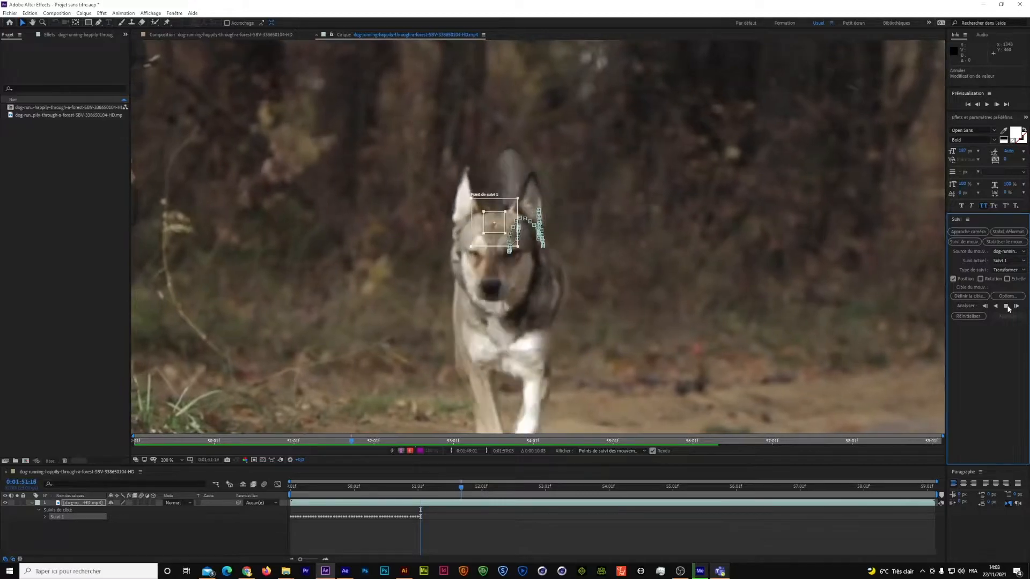
{"action": "left_click", "coordinate": [1007, 307]}
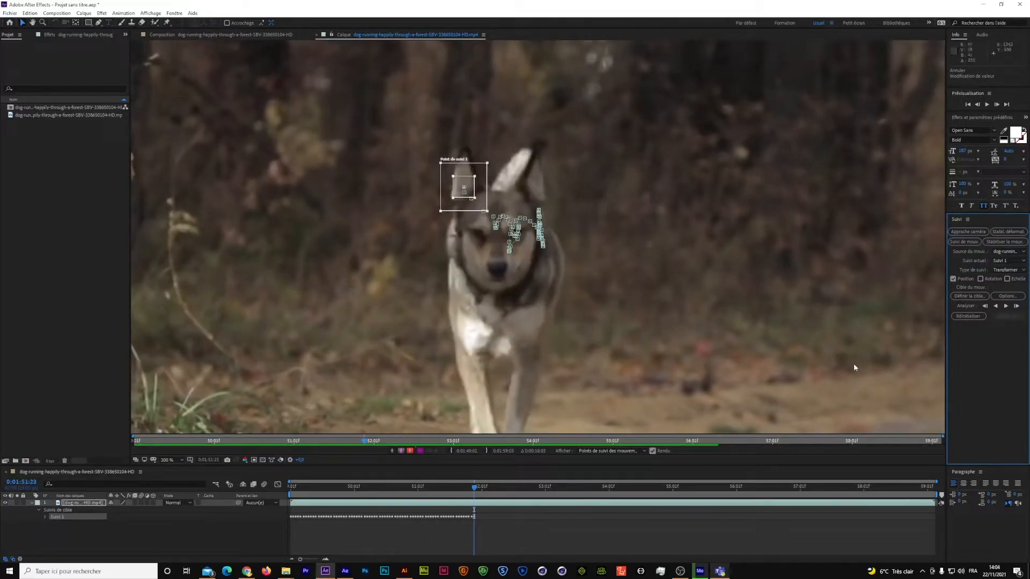
Re-analyze frame by frame from 0:01:51:19, recentre the track point on the dog's forehead at 0:01:51:21 and analyze forward to 0:01:52:06.
{"action": "left_click_drag", "start_coordinate": [474, 488], "coordinate": [466, 491]}
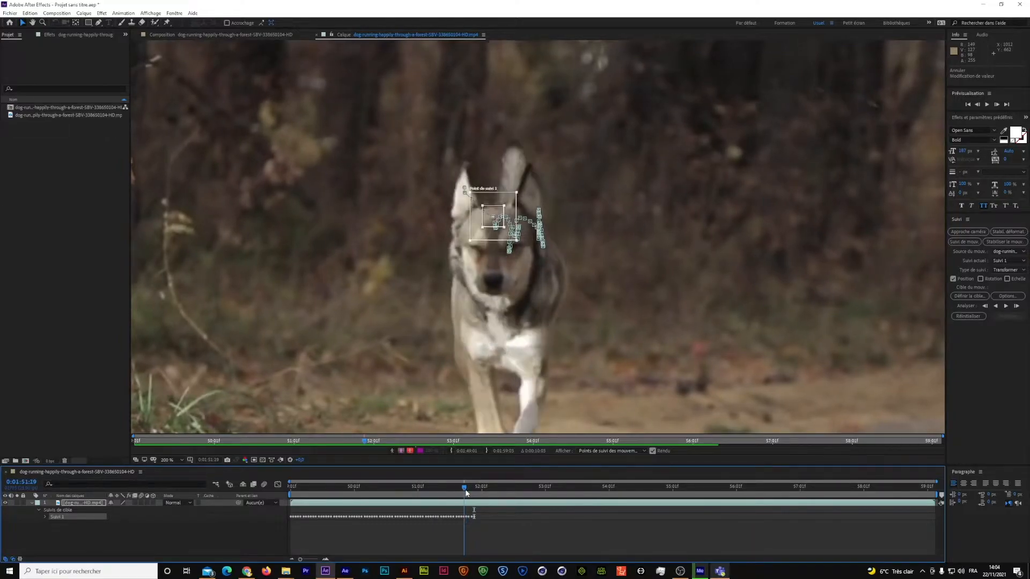
{"action": "left_click", "coordinate": [1015, 307]}
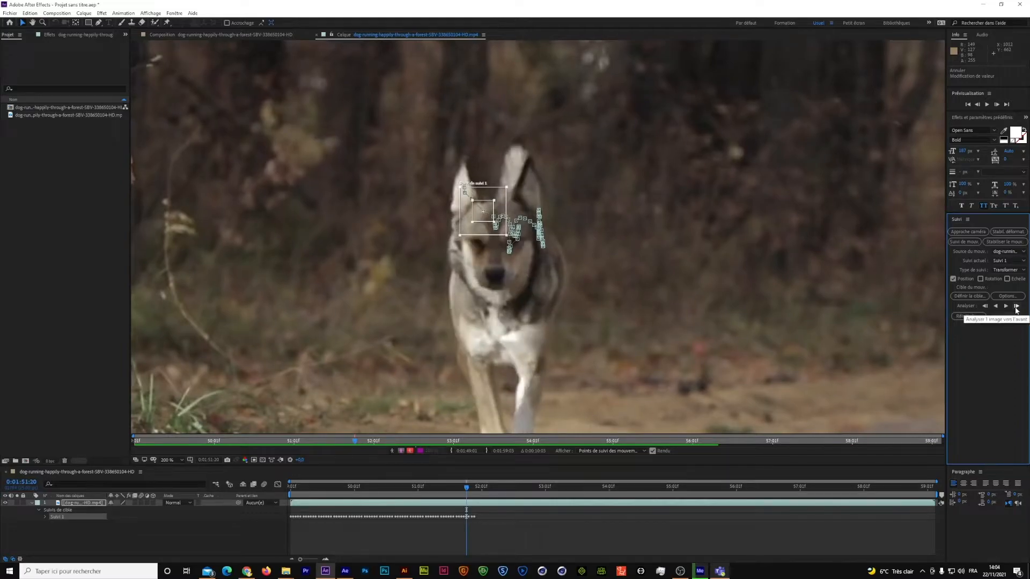
{"action": "left_click", "coordinate": [1015, 307]}
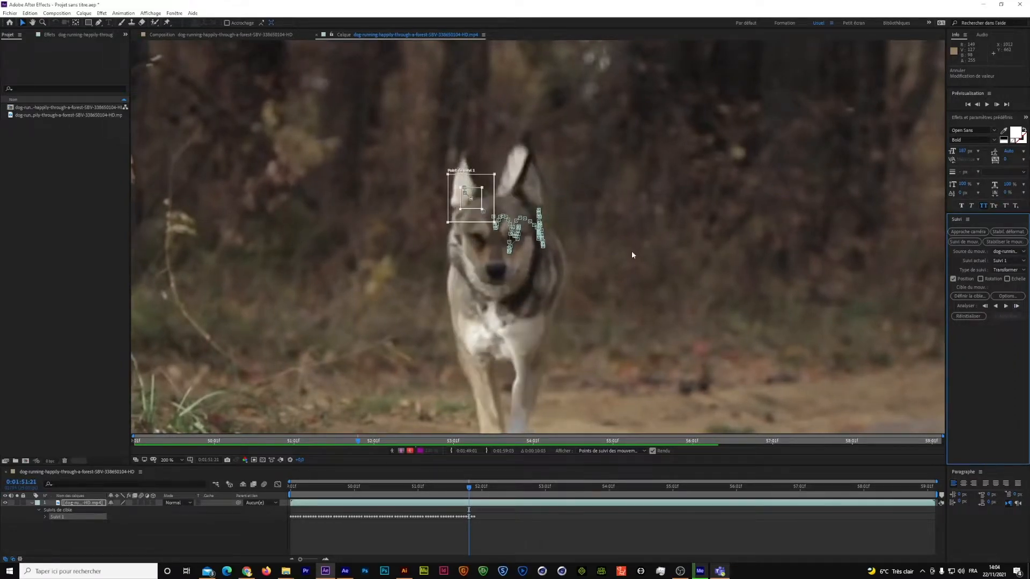
{"action": "left_click_drag", "start_coordinate": [476, 204], "coordinate": [497, 220]}
{"action": "left_click", "coordinate": [1017, 306]}
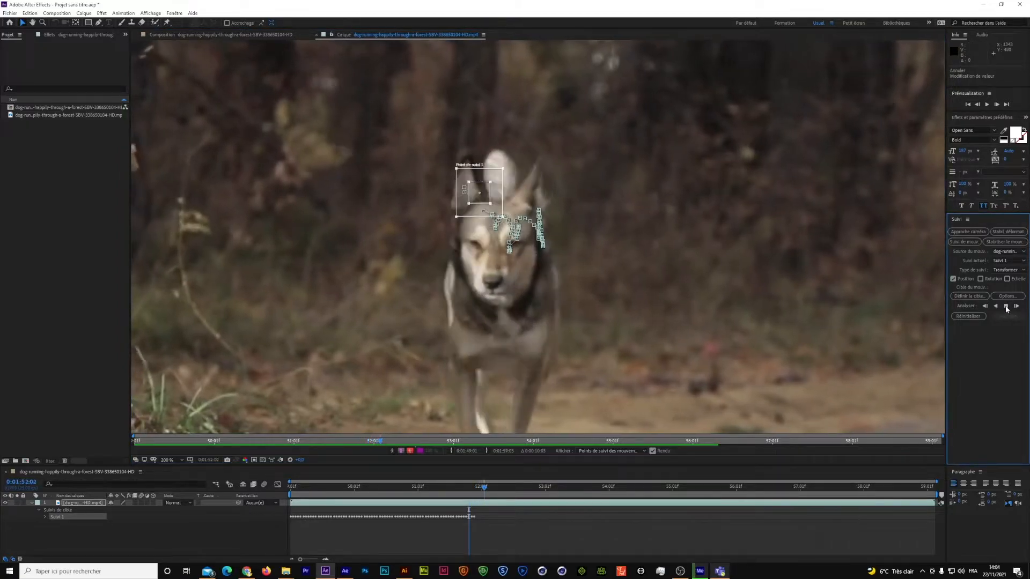
{"action": "left_click", "coordinate": [1007, 307]}
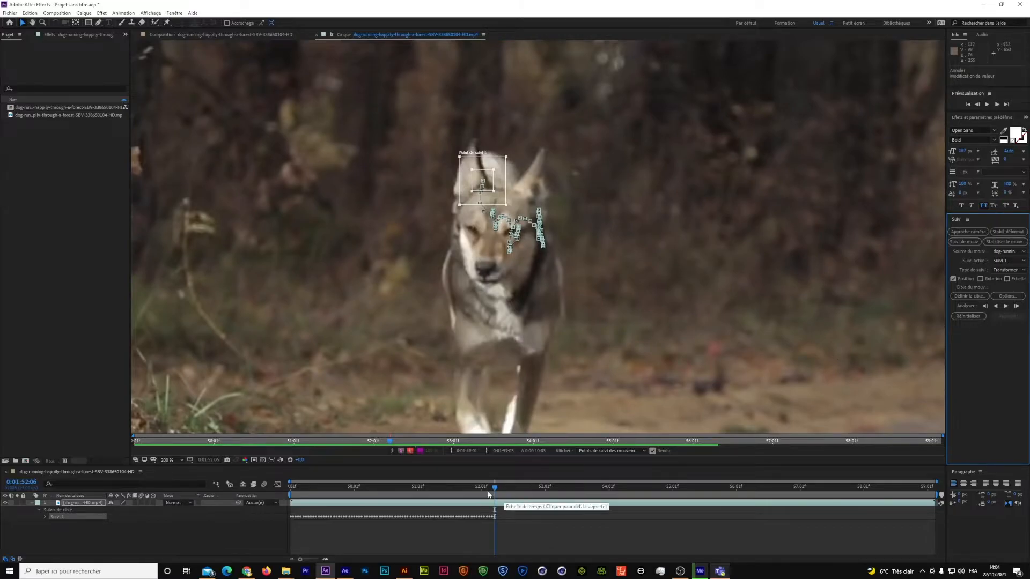
Go back to 0:01:52:02, move the track point onto the dog's forehead and analyze forward until it drifts onto the ear.
{"action": "left_click_drag", "start_coordinate": [494, 490], "coordinate": [486, 490]}
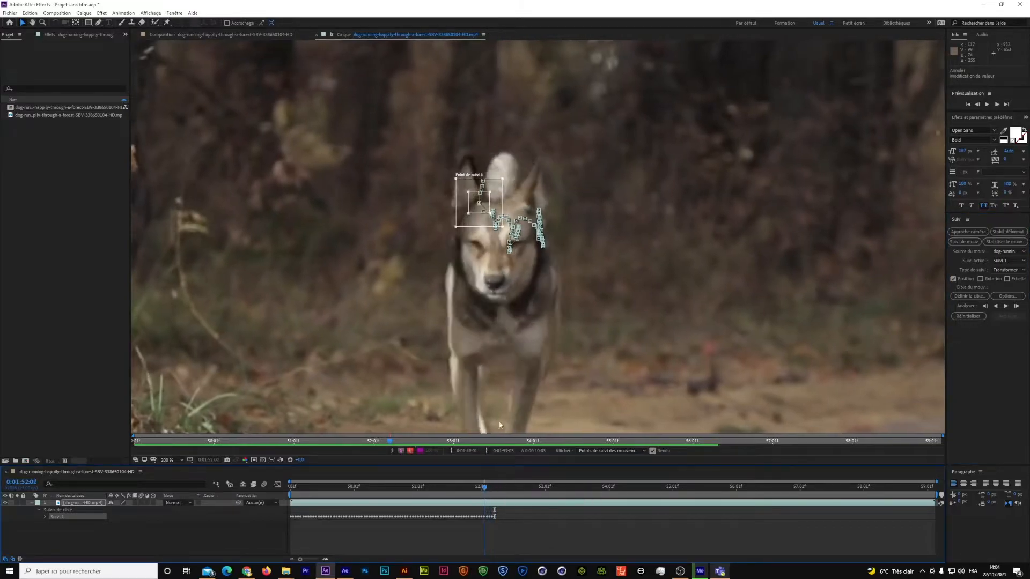
{"action": "left_click_drag", "start_coordinate": [489, 201], "coordinate": [502, 226]}
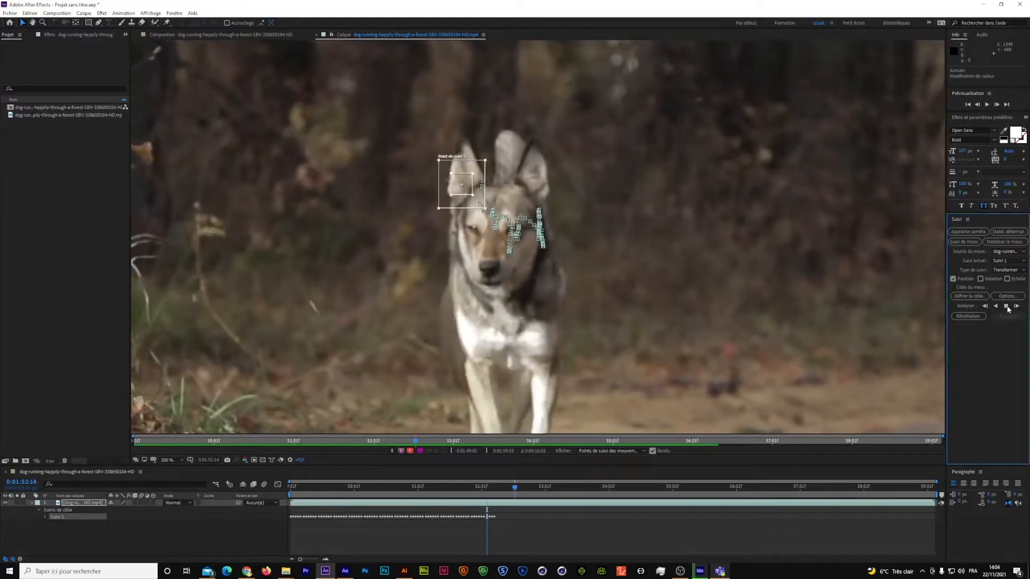
{"action": "left_click", "coordinate": [1006, 307]}
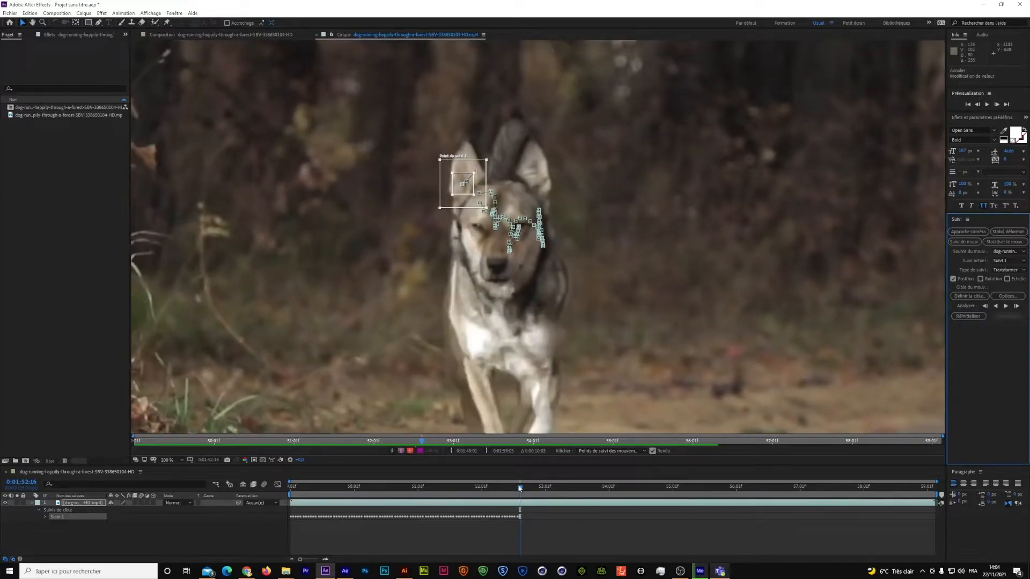
Go back to 0:01:52:11, recentre the track point between the dog's ears and analyze forward to the clip's end at 0:01:59:03.
{"action": "left_click_drag", "start_coordinate": [519, 488], "coordinate": [508, 490]}
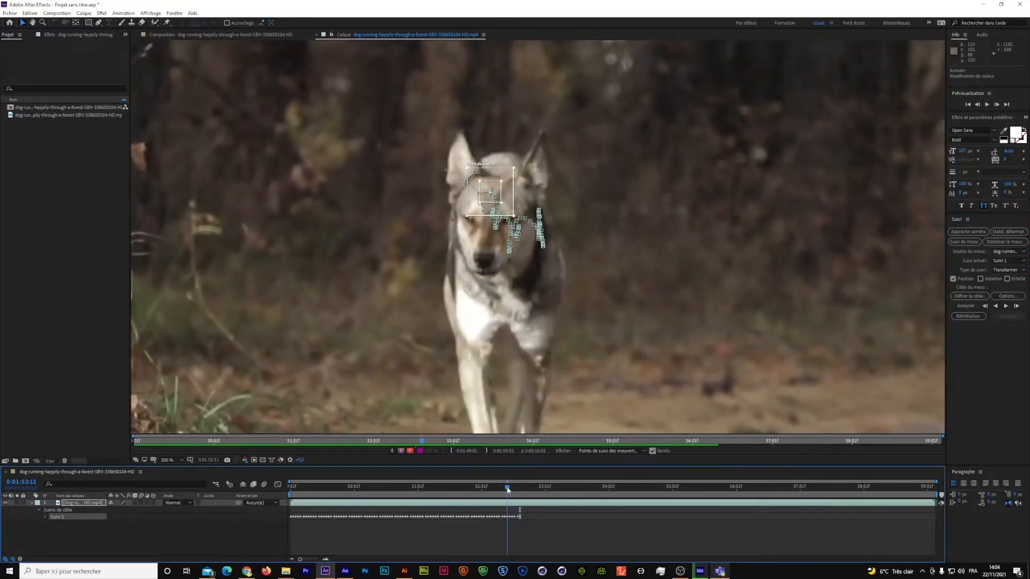
{"action": "left_click", "coordinate": [1016, 306]}
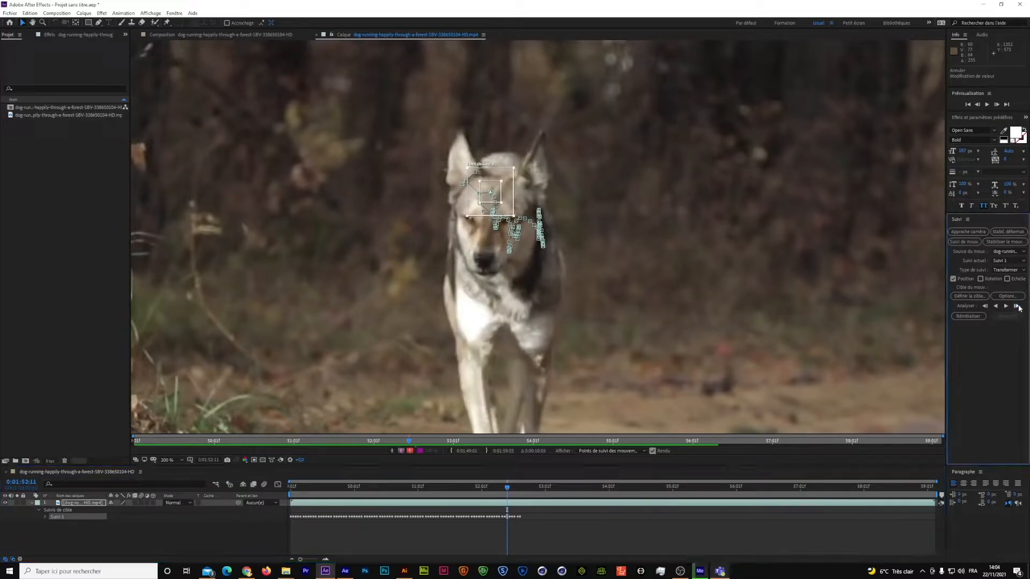
{"action": "left_click_drag", "start_coordinate": [483, 189], "coordinate": [500, 190]}
{"action": "left_click", "coordinate": [1016, 307]}
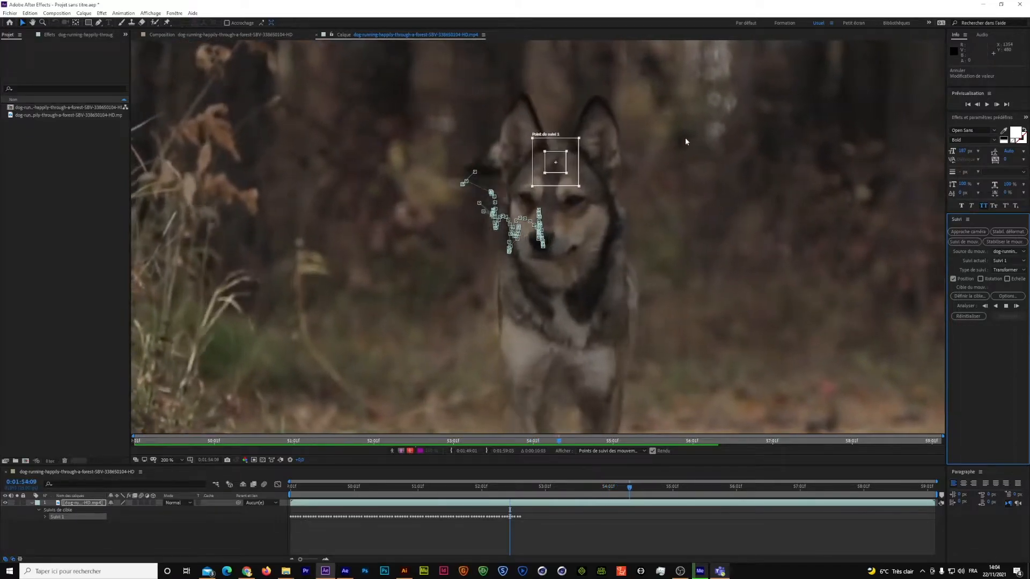
{"action": "left_click", "coordinate": [1006, 306]}
{"action": "left_click", "coordinate": [1006, 307]}
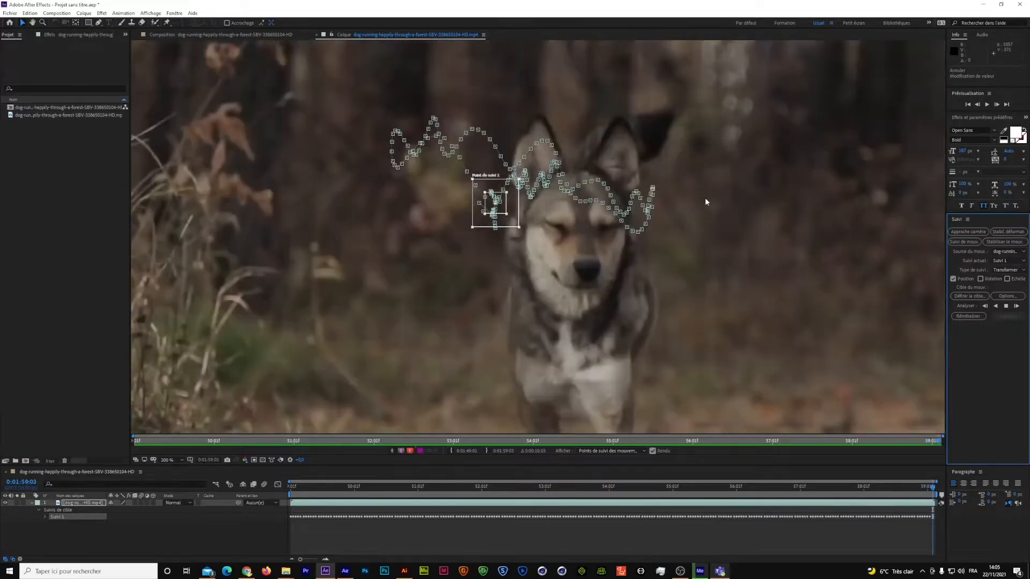
Return the current time to the clip's first frame at 0:01:49:01.
{"action": "scroll", "coordinate": [543, 279], "scroll_direction": "down", "scroll_amount": 4}
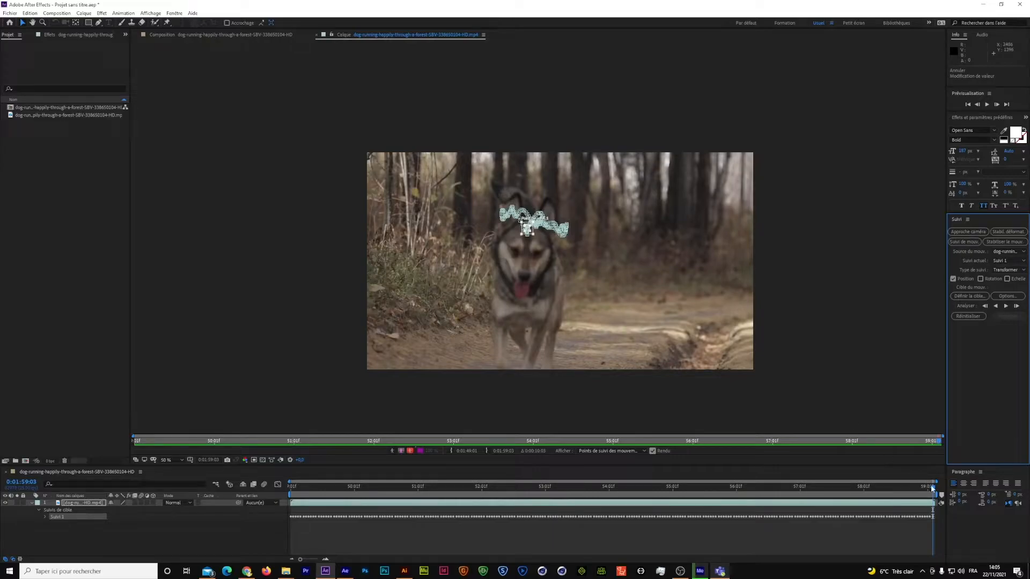
{"action": "left_click_drag", "start_coordinate": [932, 488], "coordinate": [380, 516]}
{"action": "left_click_drag", "start_coordinate": [294, 516], "coordinate": [240, 519]}
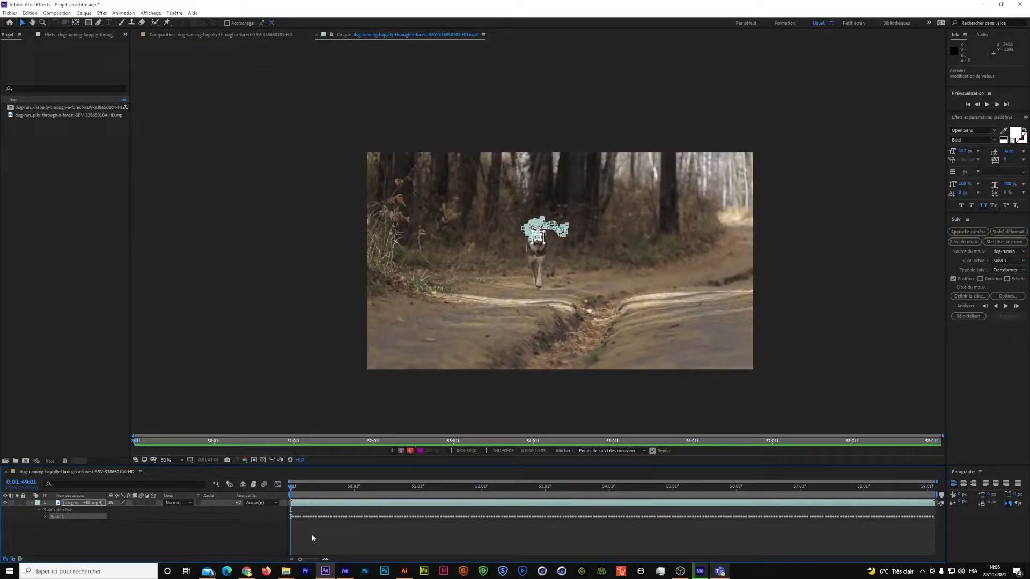
Add a new null object layer to the composition above the dog video.
{"action": "left_click", "coordinate": [312, 536]}
{"action": "right_click", "coordinate": [218, 535]}
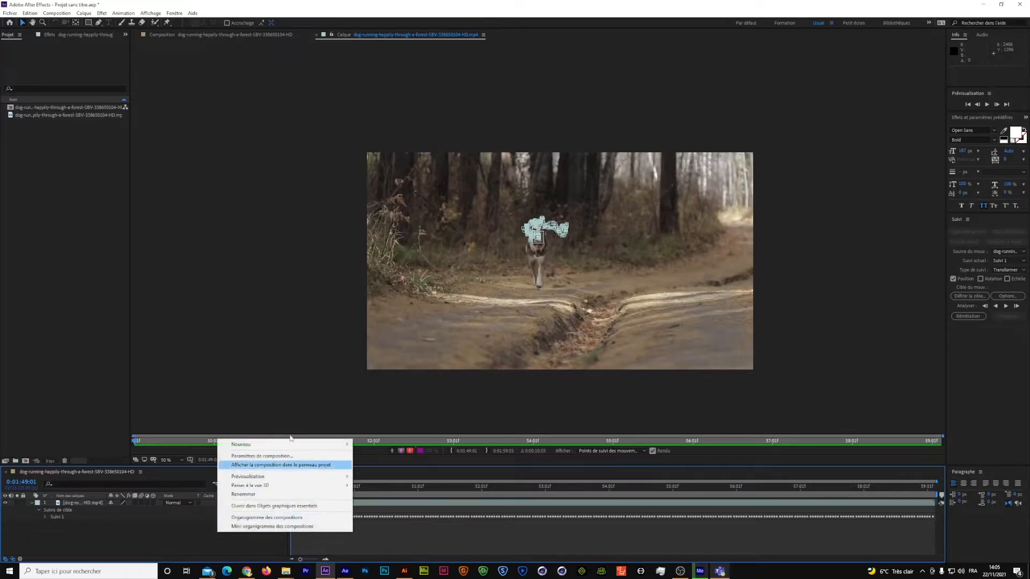
{"action": "mouse_move", "coordinate": [304, 448]}
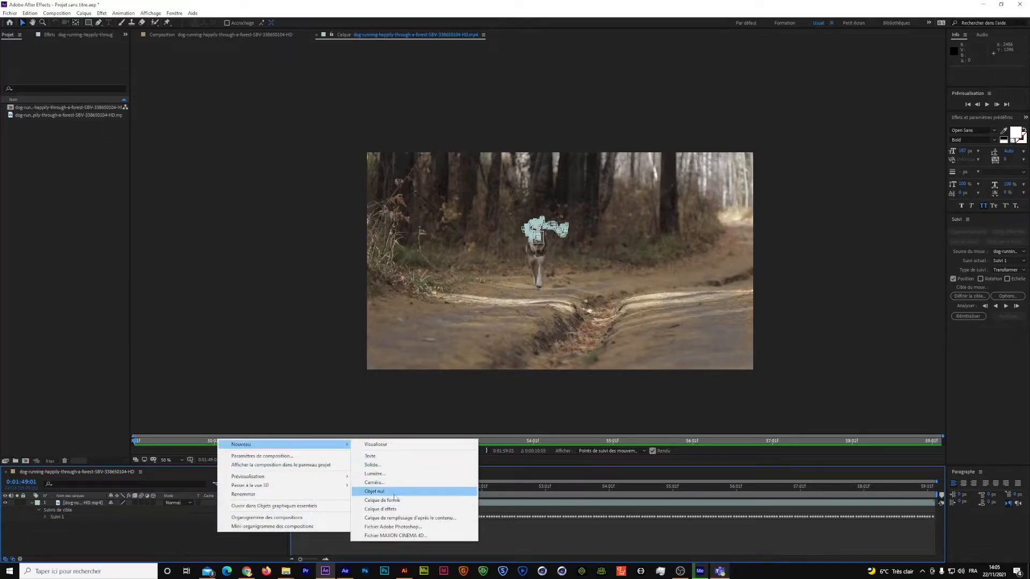
{"action": "left_click", "coordinate": [213, 539]}
{"action": "right_click", "coordinate": [215, 540]}
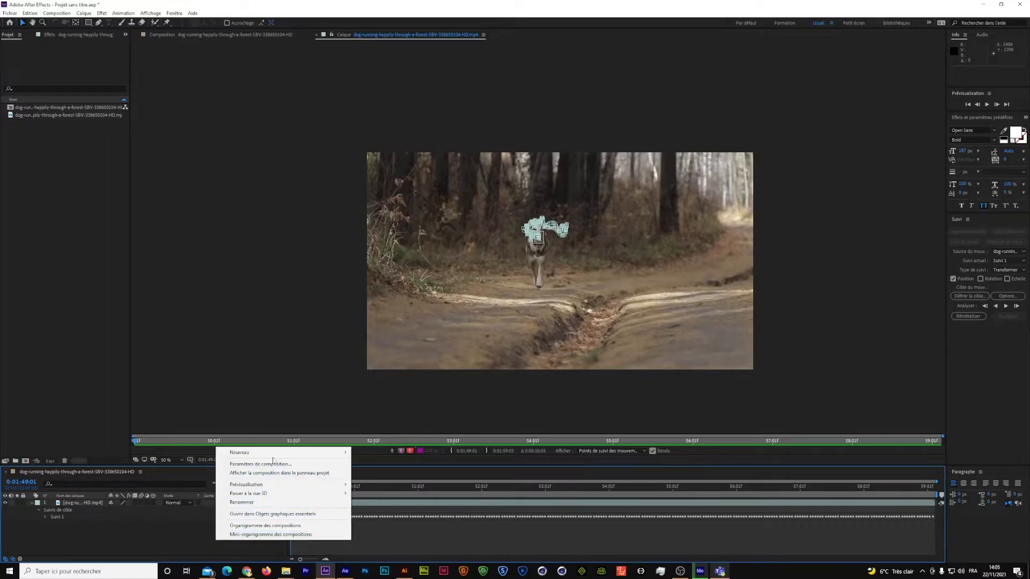
{"action": "mouse_move", "coordinate": [277, 456]}
{"action": "left_click", "coordinate": [373, 499]}
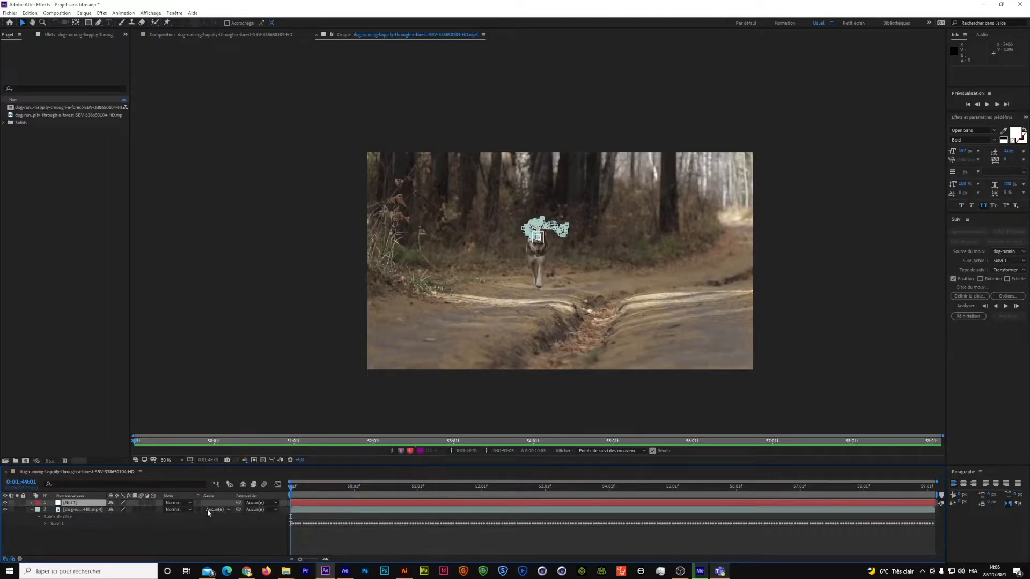
Set the null layer as the motion target of the tracking data.
{"action": "left_click", "coordinate": [969, 297]}
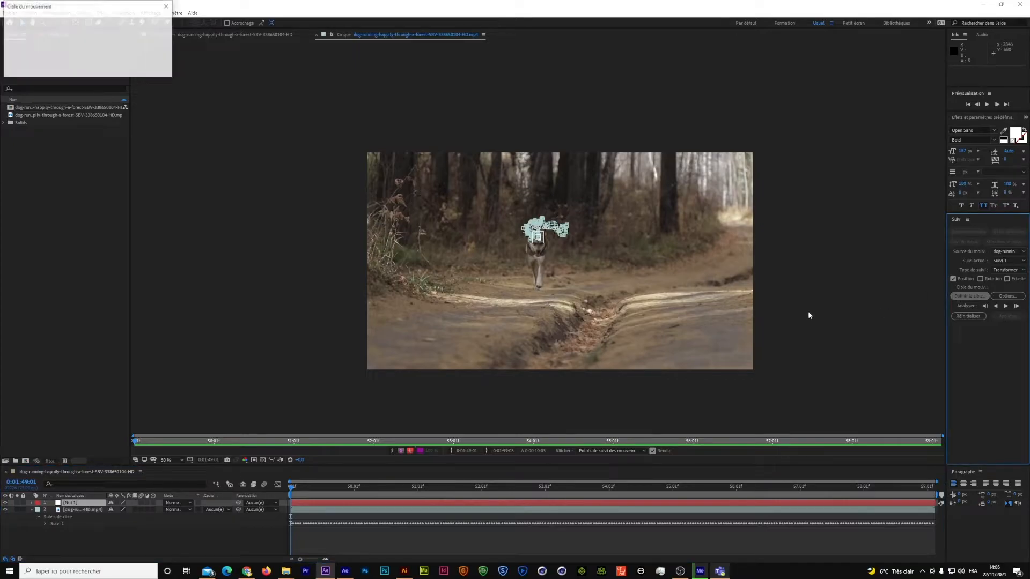
{"action": "left_click_drag", "start_coordinate": [112, 7], "coordinate": [708, 285]}
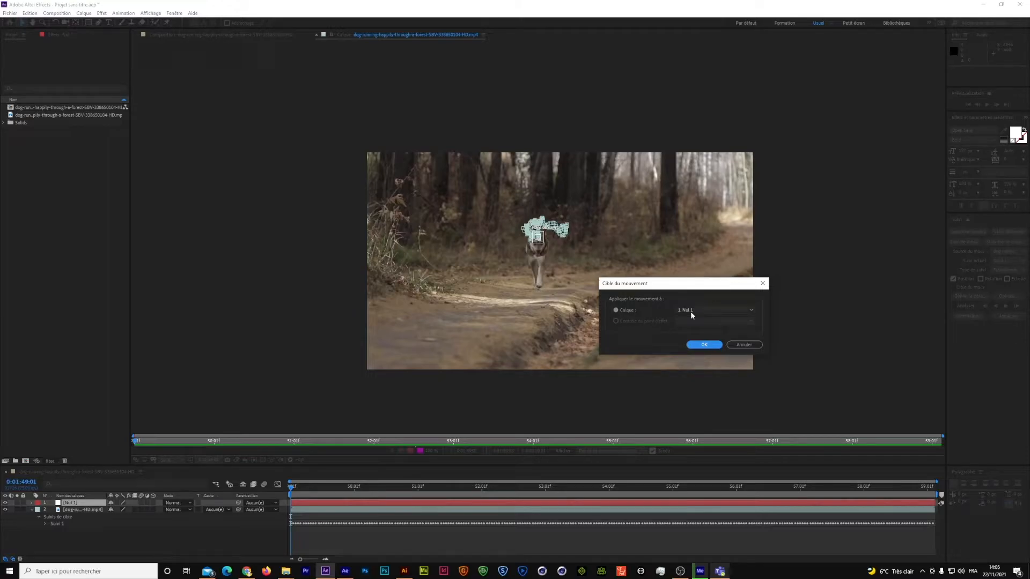
{"action": "left_click", "coordinate": [701, 345]}
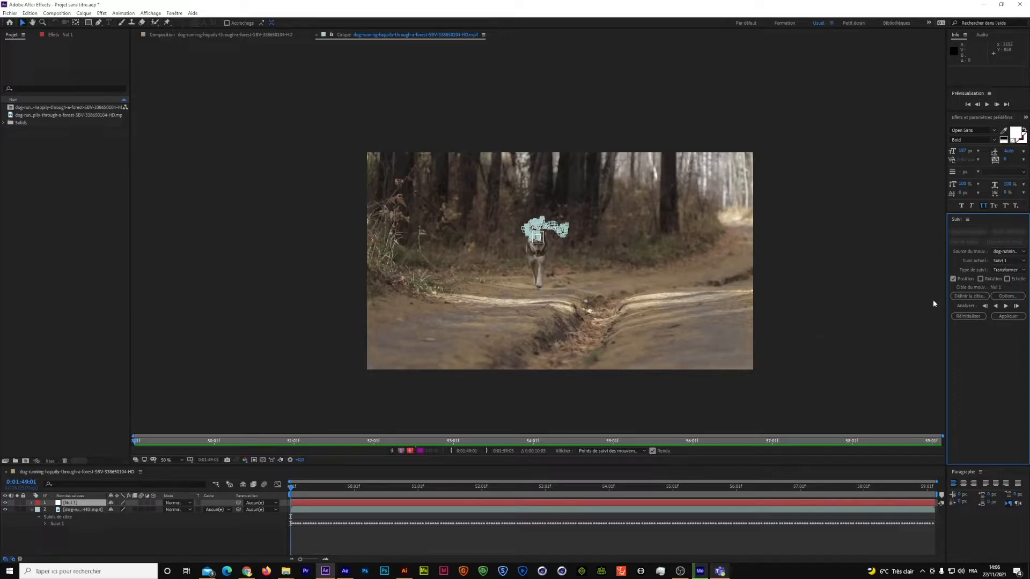
{"action": "left_click", "coordinate": [964, 302]}
Apply the tracking data to the null in the X and Y dimensions.
{"action": "left_click", "coordinate": [1010, 317]}
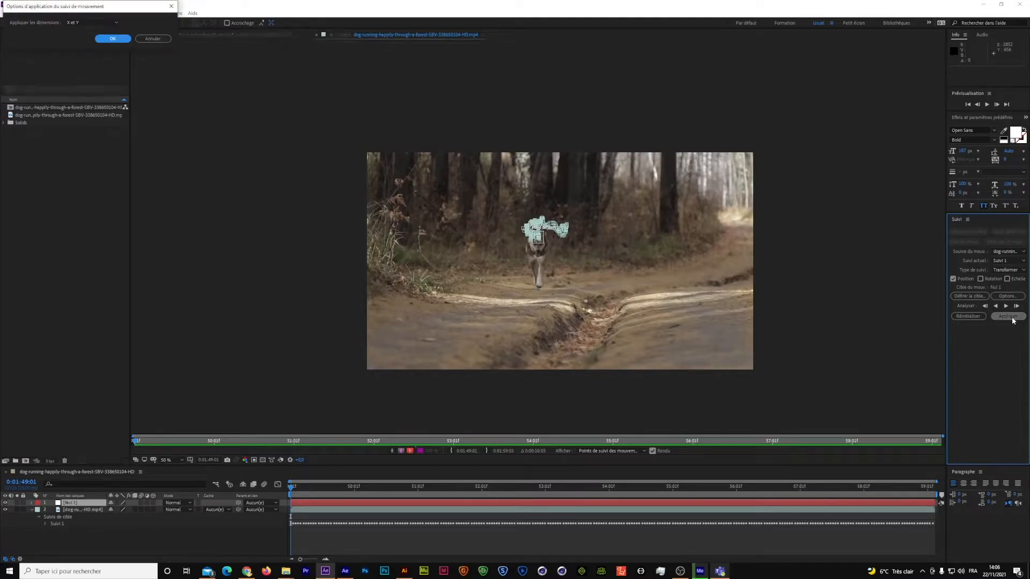
{"action": "left_click_drag", "start_coordinate": [112, 7], "coordinate": [709, 206]}
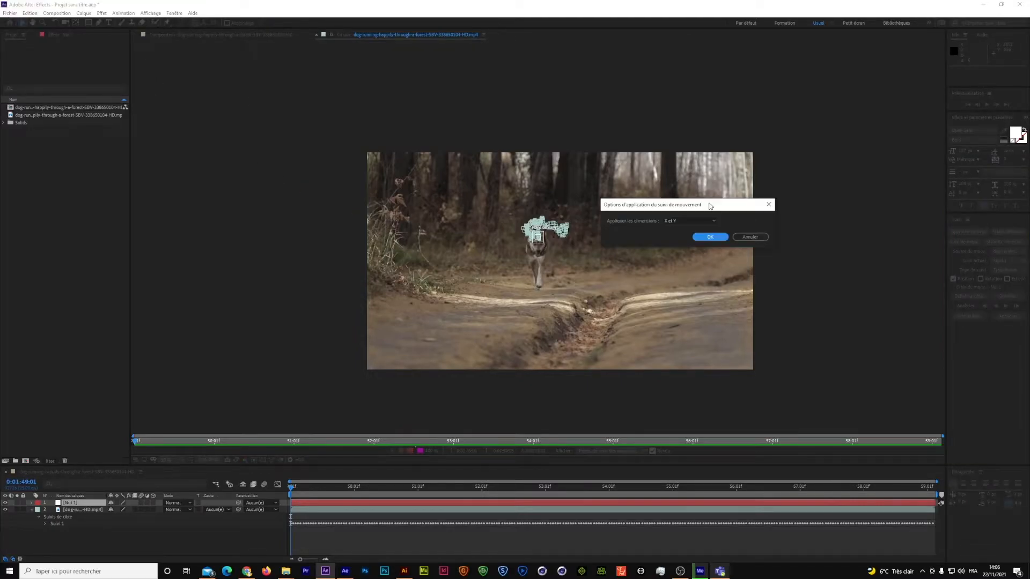
{"action": "left_click", "coordinate": [708, 237]}
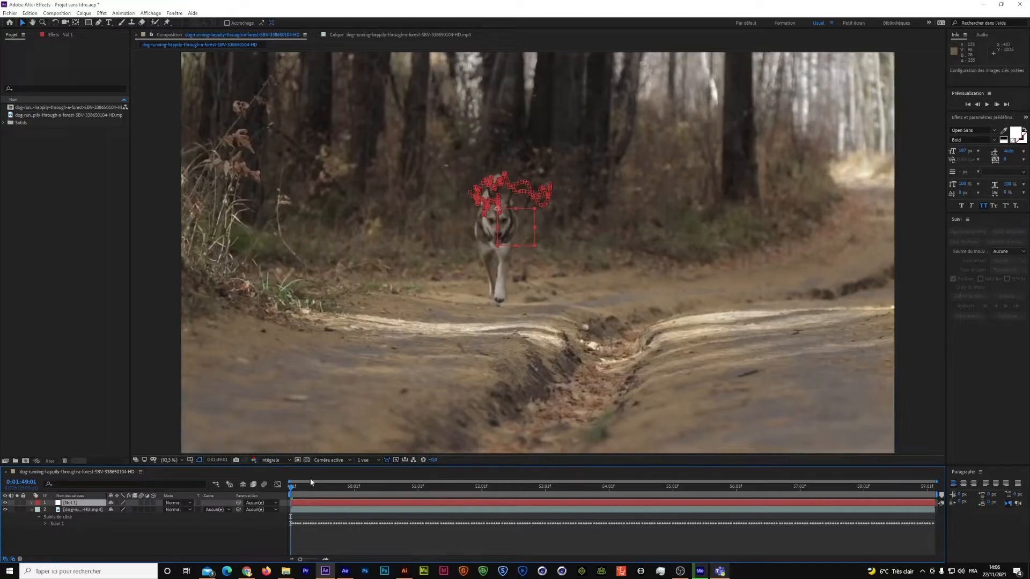
Scrub forward to 0:01:51:06, collapse the video layer's tracker properties and examine the null's motion path against the dog's head.
{"action": "left_click_drag", "start_coordinate": [293, 486], "coordinate": [432, 489]}
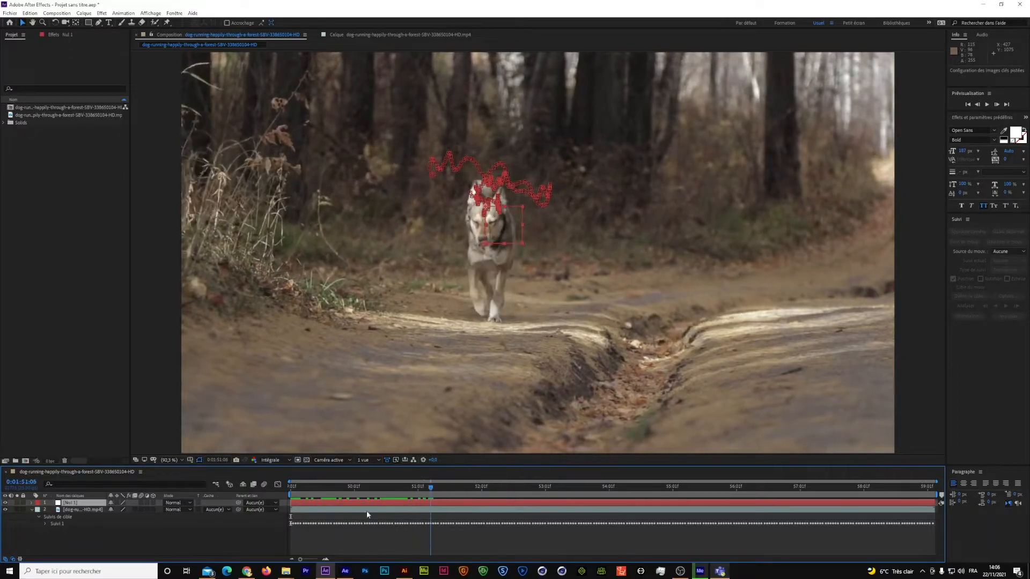
{"action": "left_click", "coordinate": [33, 510]}
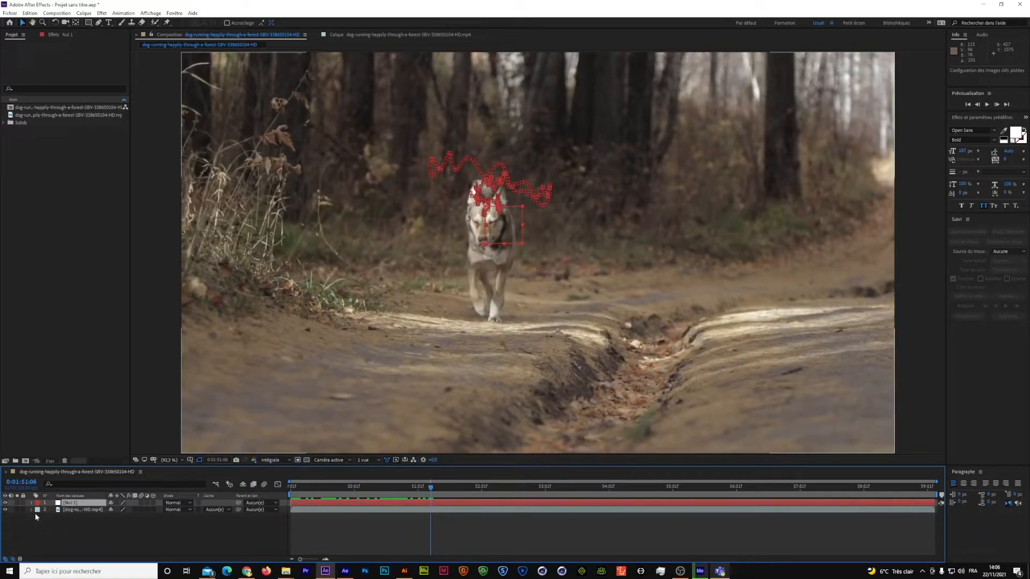
{"action": "left_click", "coordinate": [97, 532]}
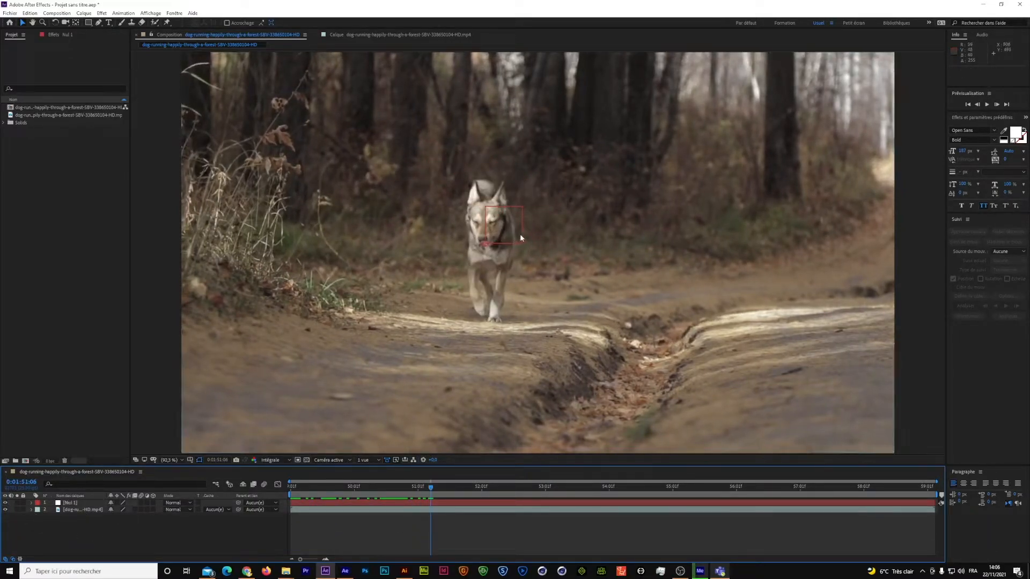
{"action": "left_click", "coordinate": [78, 504]}
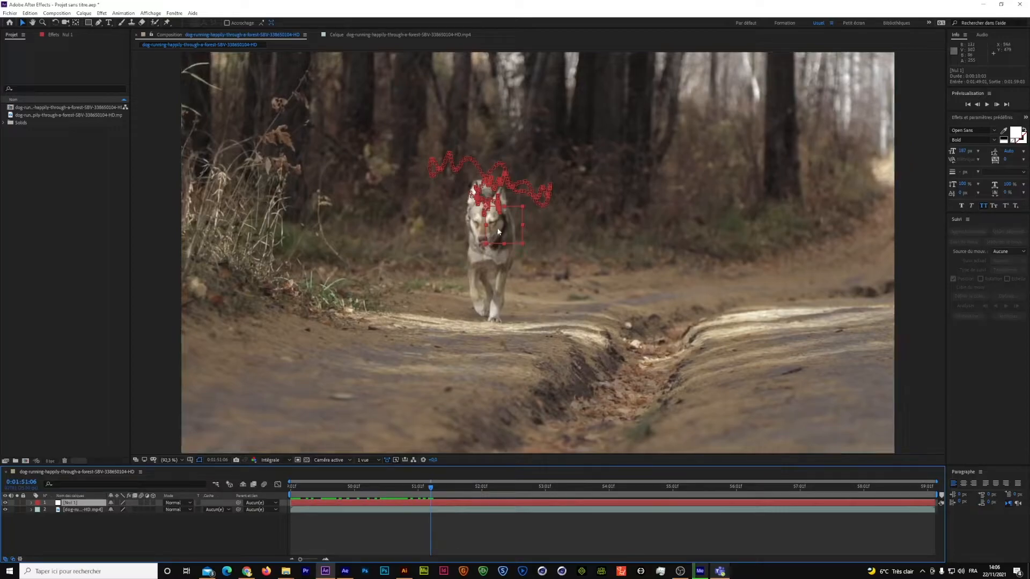
{"action": "left_click", "coordinate": [149, 527]}
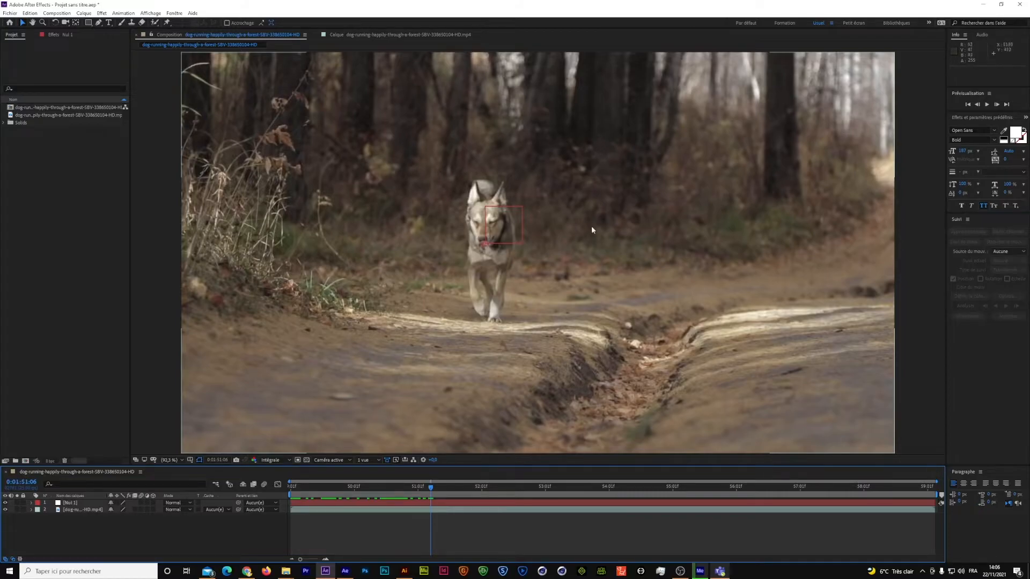
Add a new text layer reading "Ceci est médor" to the dog composition.
{"action": "key", "text": "comma"}
{"action": "key", "text": "comma"}
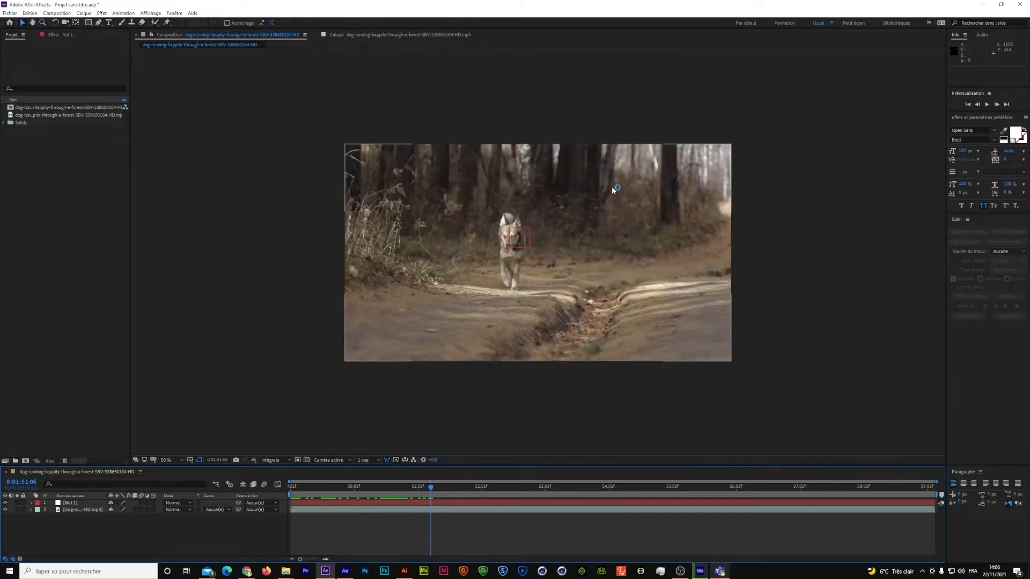
{"action": "key", "text": "period"}
{"action": "key", "text": "period"}
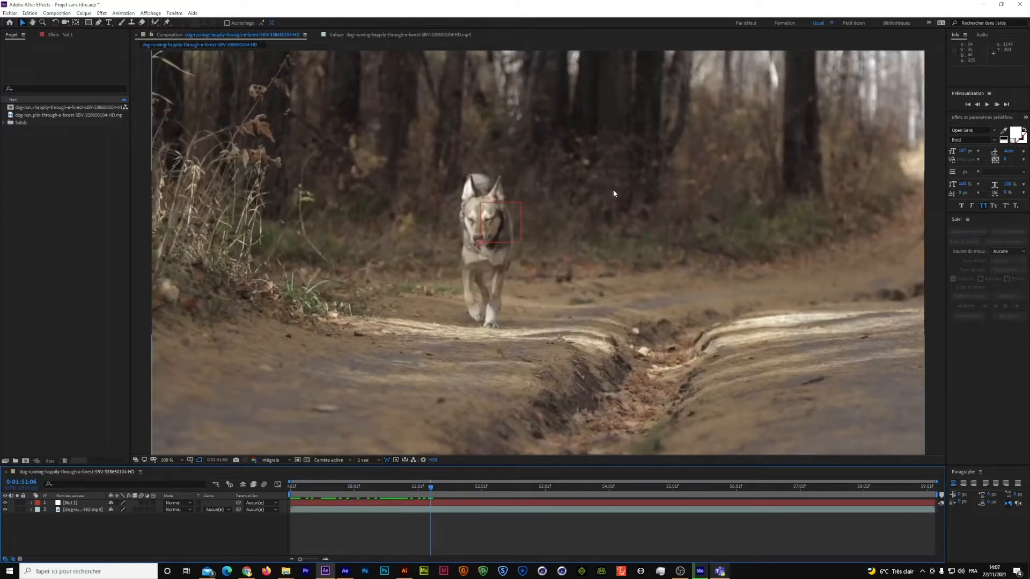
{"action": "key", "text": "comma"}
{"action": "key", "text": "comma"}
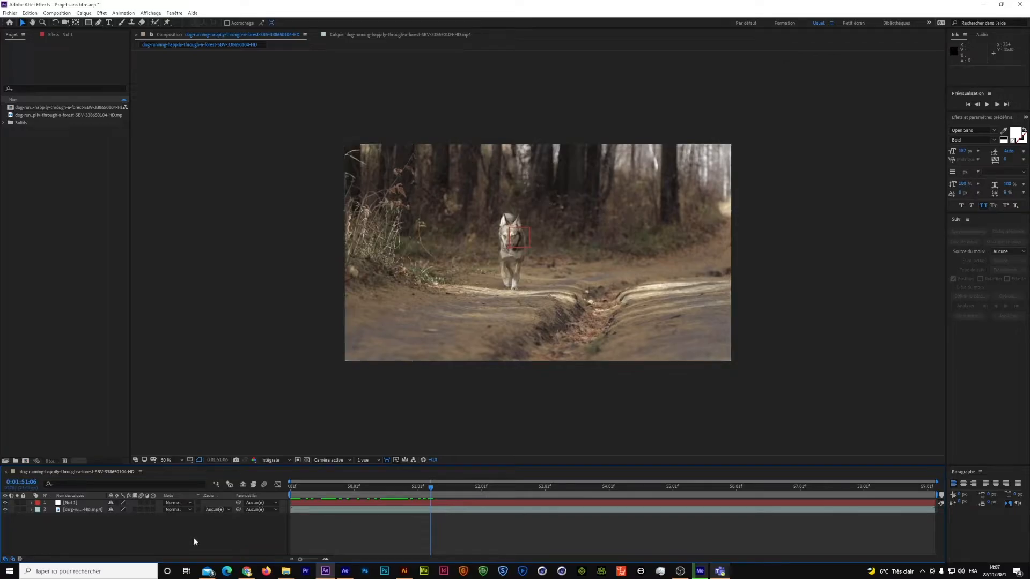
{"action": "right_click", "coordinate": [234, 525]}
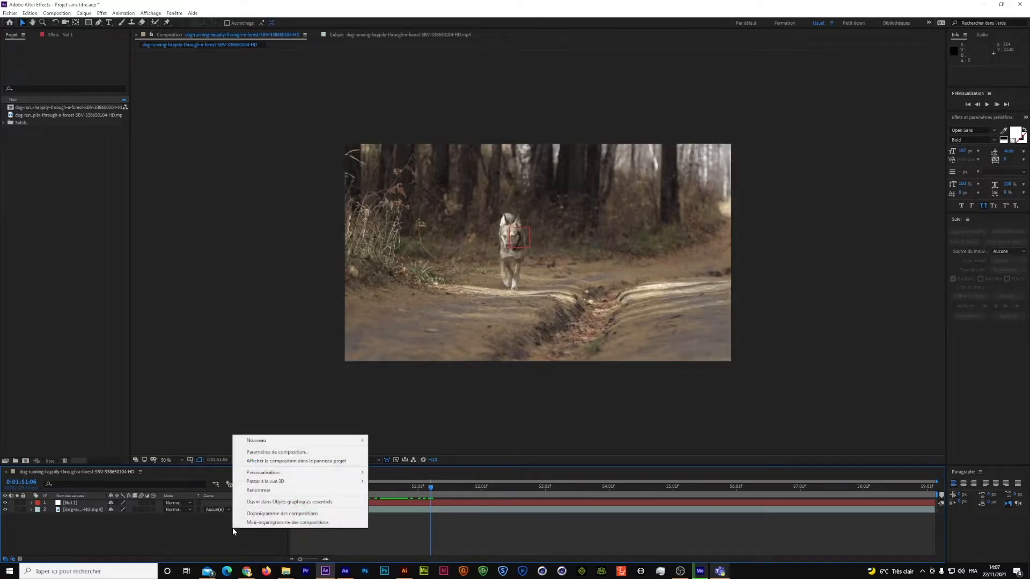
{"action": "mouse_move", "coordinate": [300, 441]}
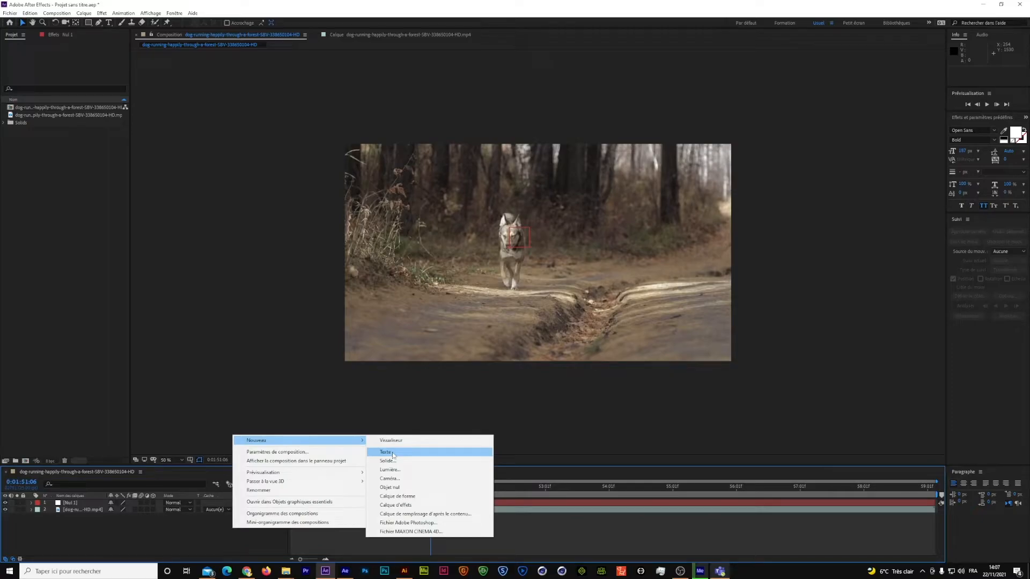
{"action": "left_click", "coordinate": [419, 452]}
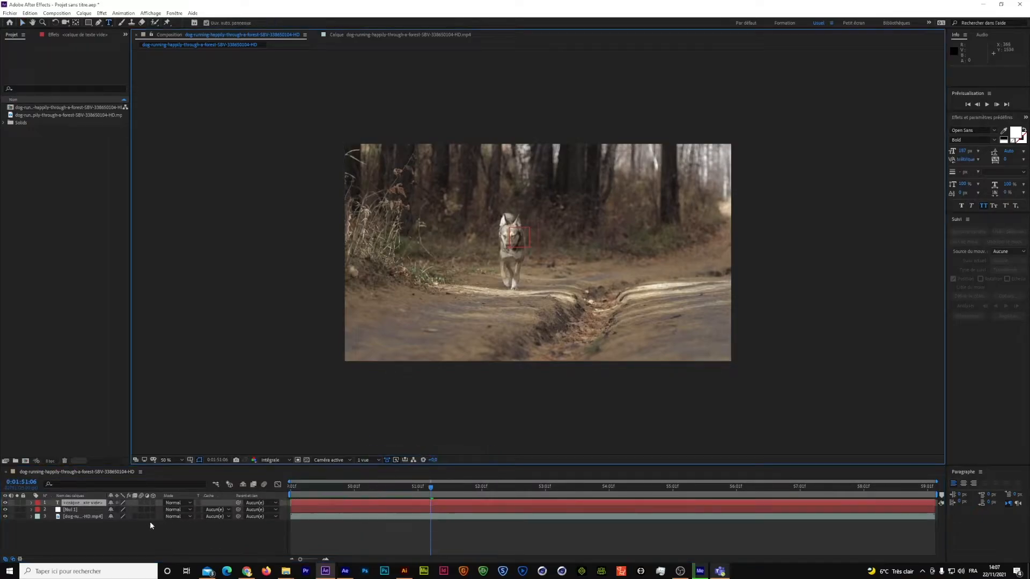
{"action": "type", "text": "C"}
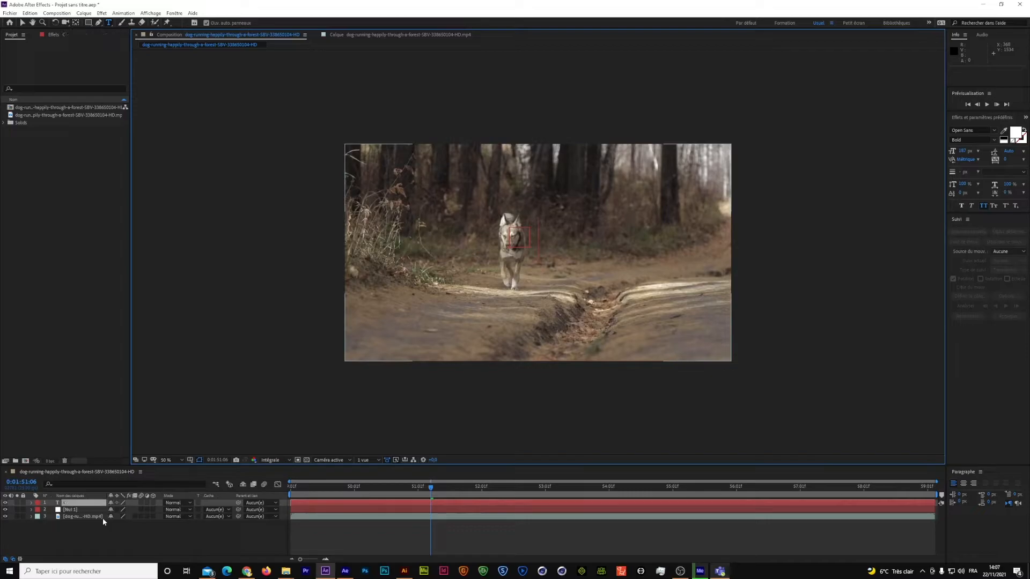
{"action": "key", "text": "BackSpace"}
{"action": "type", "text": "Ceci est m"}
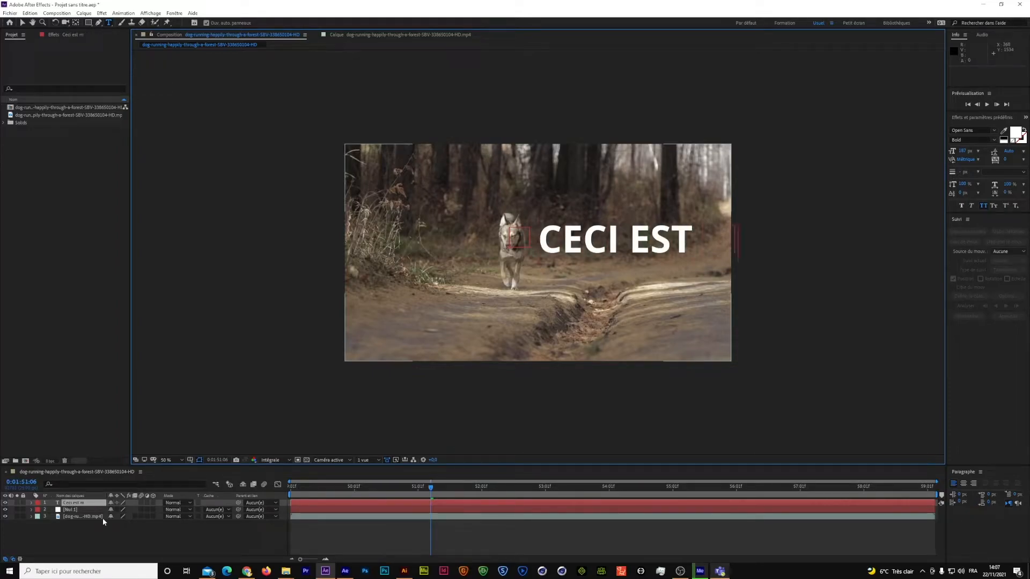
{"action": "type", "text": "édor"}
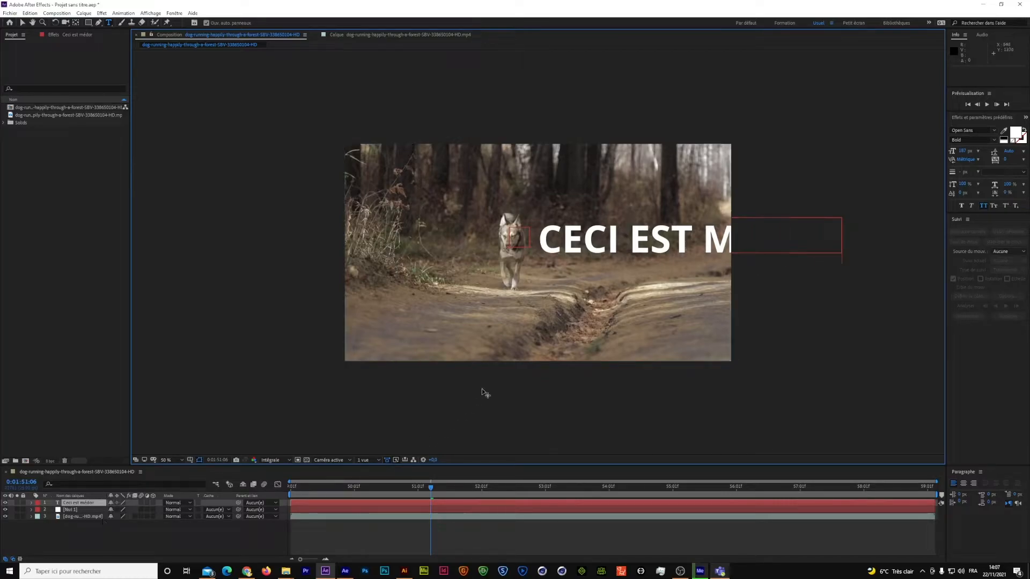
Set the whole text to a font size of 57 px and place it above the dog, slightly to its right.
{"action": "right_click", "coordinate": [593, 241]}
{"action": "left_click", "coordinate": [624, 293]}
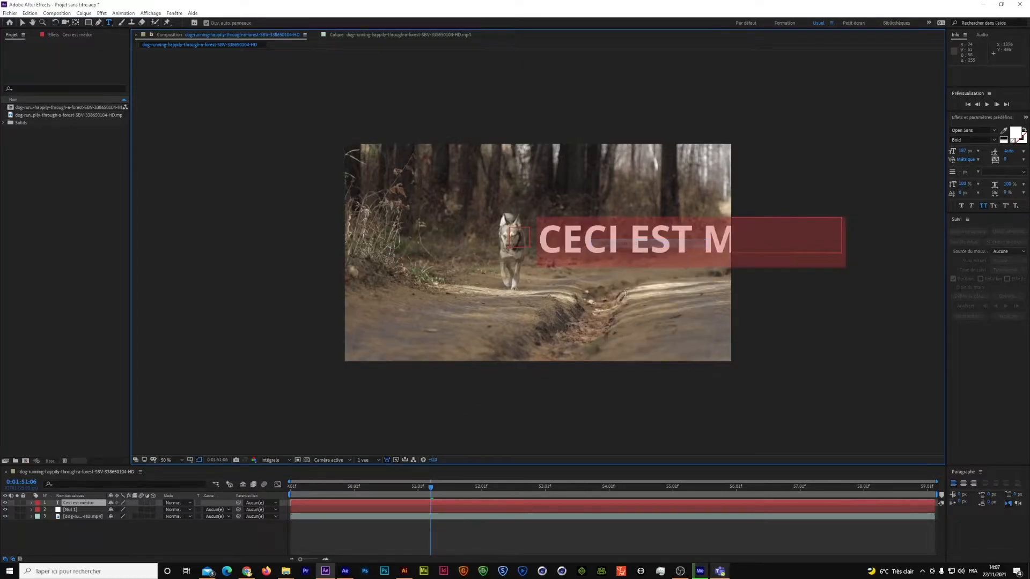
{"action": "left_click_drag", "start_coordinate": [962, 151], "coordinate": [921, 163]}
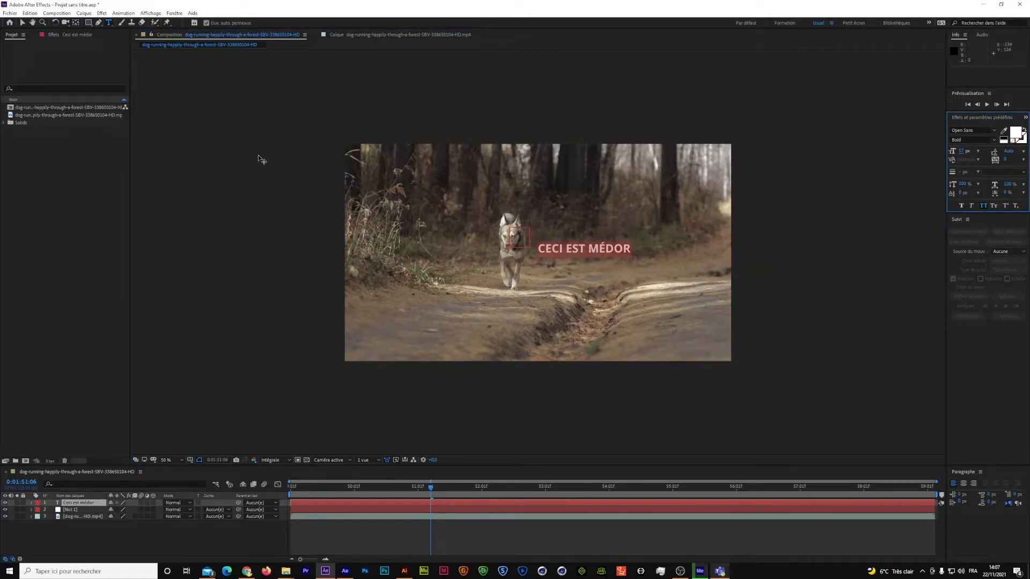
{"action": "left_click", "coordinate": [23, 22]}
{"action": "left_click_drag", "start_coordinate": [583, 251], "coordinate": [580, 195]}
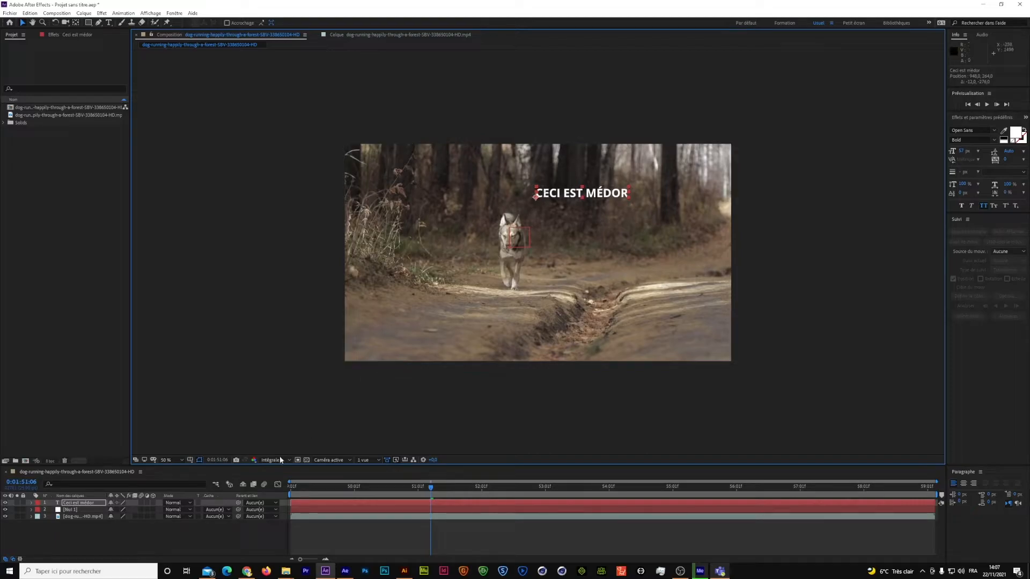
Try parenting the text layer to the null, scrub back to 0:01:49:01 to check it, and remove the parent link.
{"action": "left_click_drag", "start_coordinate": [239, 503], "coordinate": [75, 512]}
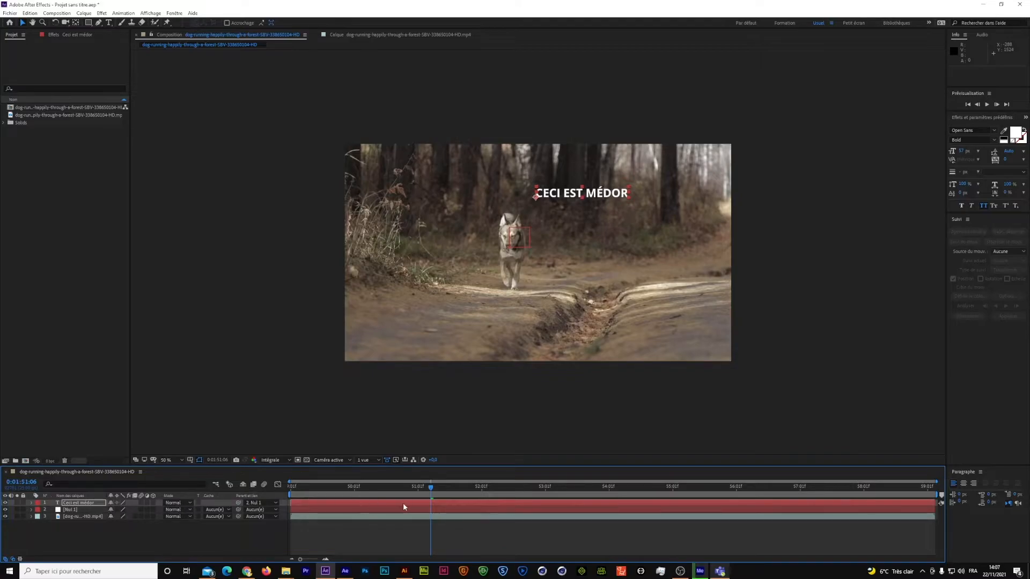
{"action": "left_click_drag", "start_coordinate": [429, 491], "coordinate": [279, 497]}
{"action": "left_click", "coordinate": [258, 503]}
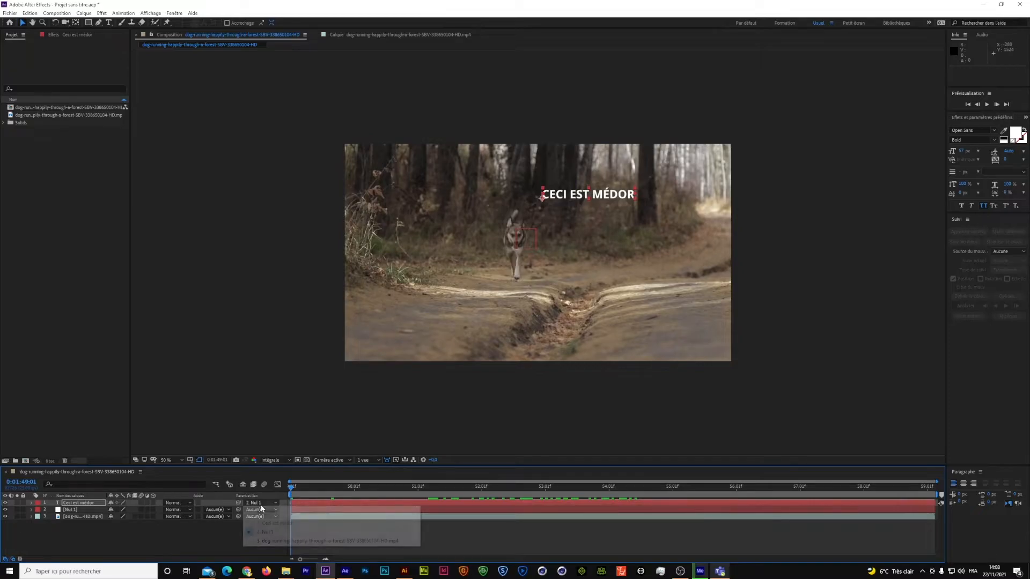
{"action": "left_click", "coordinate": [252, 511]}
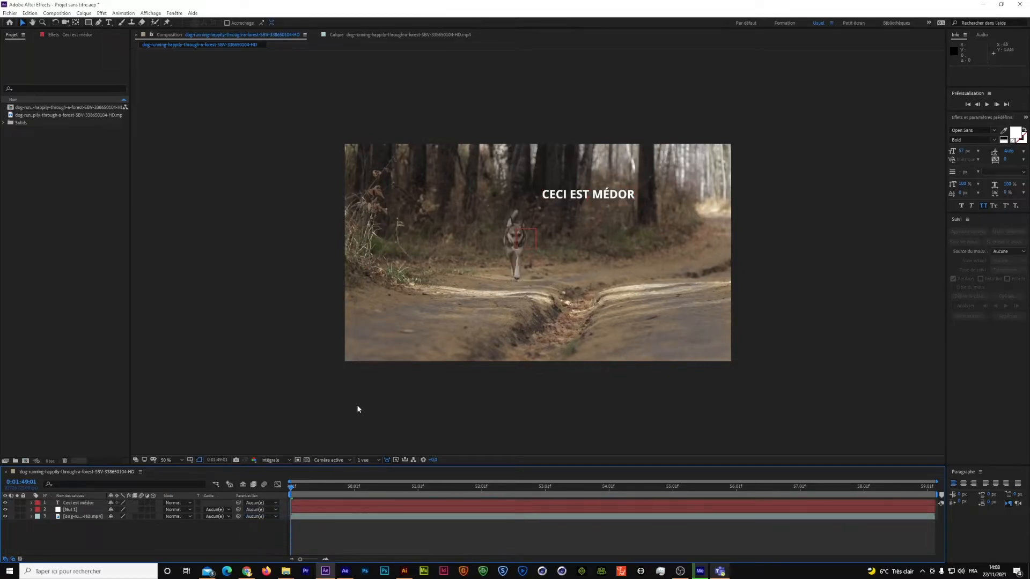
Open the Motion 2 script panel beside the composition view and show its anchor point controls.
{"action": "left_click", "coordinate": [175, 13]}
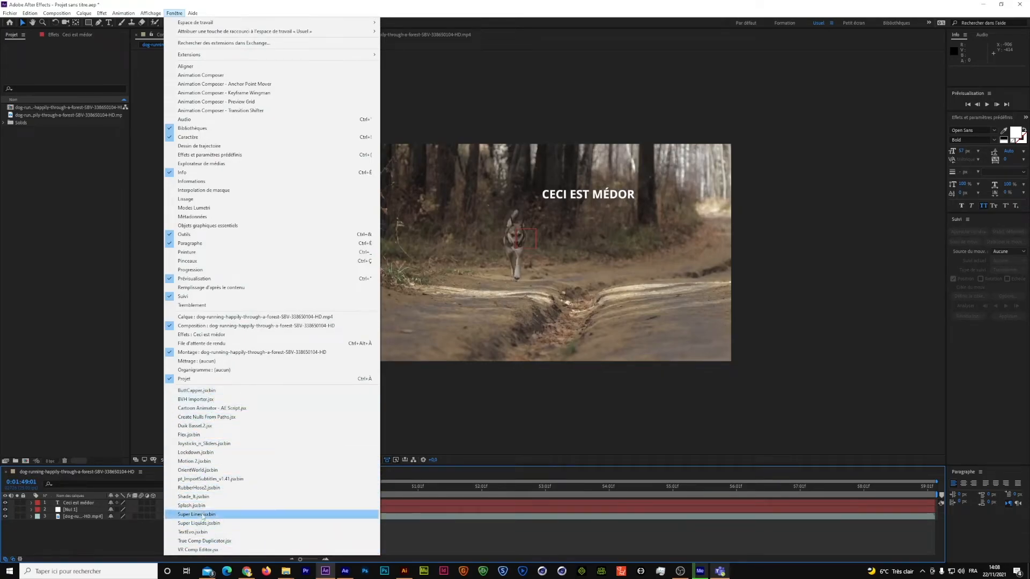
{"action": "left_click", "coordinate": [208, 460]}
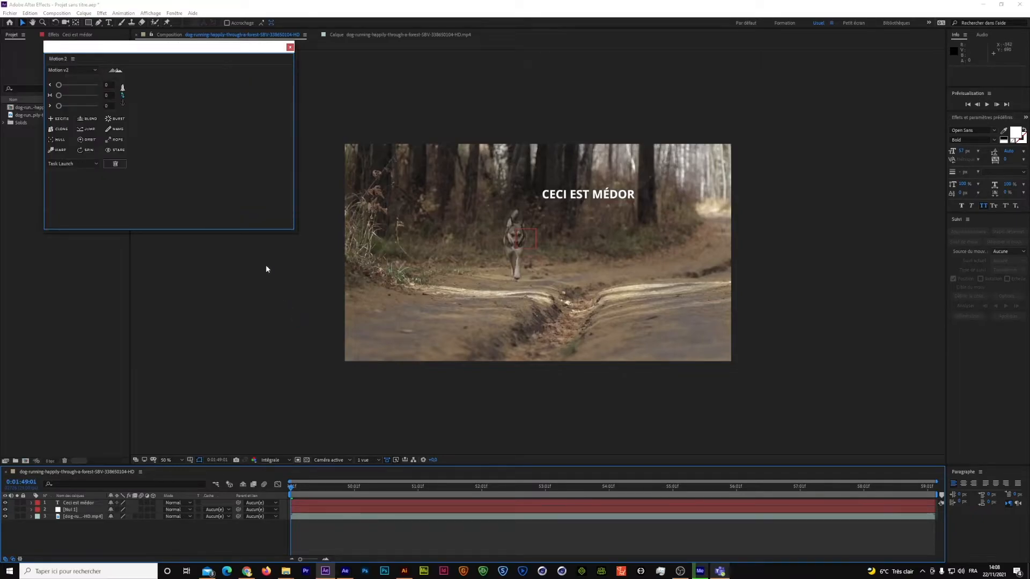
{"action": "left_click_drag", "start_coordinate": [205, 49], "coordinate": [278, 46]}
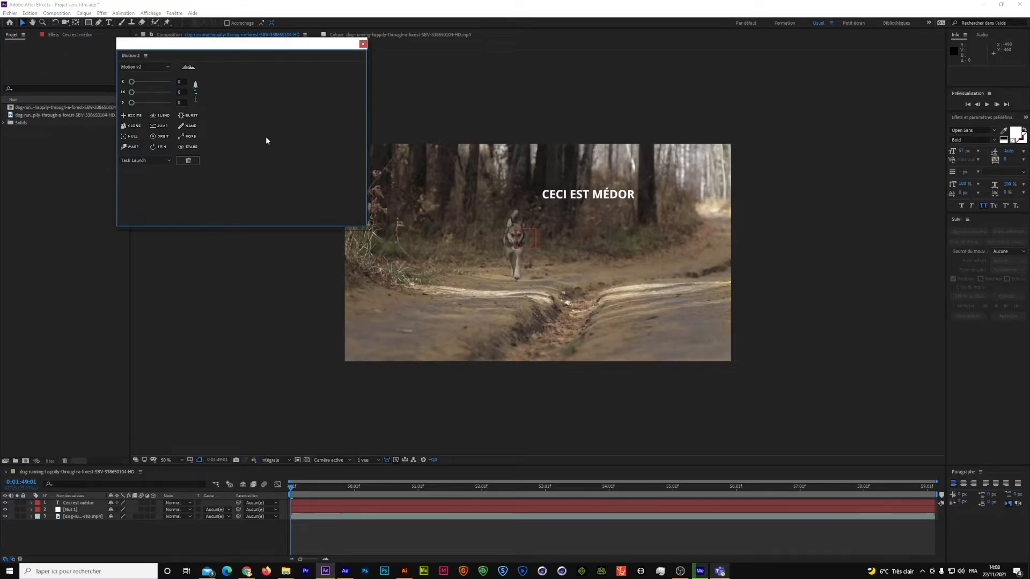
{"action": "left_click", "coordinate": [197, 101]}
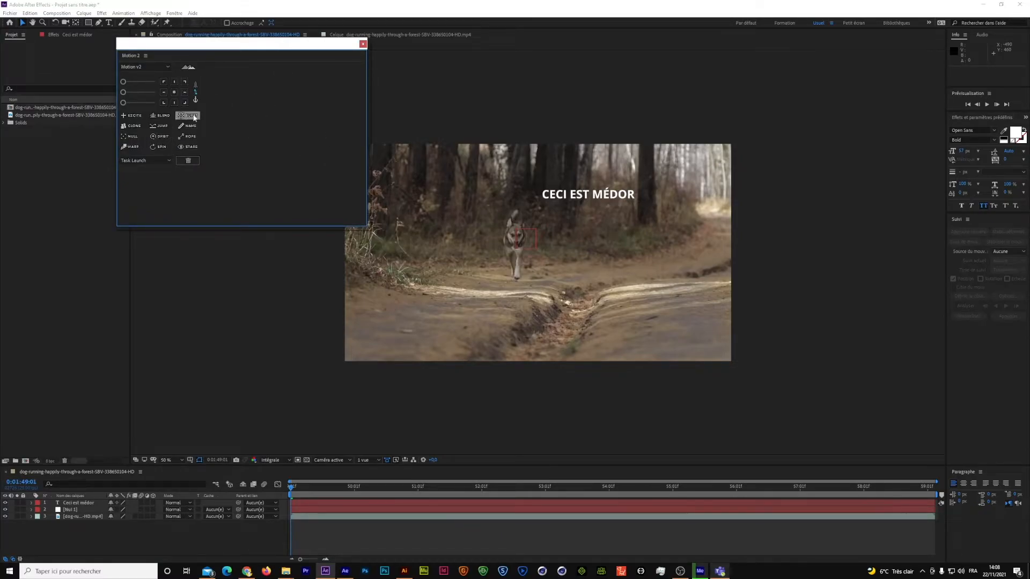
Link the text layer and the null with a Motion 2 Rope.
{"action": "left_click", "coordinate": [83, 502]}
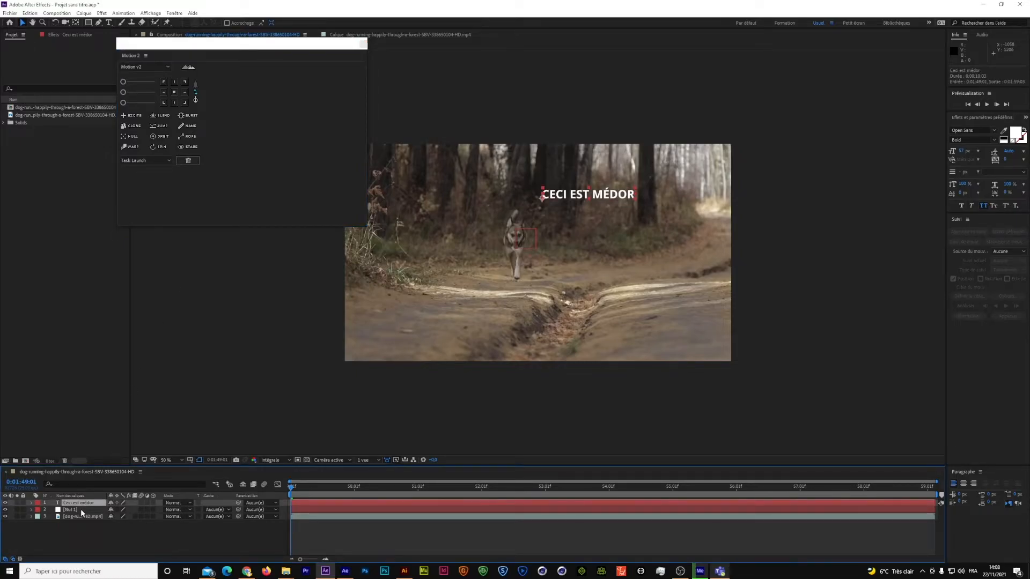
{"action": "left_click", "coordinate": [80, 509], "text": "ctrl"}
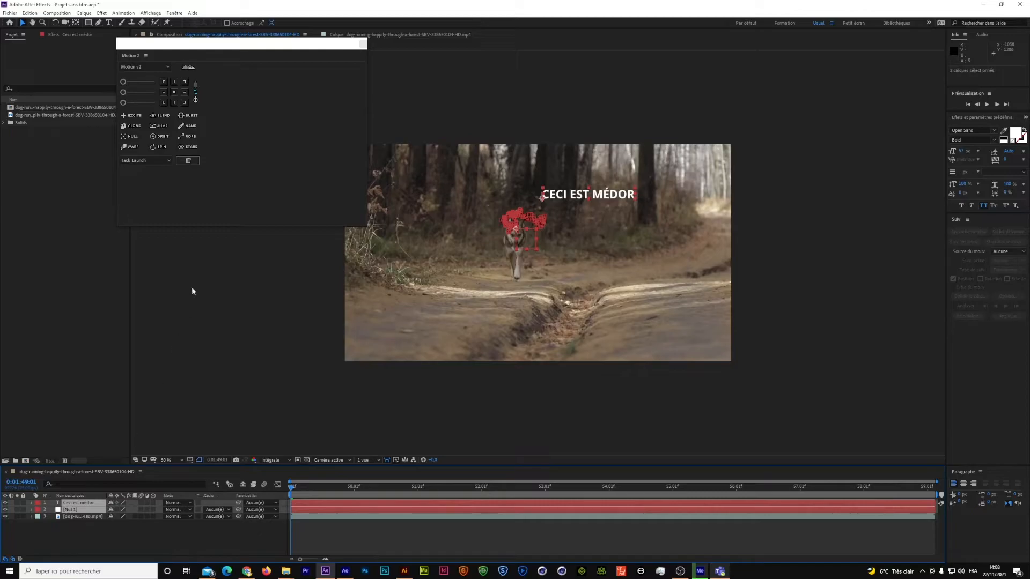
{"action": "left_click_drag", "start_coordinate": [368, 99], "coordinate": [306, 107]}
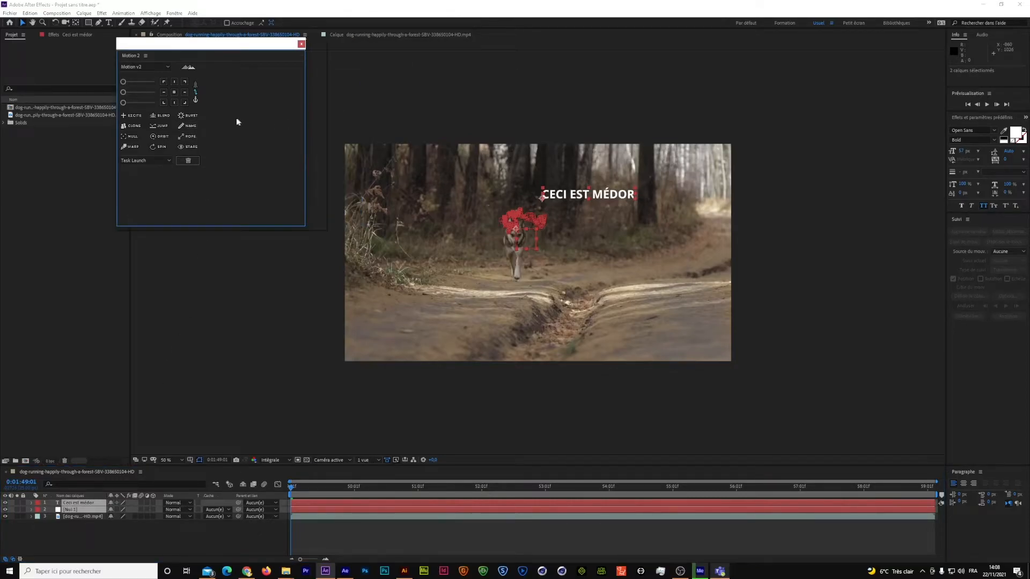
{"action": "left_click_drag", "start_coordinate": [233, 124], "coordinate": [213, 119]}
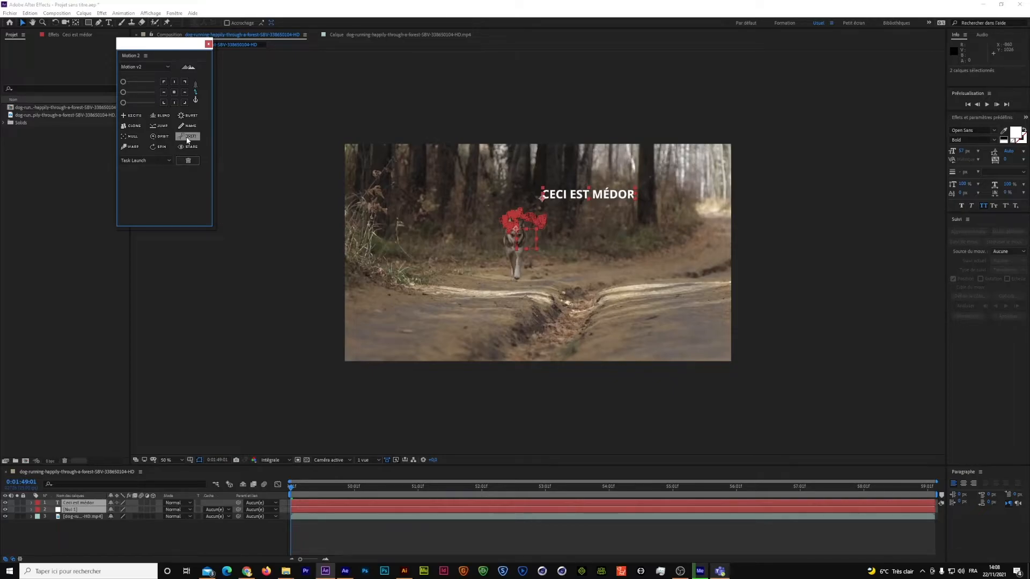
{"action": "left_click", "coordinate": [187, 138]}
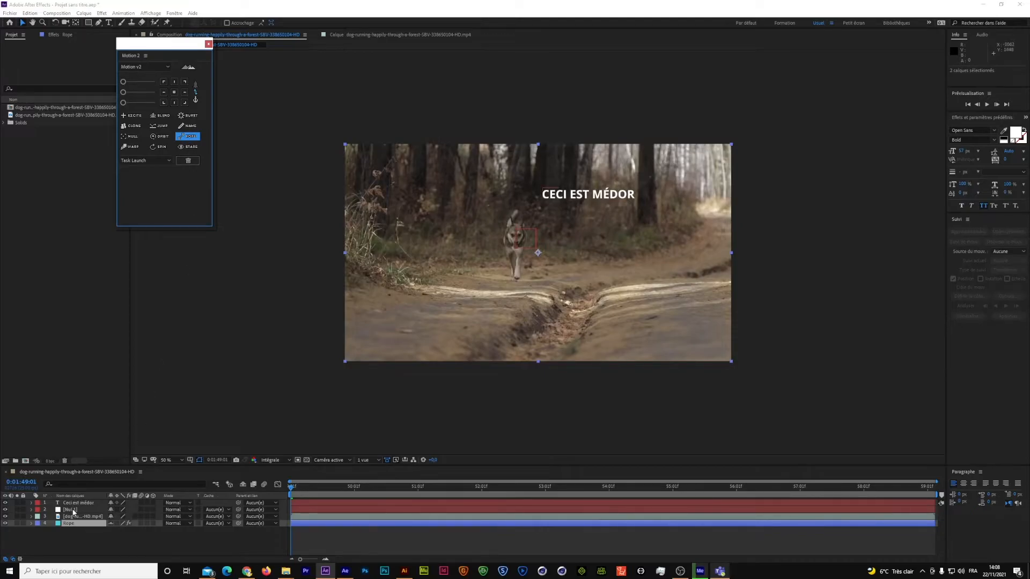
Move the Rope layer directly above the dog video and scrub forward to 0:01:51:23 to check the connecting line.
{"action": "left_click_drag", "start_coordinate": [76, 523], "coordinate": [76, 511]}
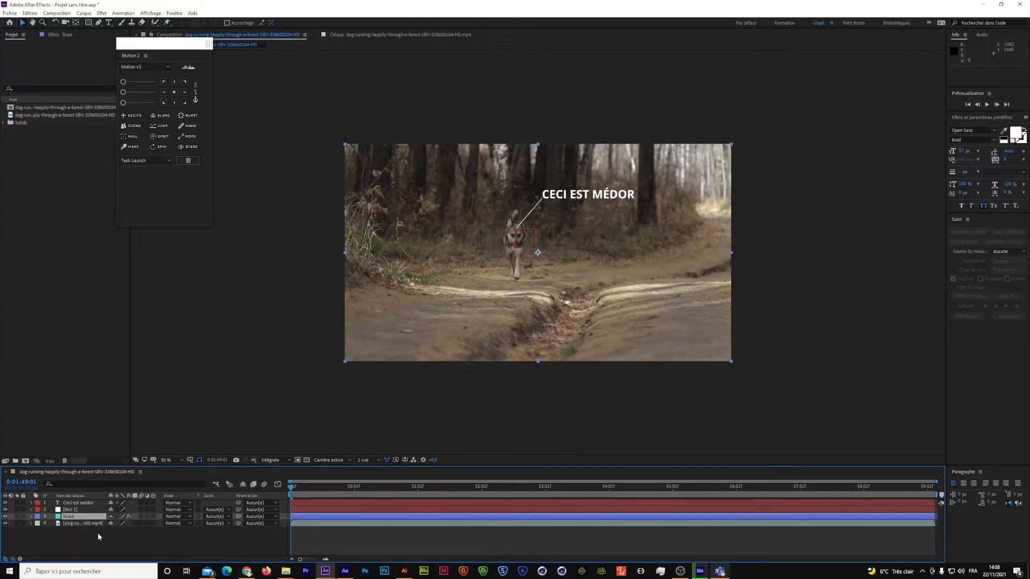
{"action": "left_click", "coordinate": [98, 536]}
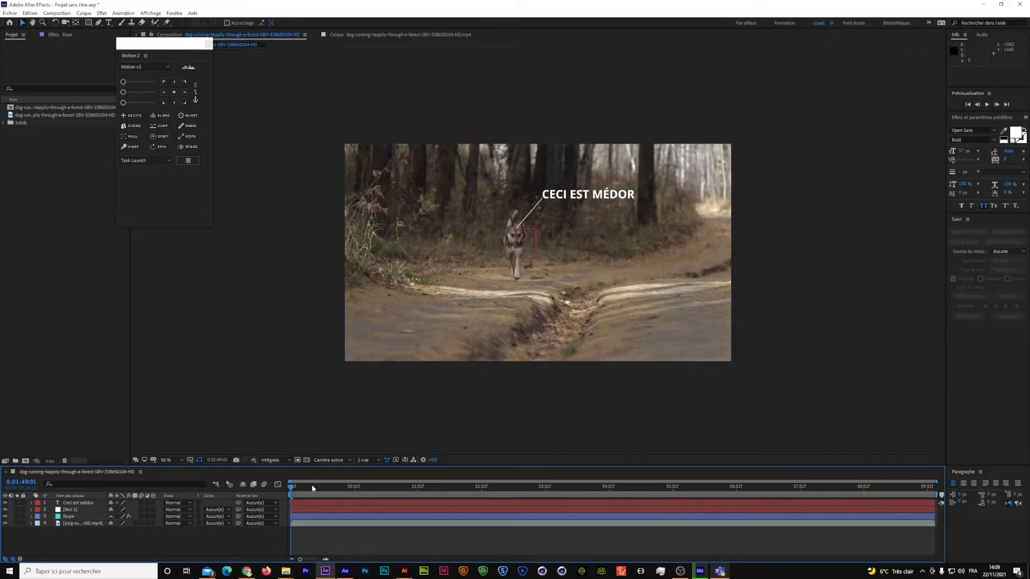
{"action": "left_click_drag", "start_coordinate": [295, 490], "coordinate": [474, 493]}
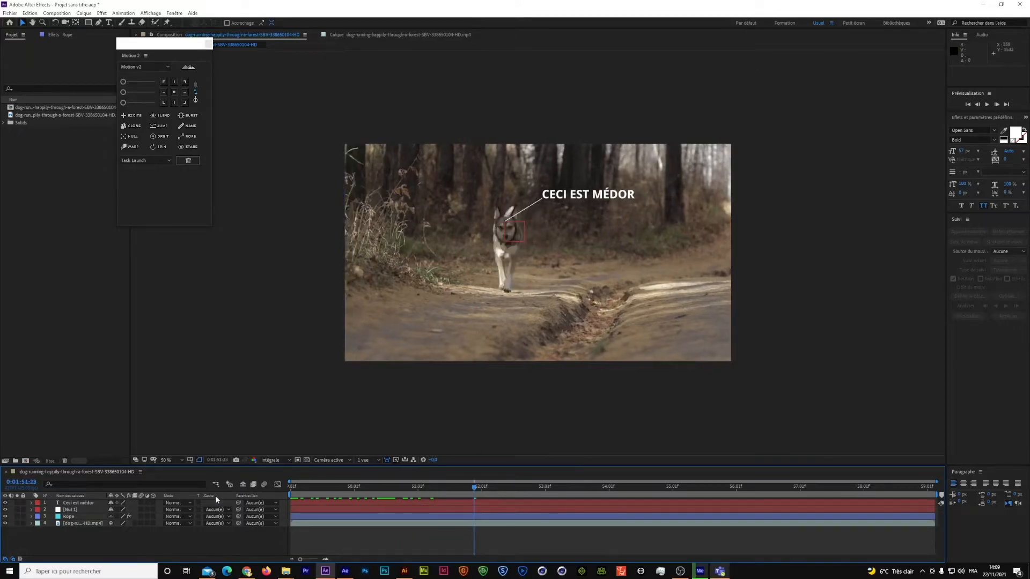
Precompose the text layer as "Ceci est médor - Comp 1" and move the precomposition's anchor point to the text's lower-left corner.
{"action": "left_click", "coordinate": [75, 504]}
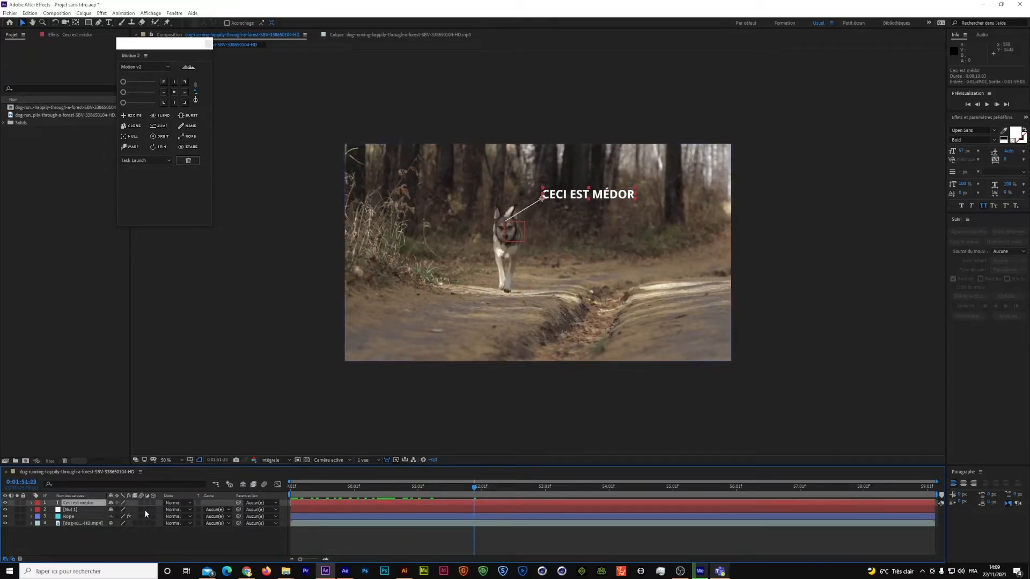
{"action": "right_click", "coordinate": [100, 503]}
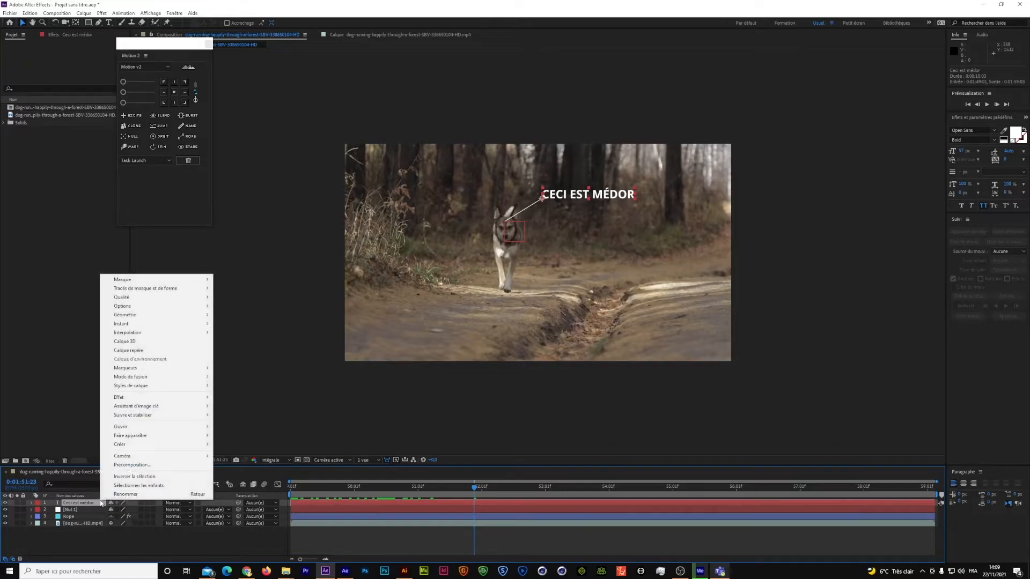
{"action": "left_click", "coordinate": [157, 462]}
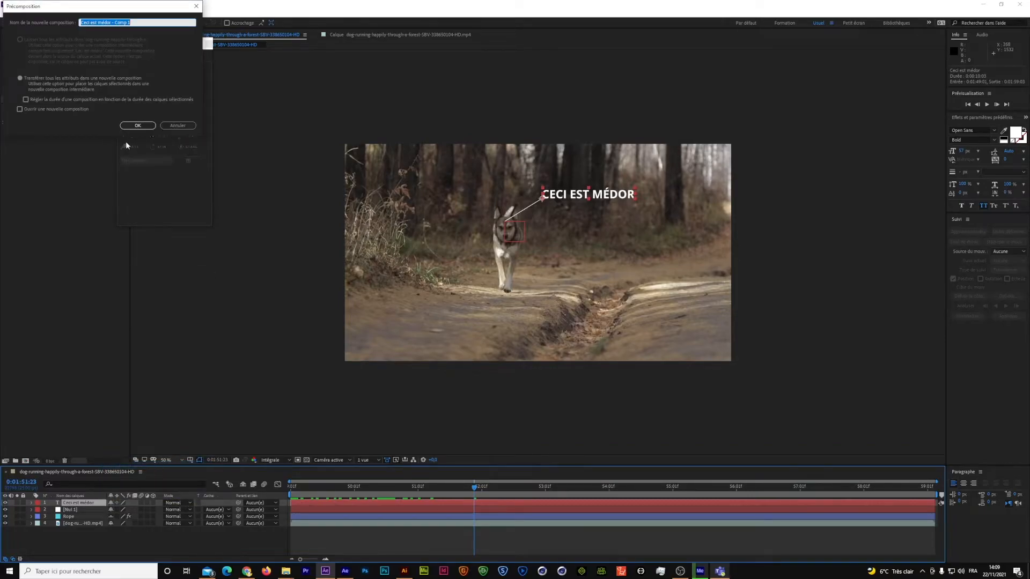
{"action": "left_click", "coordinate": [136, 126]}
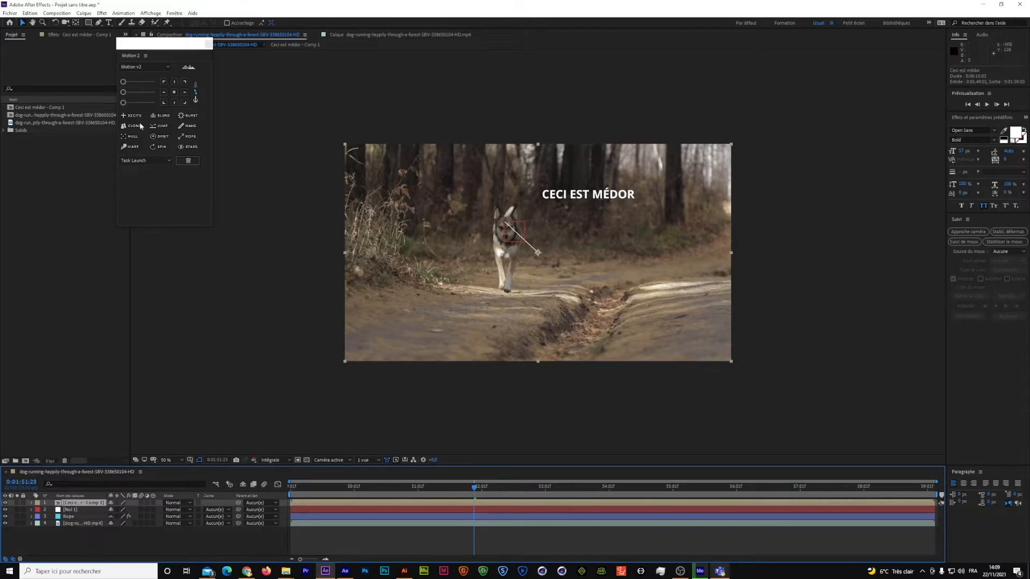
{"action": "left_click", "coordinate": [76, 23]}
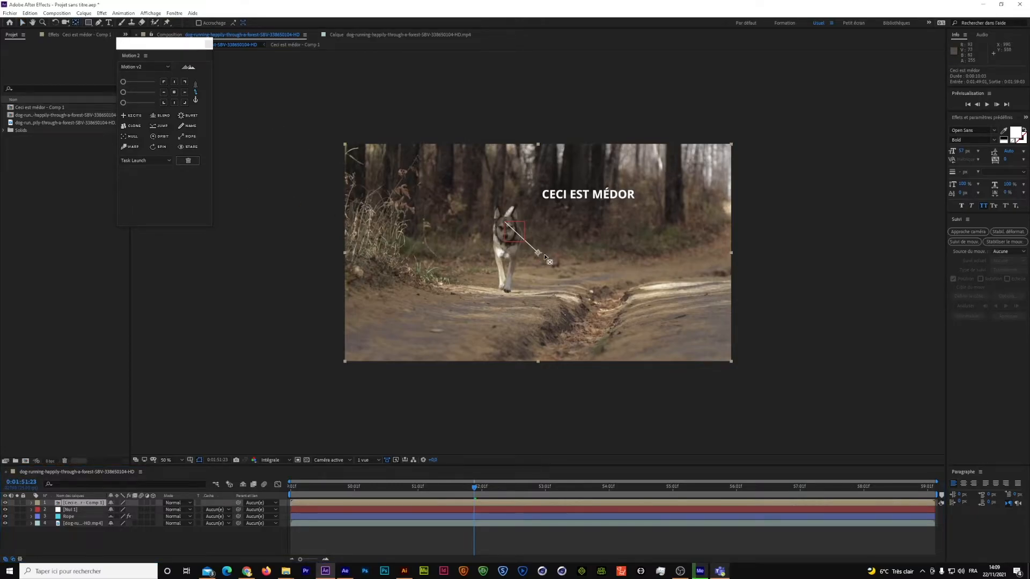
{"action": "left_click_drag", "start_coordinate": [539, 253], "coordinate": [540, 199]}
Open the "Ceci est médor - Comp 1" precomposition and draw a rectangle on a new shape layer, closely framing the text.
{"action": "double_click", "coordinate": [94, 504]}
{"action": "left_click", "coordinate": [78, 503]}
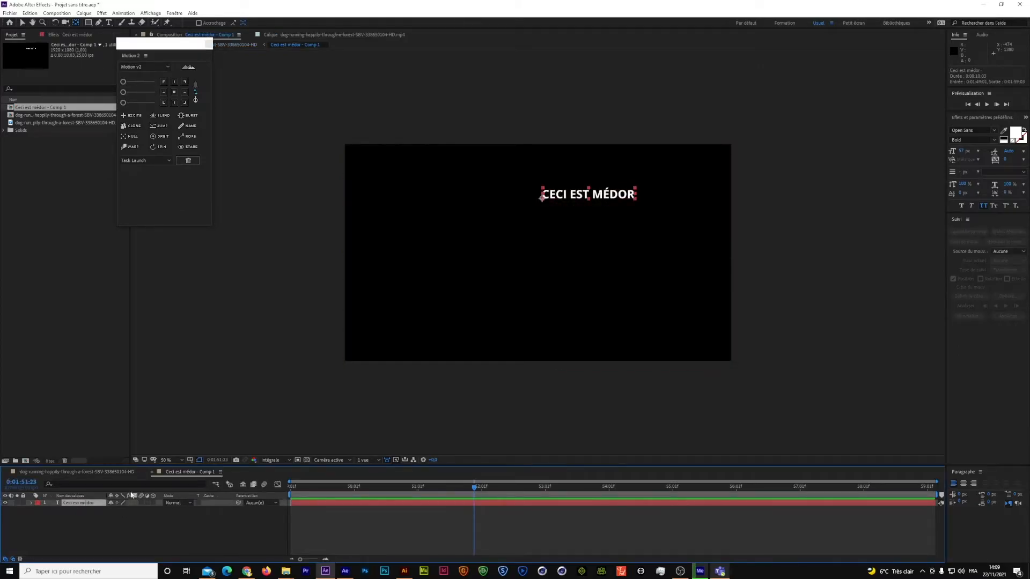
{"action": "left_click", "coordinate": [89, 23]}
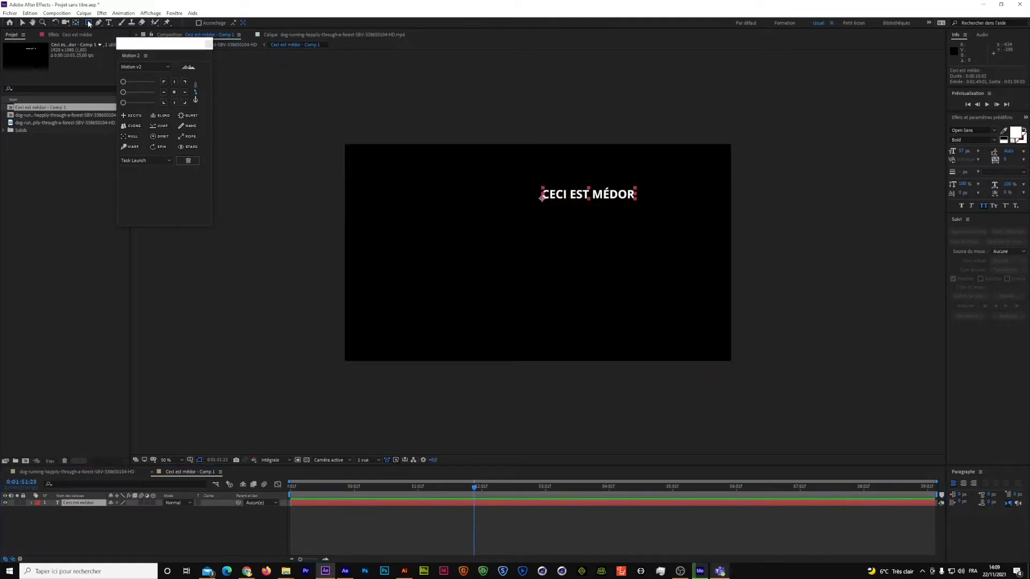
{"action": "left_click", "coordinate": [127, 531]}
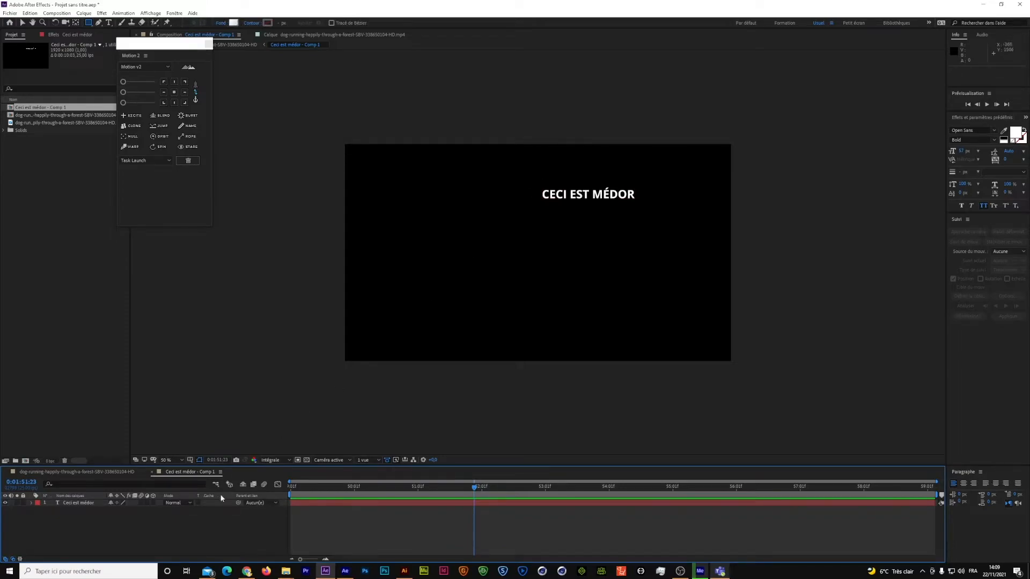
{"action": "left_click", "coordinate": [104, 471]}
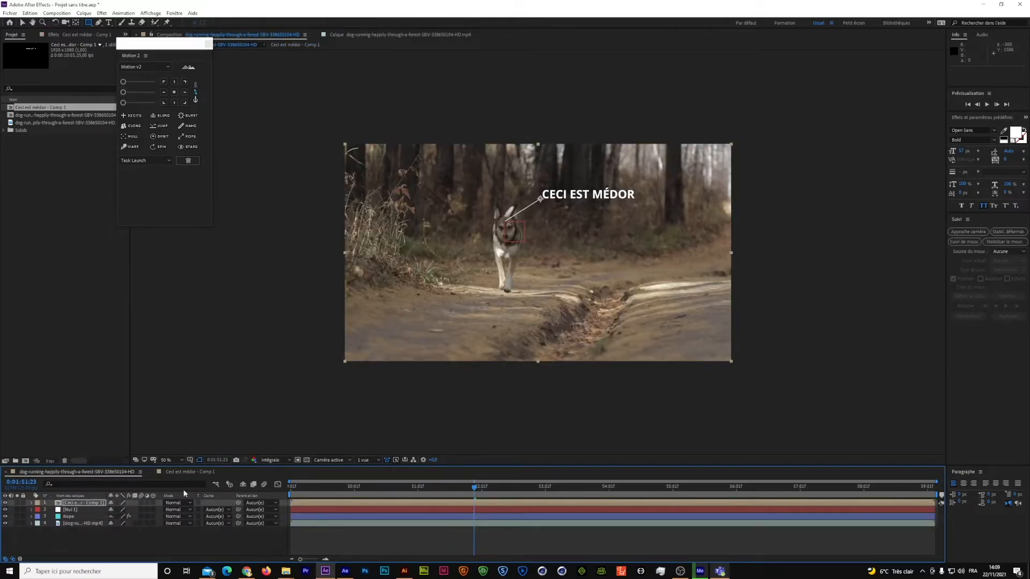
{"action": "double_click", "coordinate": [91, 500]}
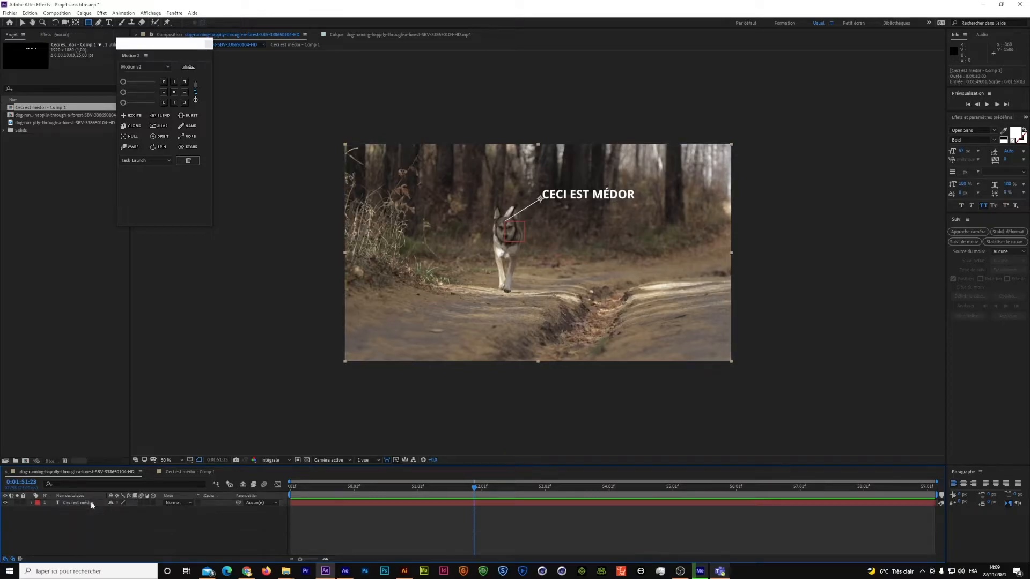
{"action": "left_click_drag", "start_coordinate": [536, 184], "coordinate": [642, 204]}
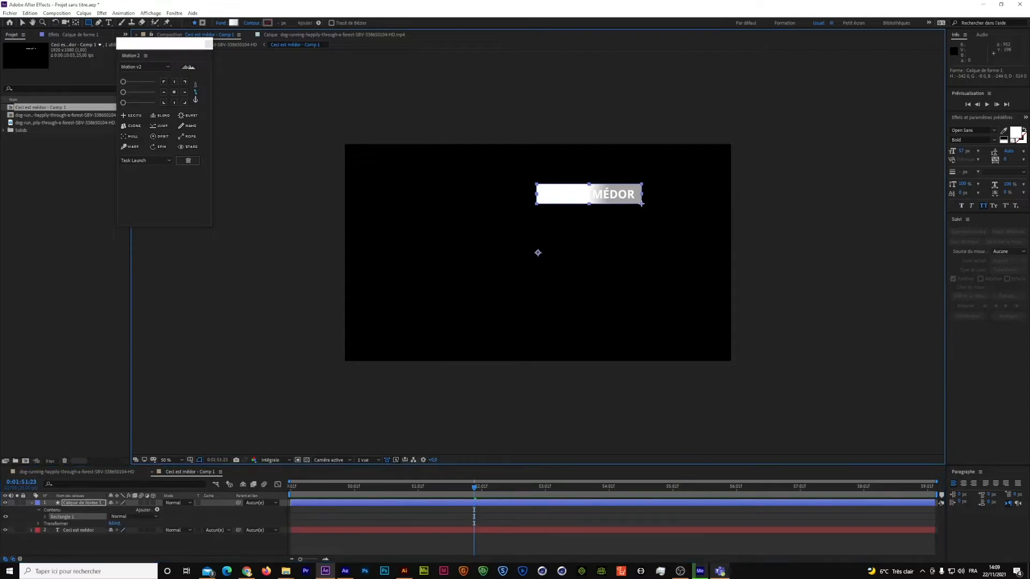
Set the rectangle's fill type to none.
{"action": "left_click", "coordinate": [222, 23]}
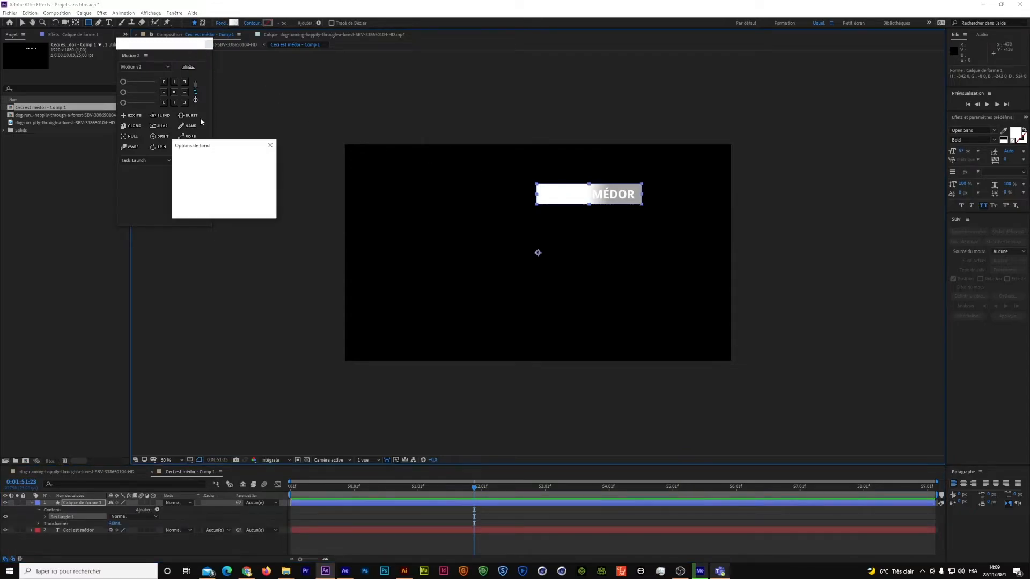
{"action": "left_click", "coordinate": [182, 162]}
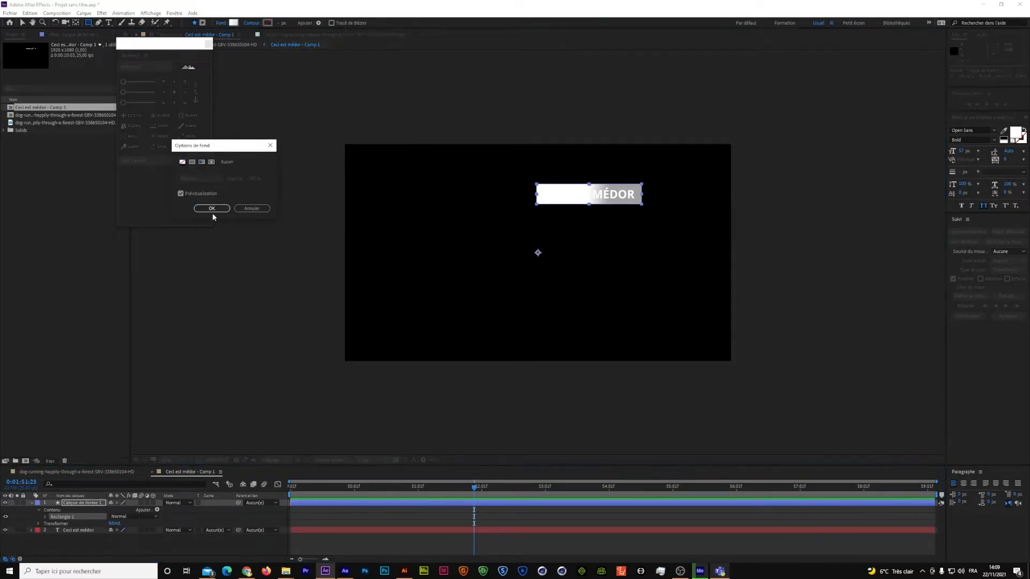
{"action": "left_click", "coordinate": [212, 208]}
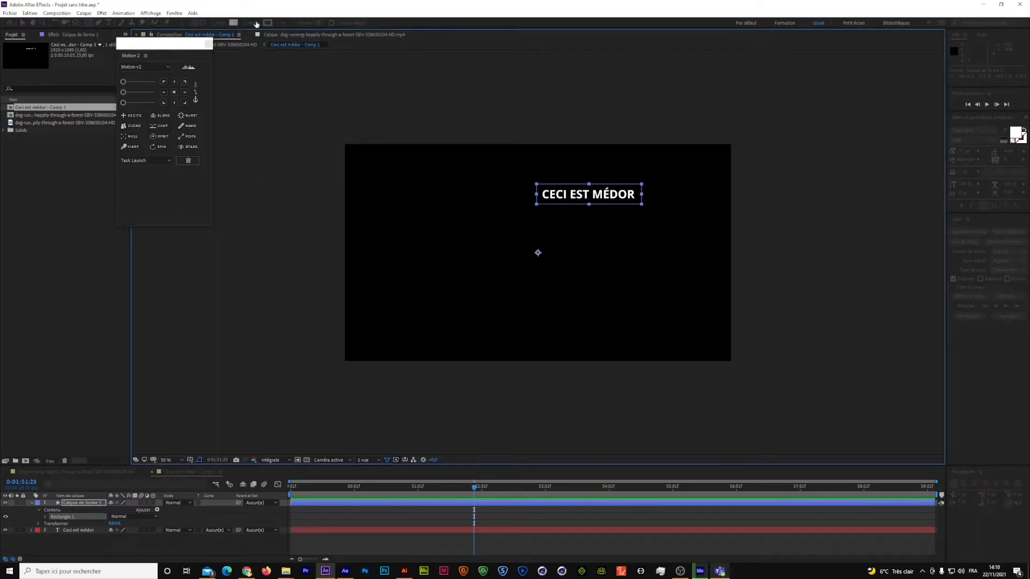
Give the rectangle a solid stroke and set its color to white (FFFFFF).
{"action": "left_click", "coordinate": [263, 24]}
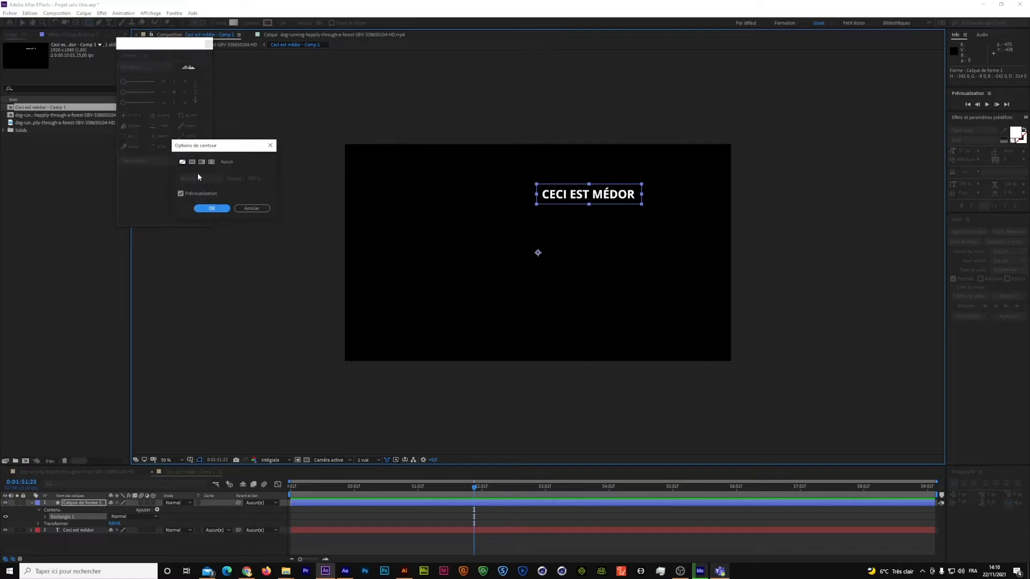
{"action": "left_click", "coordinate": [212, 208]}
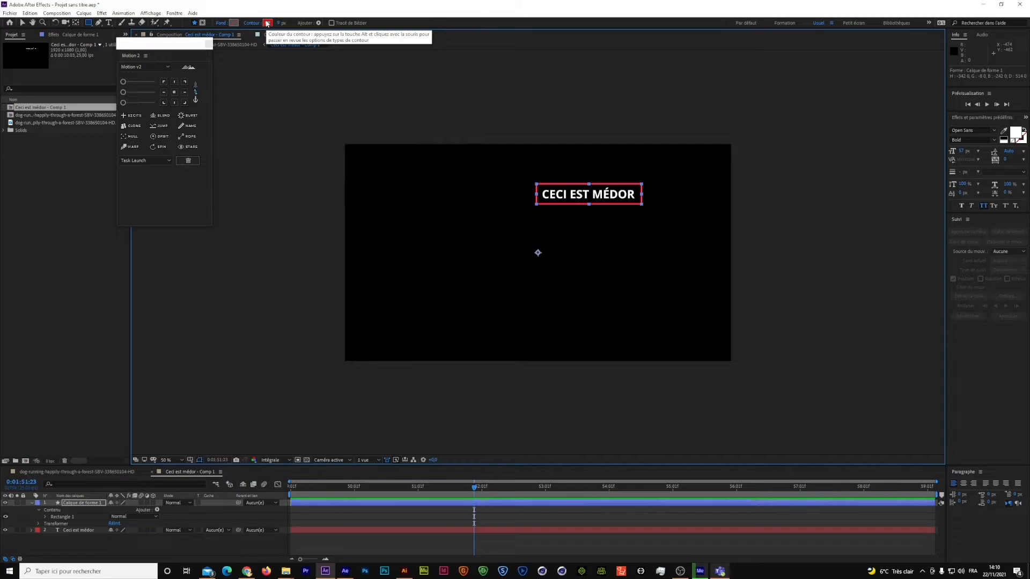
{"action": "left_click", "coordinate": [267, 22]}
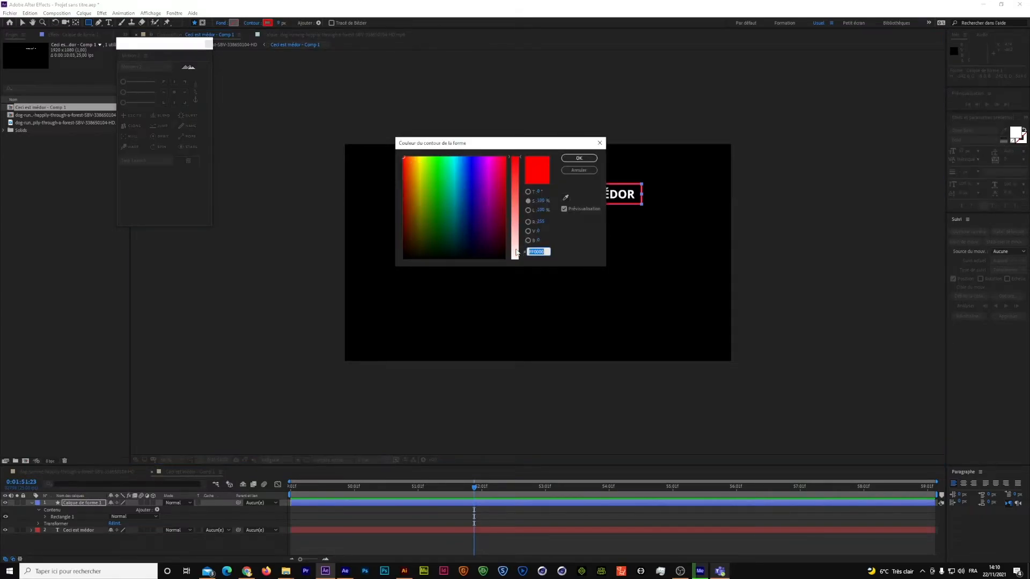
{"action": "left_click_drag", "start_coordinate": [516, 252], "coordinate": [513, 270]}
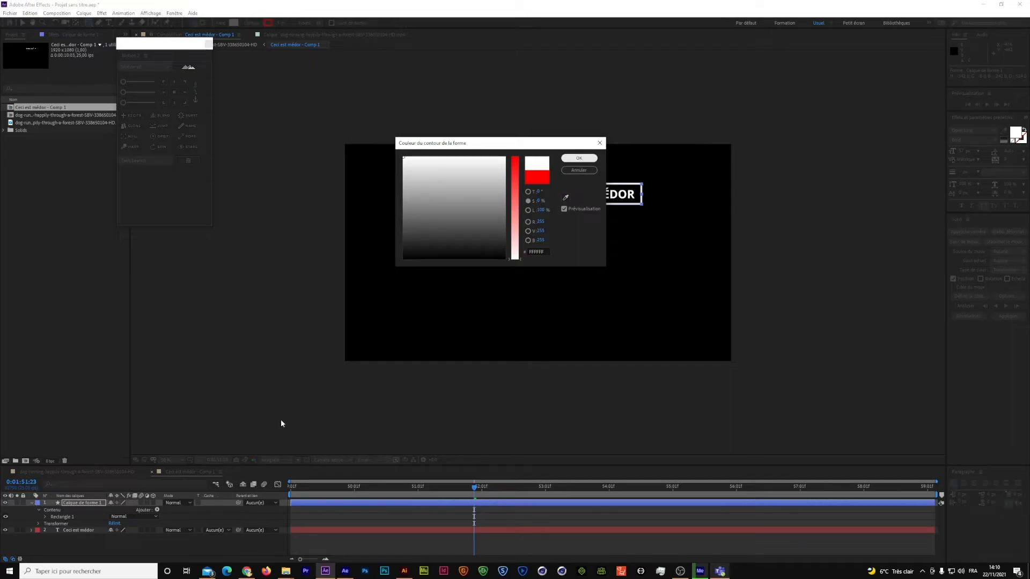
{"action": "key", "text": "Return"}
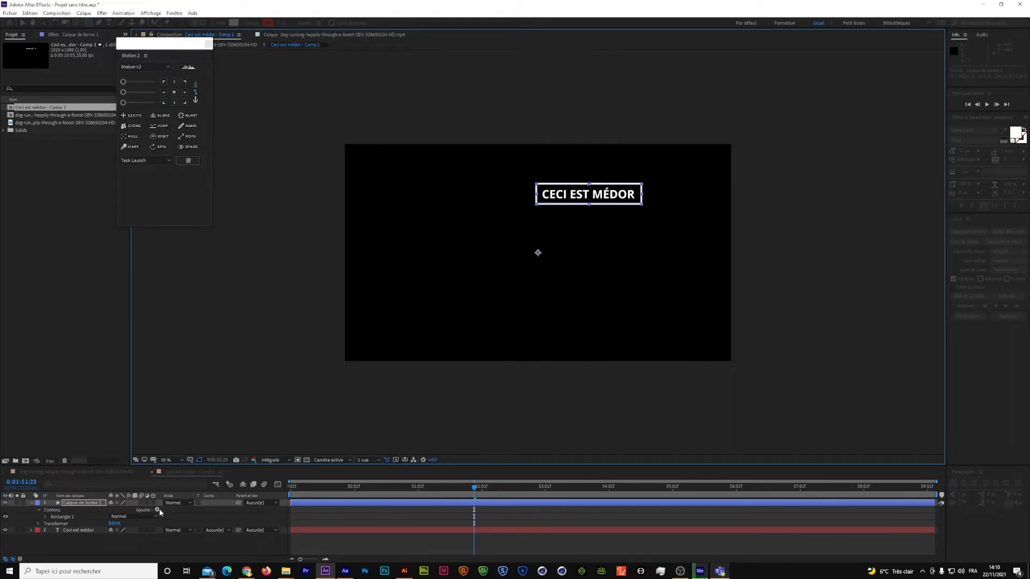
Add a trim paths operator (Raccorder les tracés) to the rectangle and expand its properties.
{"action": "left_click", "coordinate": [157, 510]}
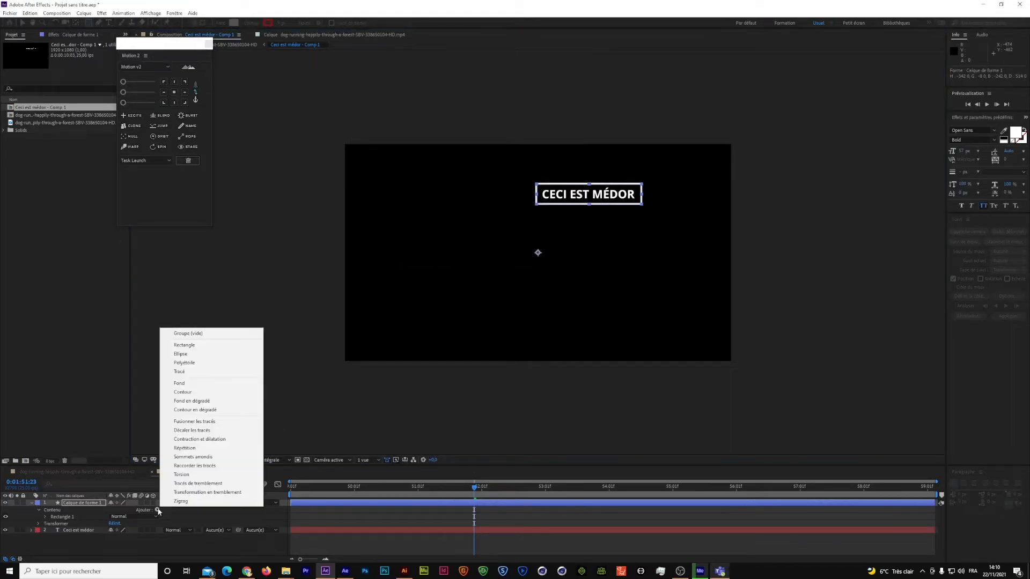
{"action": "left_click", "coordinate": [192, 466]}
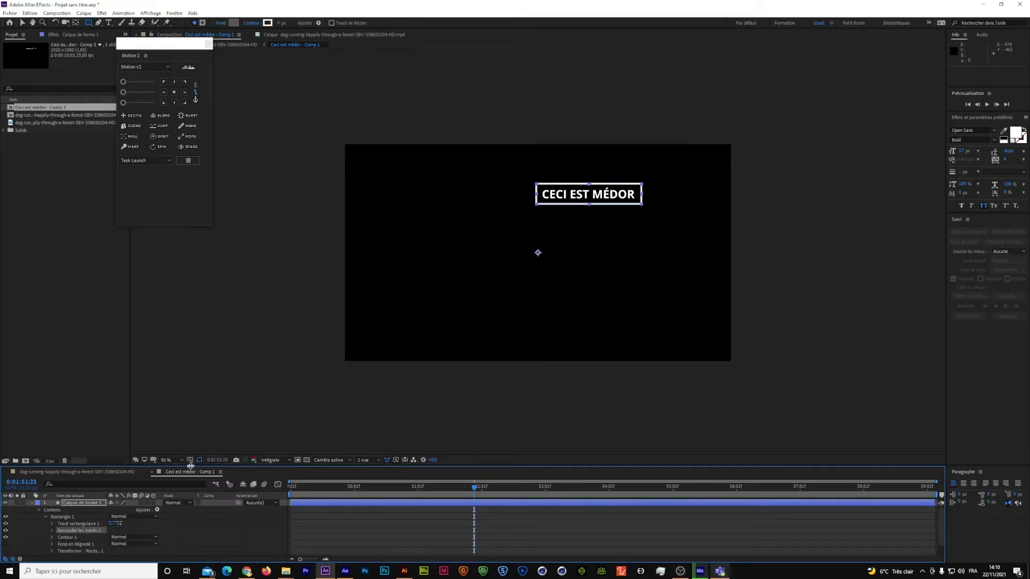
{"action": "left_click", "coordinate": [52, 530]}
{"action": "scroll", "coordinate": [102, 533], "scroll_direction": "down", "scroll_amount": 1}
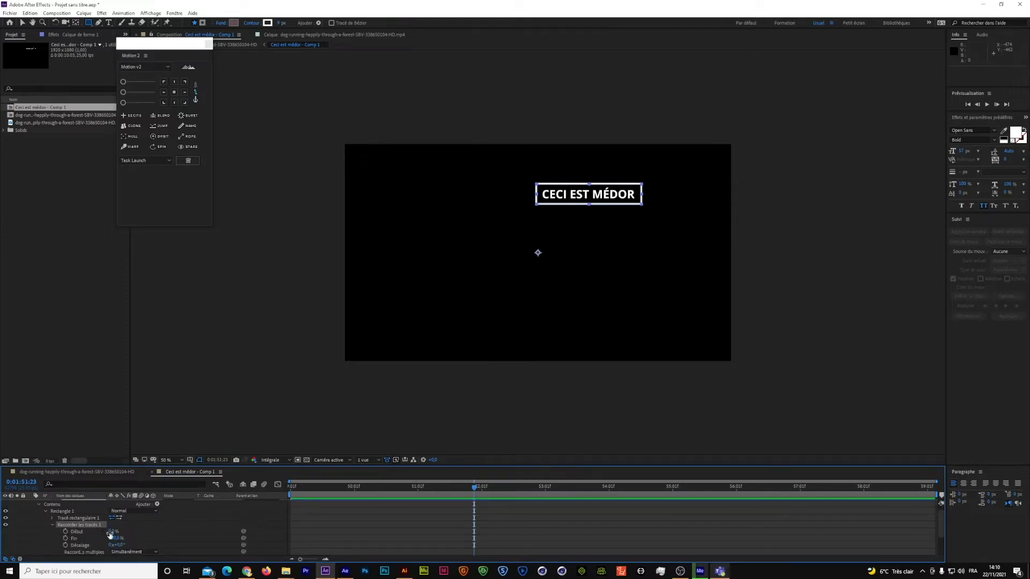
Keyframe the trim path's Fin value near the start of the composition, setting it to 0% at 0:01:49:01.
{"action": "left_click_drag", "start_coordinate": [465, 488], "coordinate": [283, 509]}
{"action": "left_click", "coordinate": [66, 539]}
{"action": "left_click_drag", "start_coordinate": [295, 489], "coordinate": [289, 489]}
{"action": "left_click", "coordinate": [116, 538]}
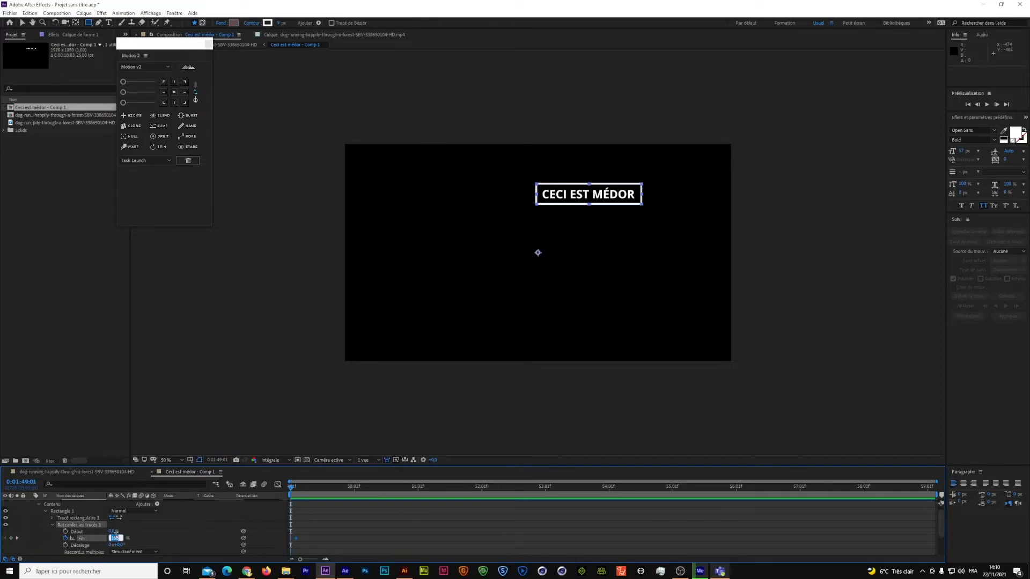
{"action": "type", "text": "0"}
{"action": "key", "text": "Return"}
{"action": "scroll", "coordinate": [46, 516], "scroll_direction": "up", "scroll_amount": 1}
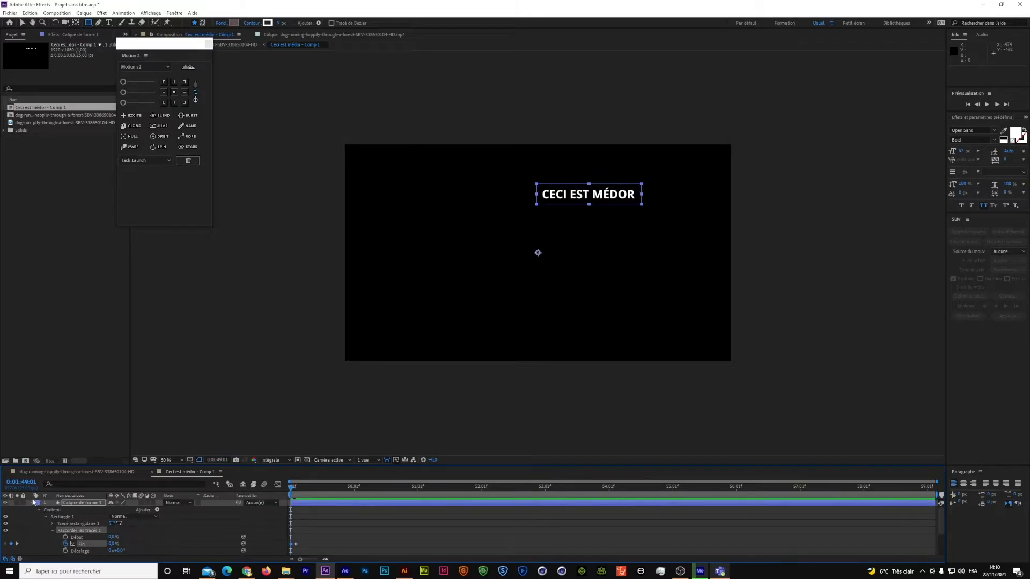
At 0:01:49:04, duplicate the rectangle's shape layer and place the copy directly above the text layer.
{"action": "left_click", "coordinate": [30, 502]}
{"action": "left_click", "coordinate": [67, 519]}
{"action": "left_click", "coordinate": [75, 510]}
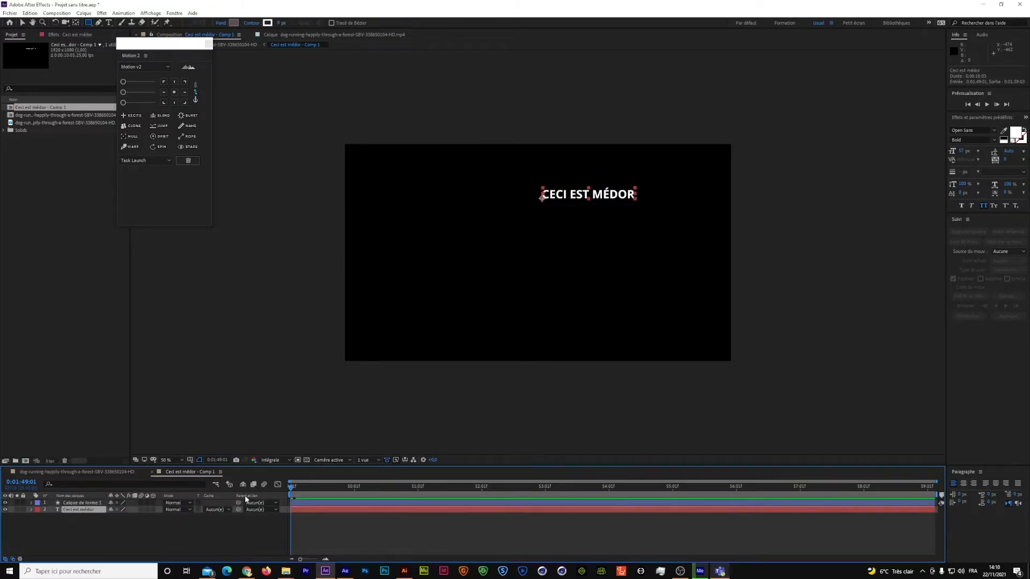
{"action": "left_click_drag", "start_coordinate": [290, 491], "coordinate": [298, 491]}
{"action": "left_click", "coordinate": [168, 530]}
{"action": "left_click", "coordinate": [92, 504]}
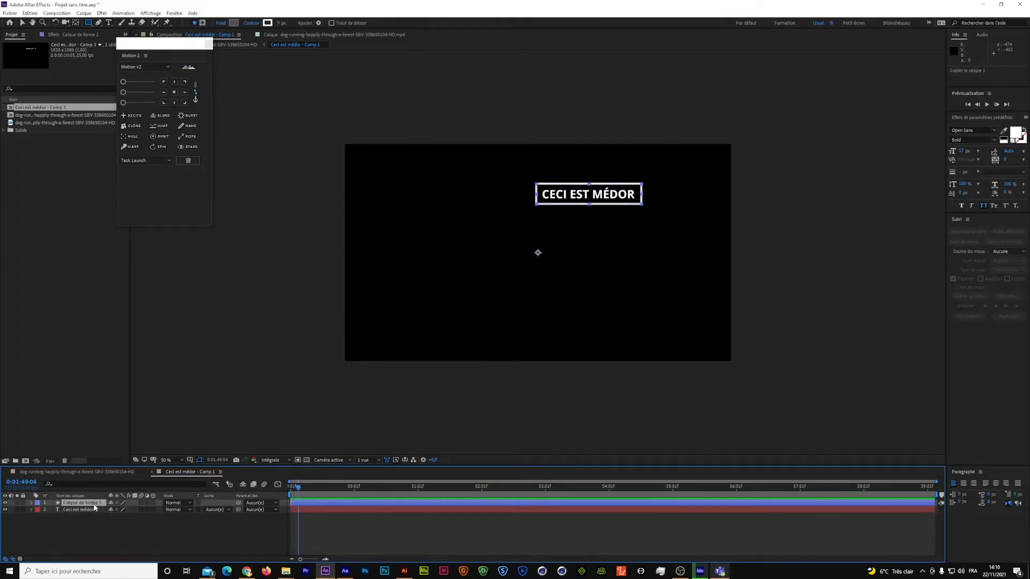
{"action": "key", "text": "ctrl+d"}
{"action": "left_click_drag", "start_coordinate": [91, 507], "coordinate": [91, 514]}
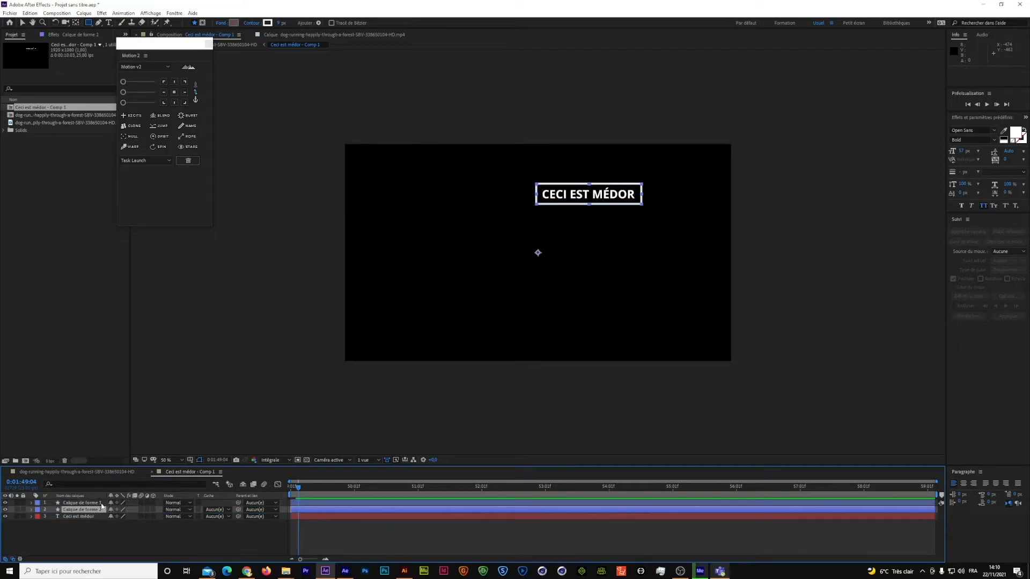
Fill the duplicate rectangle with light grey and set it as the text layer's alpha track matte.
{"action": "left_click", "coordinate": [233, 24]}
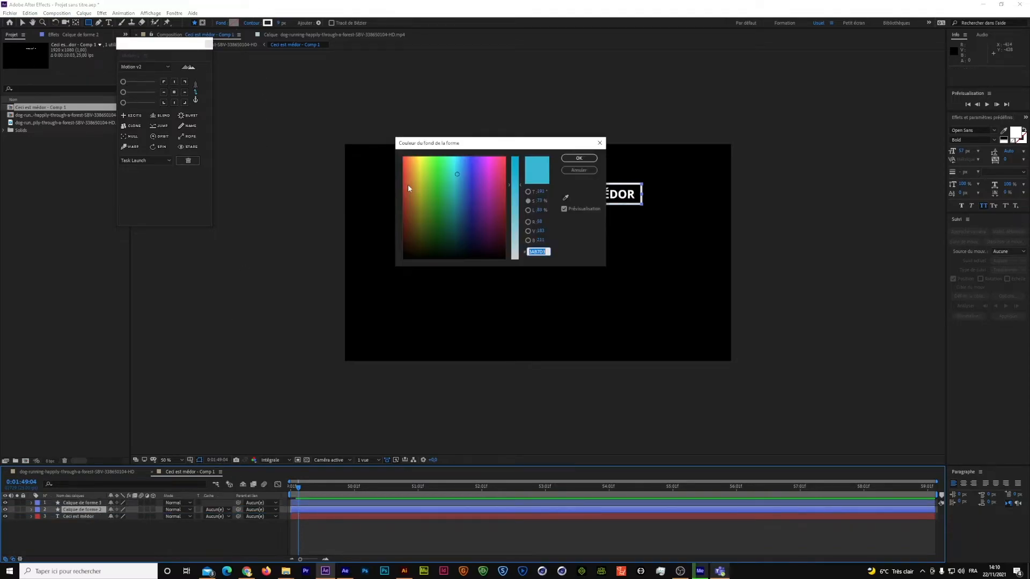
{"action": "left_click_drag", "start_coordinate": [518, 222], "coordinate": [517, 259]}
{"action": "left_click", "coordinate": [572, 157]}
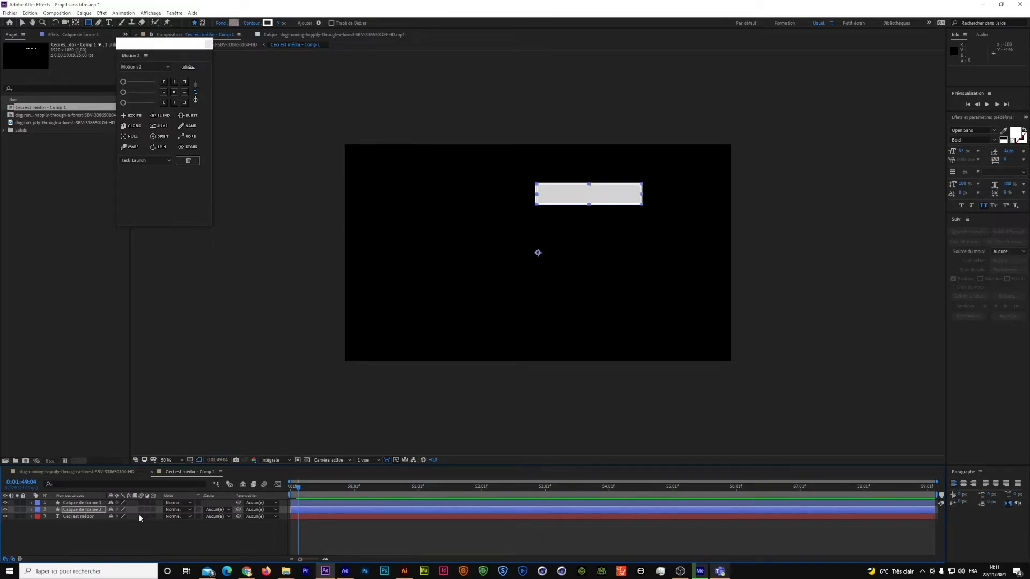
{"action": "left_click", "coordinate": [220, 516]}
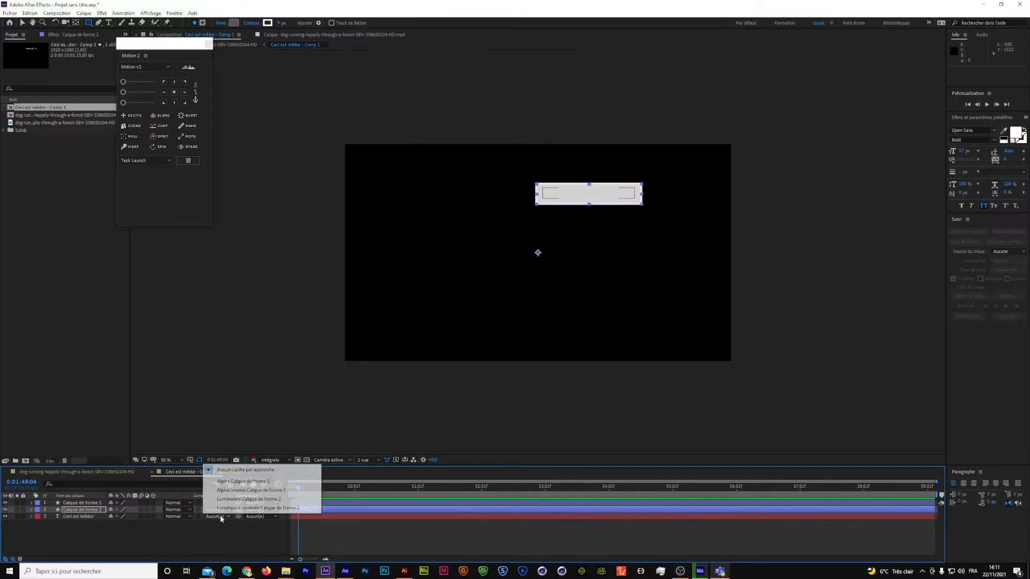
{"action": "left_click", "coordinate": [232, 482]}
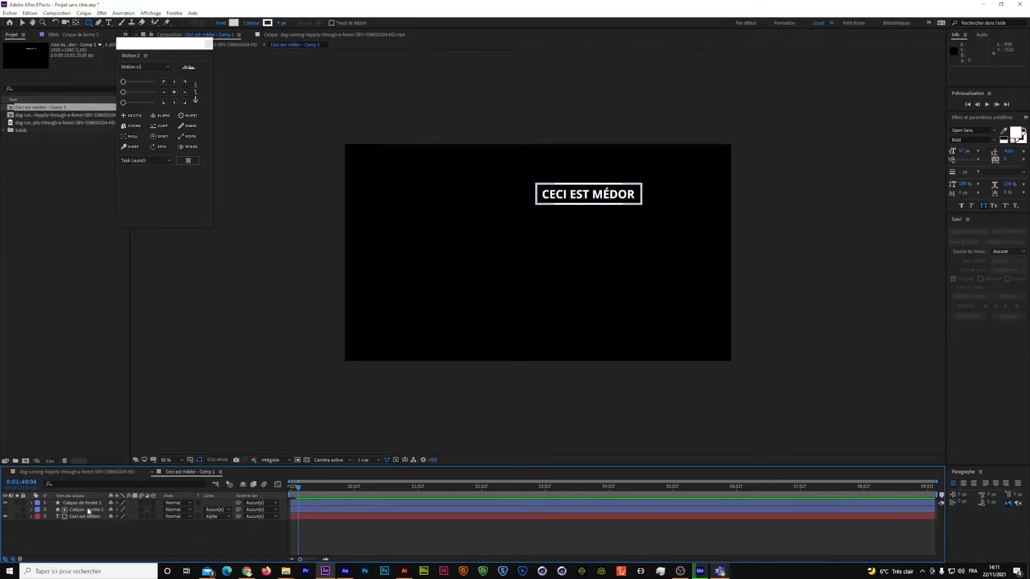
Select the "Ceci est médor" text layer and open the TextEvo script.
{"action": "left_click", "coordinate": [85, 510]}
{"action": "left_click", "coordinate": [88, 518]}
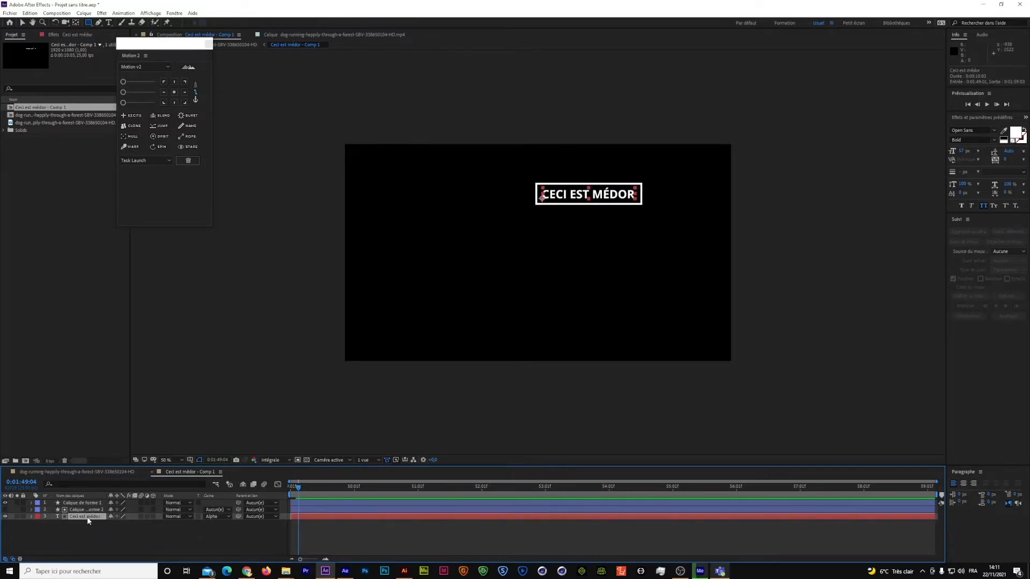
{"action": "left_click", "coordinate": [174, 13]}
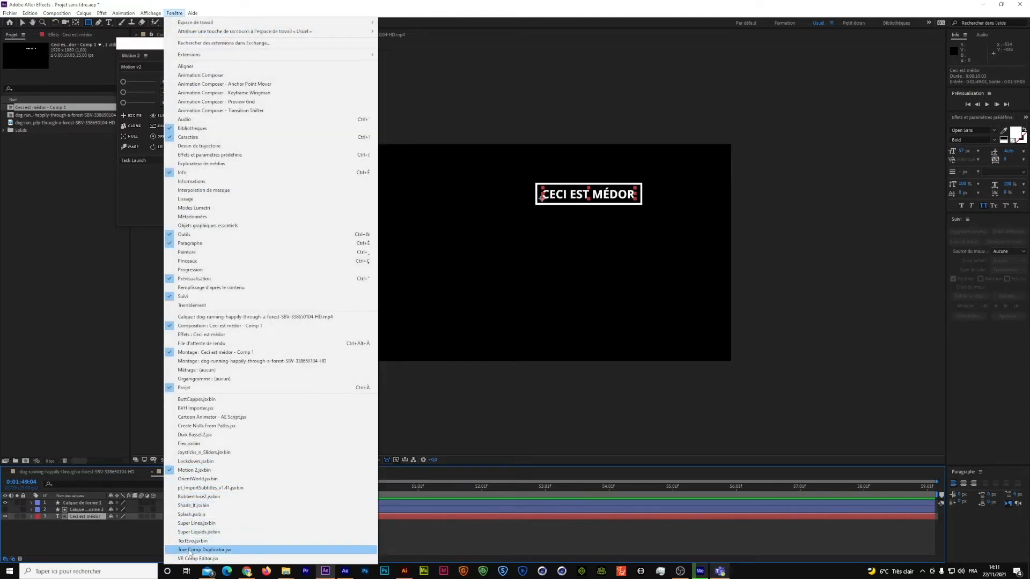
{"action": "left_click", "coordinate": [192, 549]}
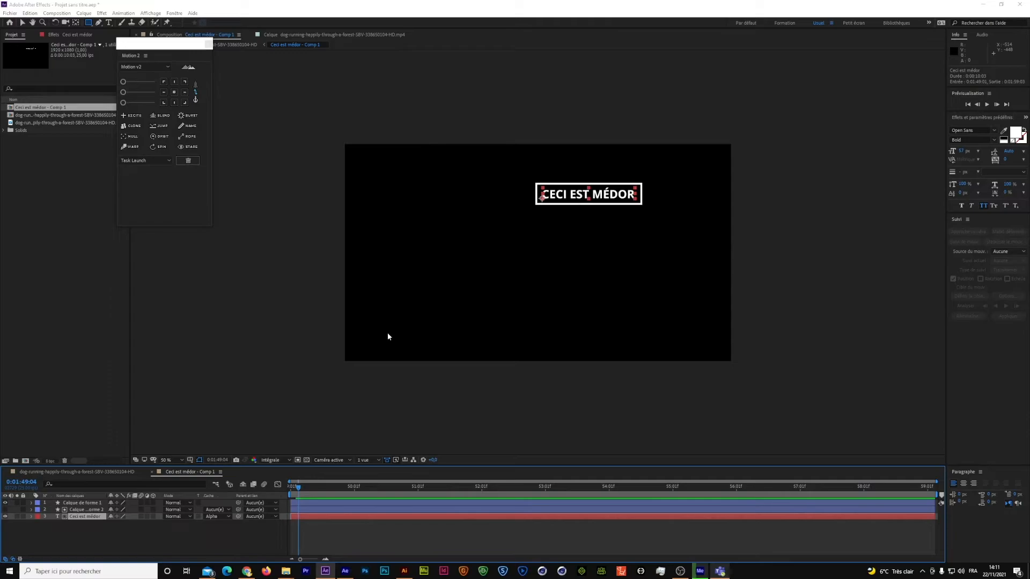
{"action": "left_click", "coordinate": [174, 13]}
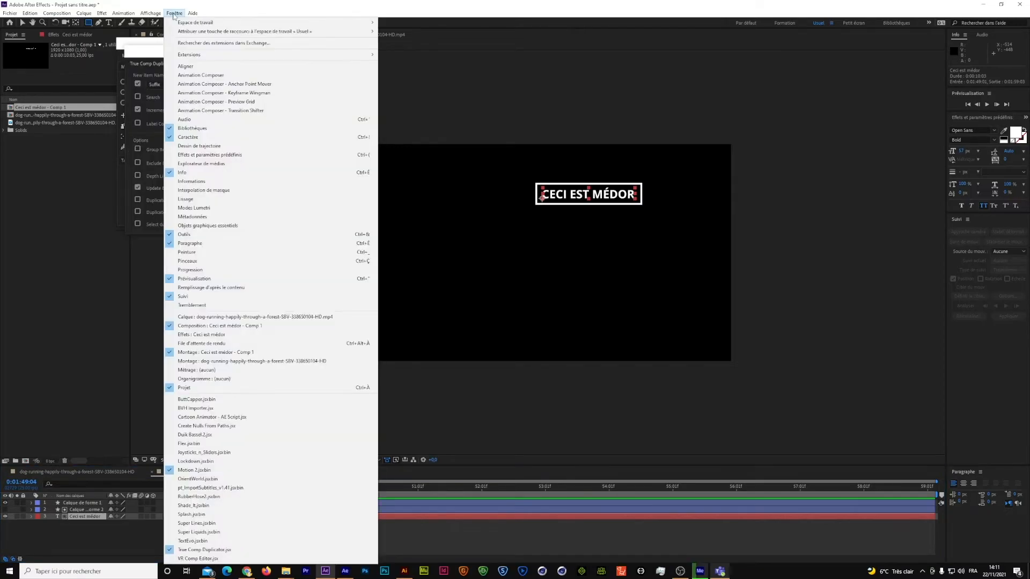
{"action": "left_click", "coordinate": [199, 541]}
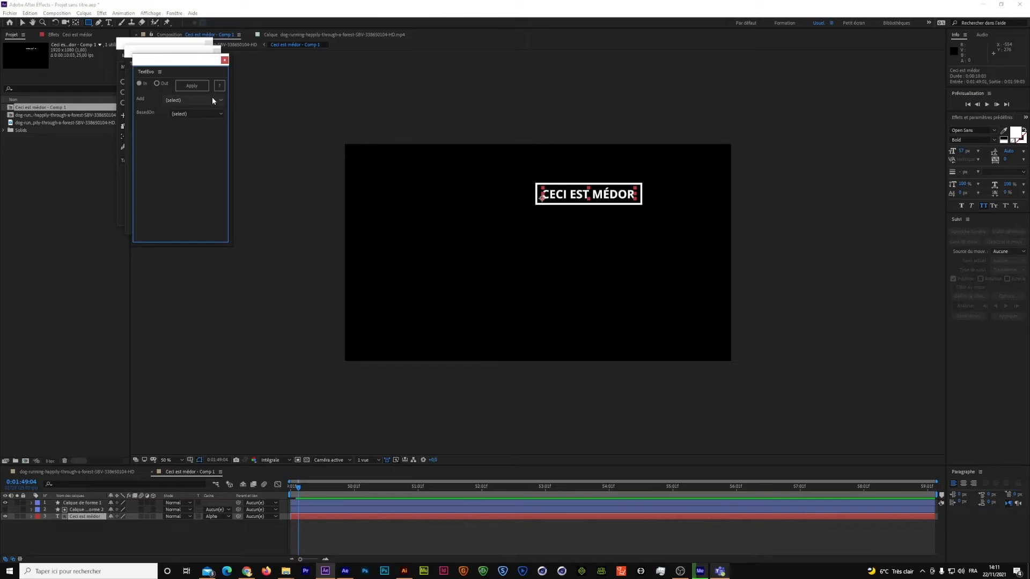
Apply a TextEvo In animation to the text layer, add the Position property and collapse the layer.
{"action": "left_click", "coordinate": [192, 86]}
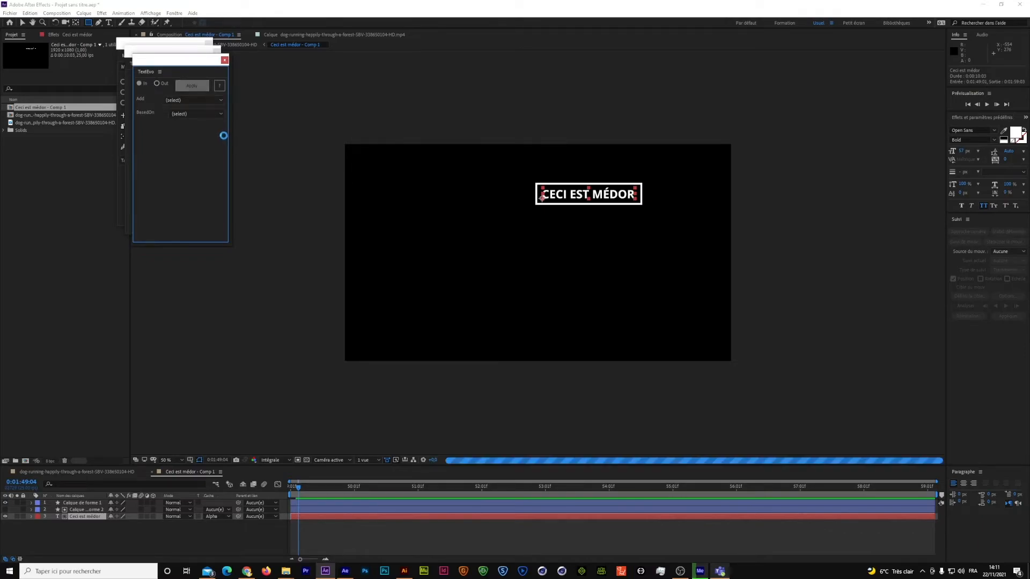
{"action": "left_click", "coordinate": [219, 101]}
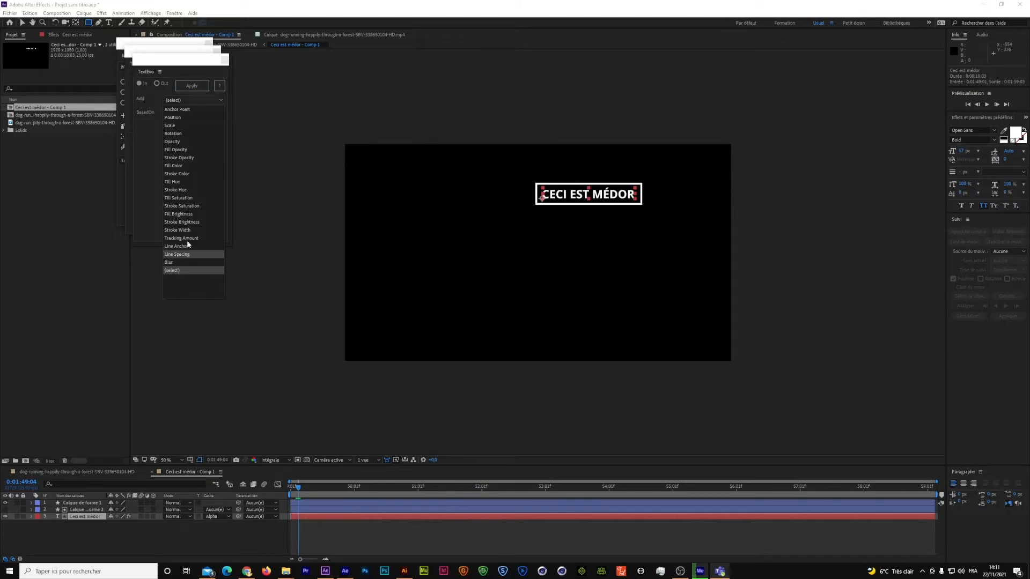
{"action": "left_click", "coordinate": [178, 126]}
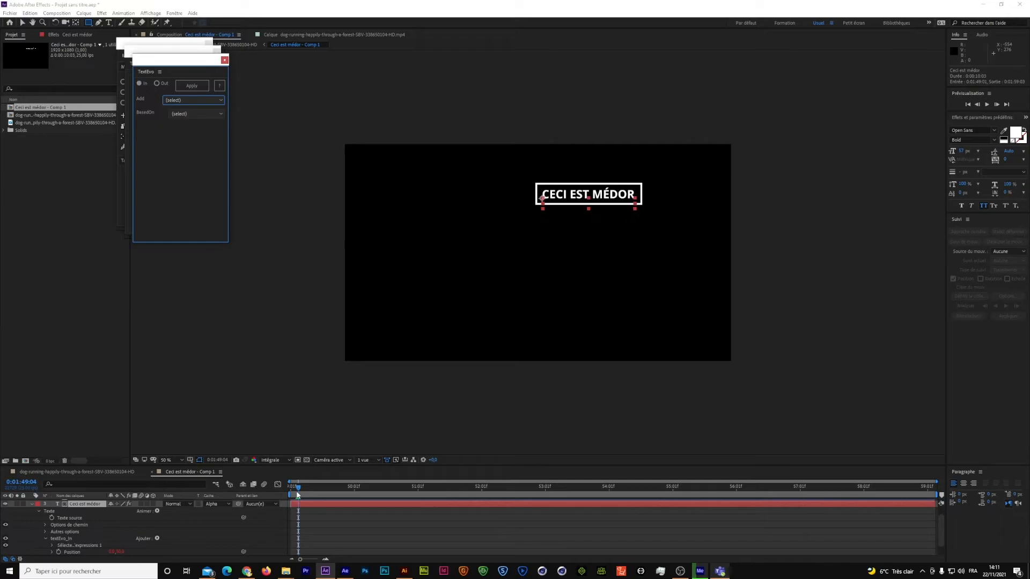
{"action": "left_click", "coordinate": [32, 504]}
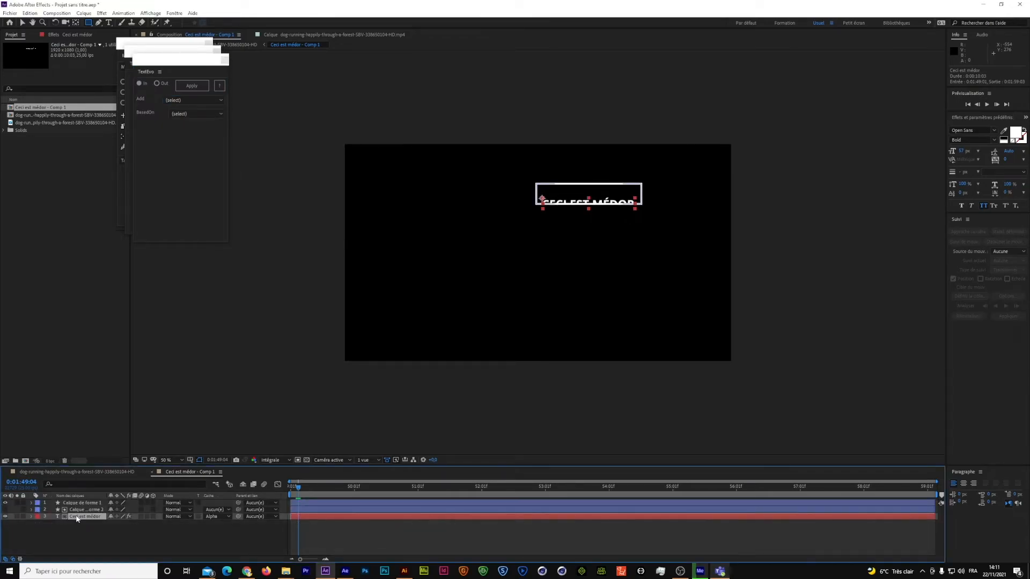
Reveal the keyframed properties of the "Ceci est médor" text layer and select its Evolution_(%)_In keyframes.
{"action": "key", "text": "u"}
{"action": "left_click", "coordinate": [294, 536]}
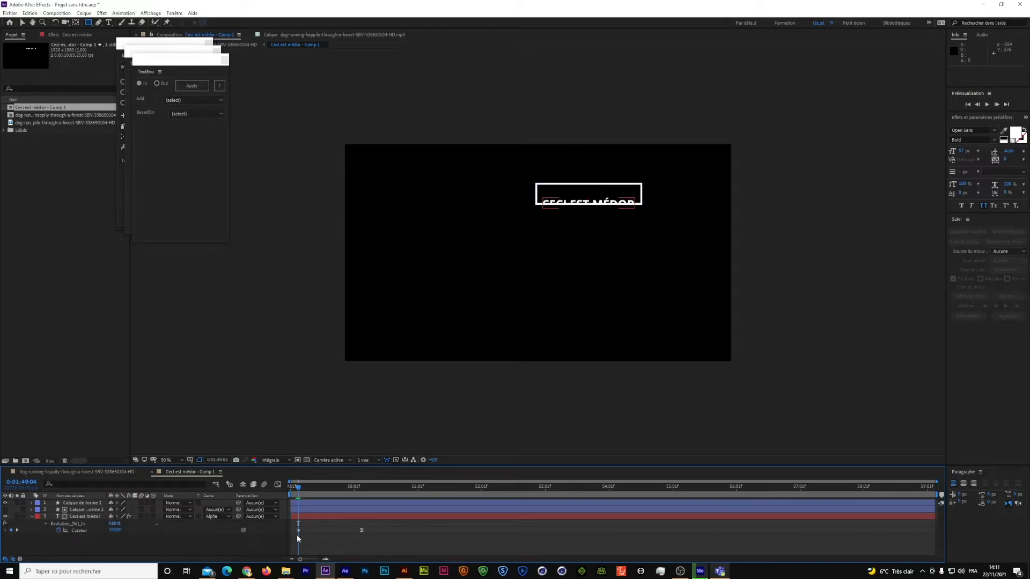
{"action": "left_click_drag", "start_coordinate": [295, 534], "coordinate": [373, 539]}
{"action": "left_click", "coordinate": [362, 534]}
{"action": "left_click", "coordinate": [298, 528]}
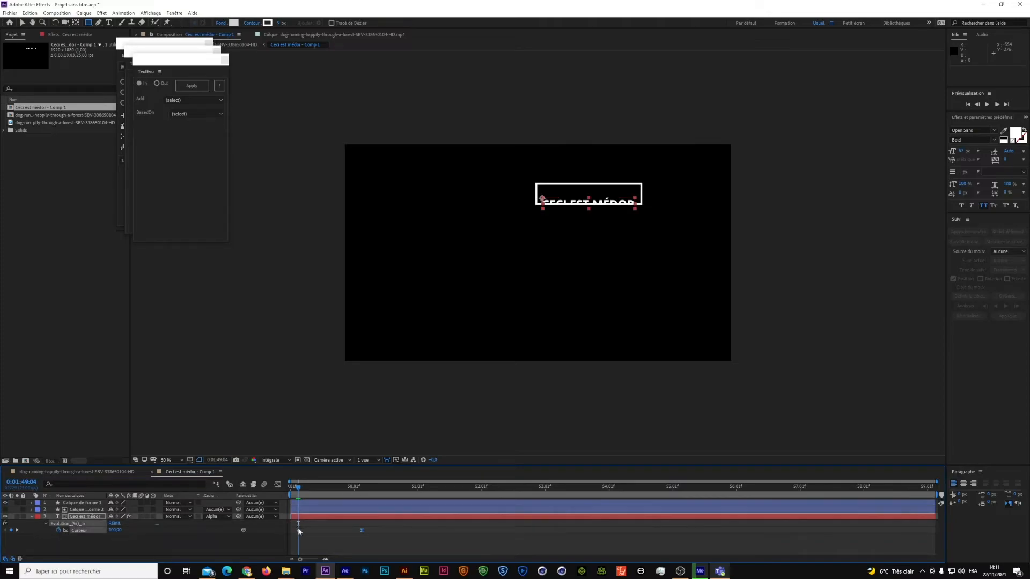
Try retiming the first and then the last Evolution_(%)_In keyframe separately, and undo each change.
{"action": "left_click_drag", "start_coordinate": [297, 530], "coordinate": [322, 546]}
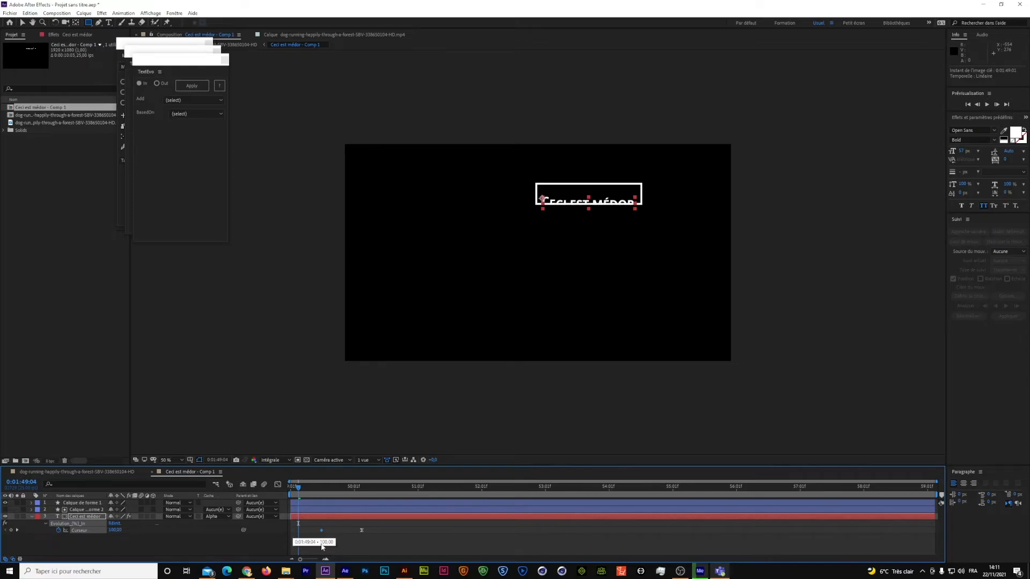
{"action": "key", "text": "space"}
{"action": "key", "text": "space"}
{"action": "left_click", "coordinate": [314, 527]}
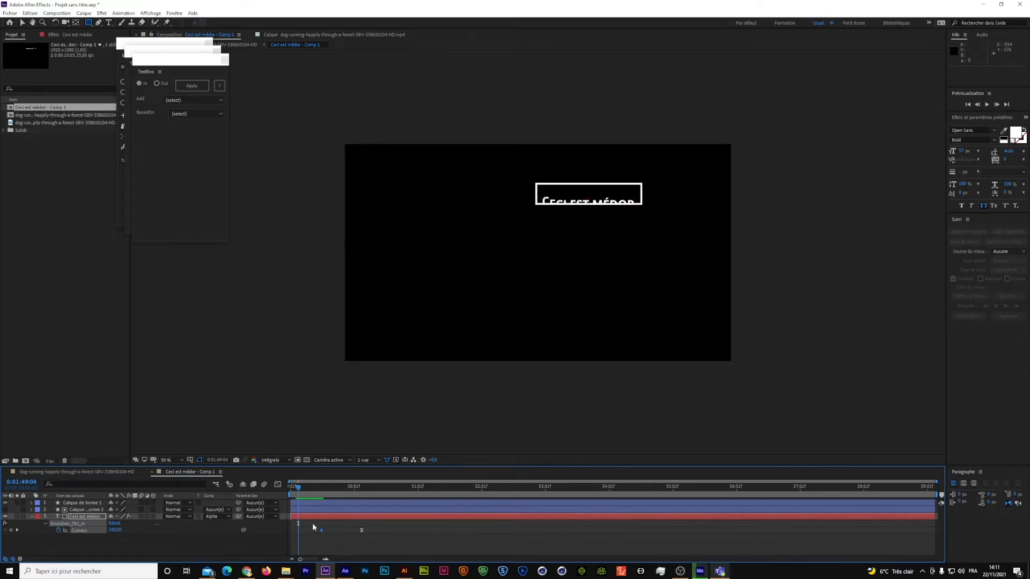
{"action": "key", "text": "ctrl+z"}
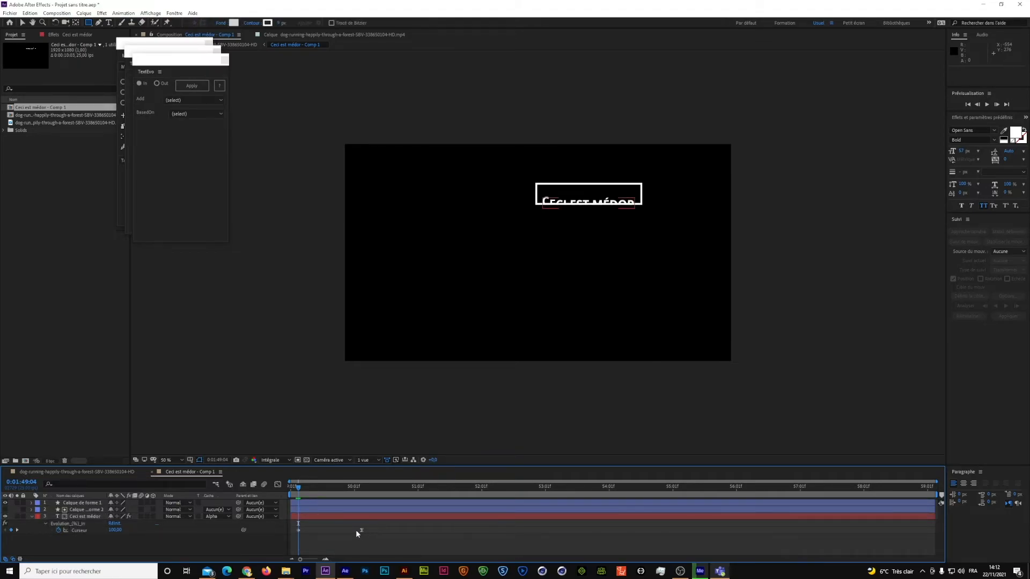
{"action": "left_click", "coordinate": [357, 530]}
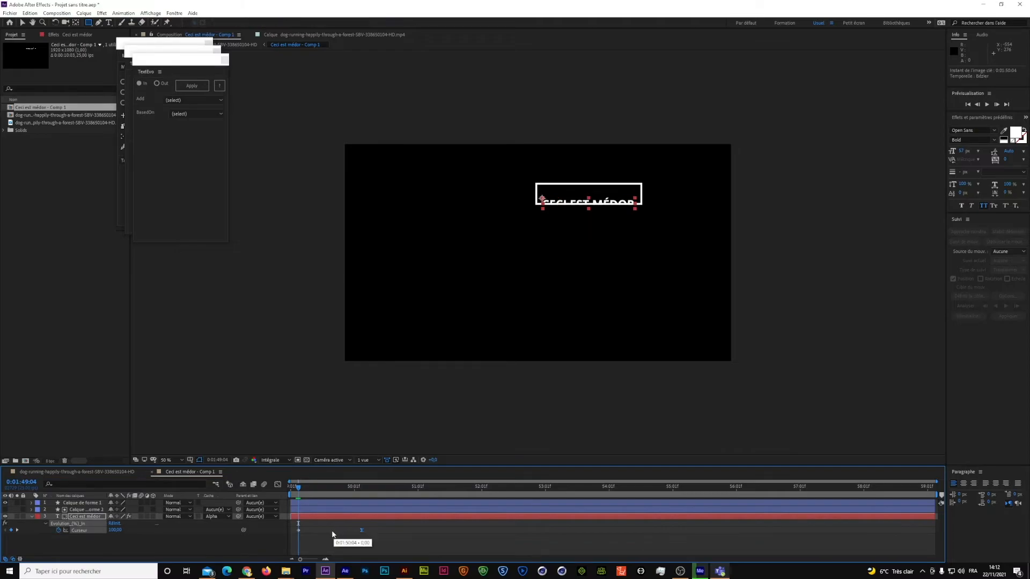
{"action": "left_click_drag", "start_coordinate": [332, 531], "coordinate": [297, 532]}
{"action": "key", "text": "ctrl+z"}
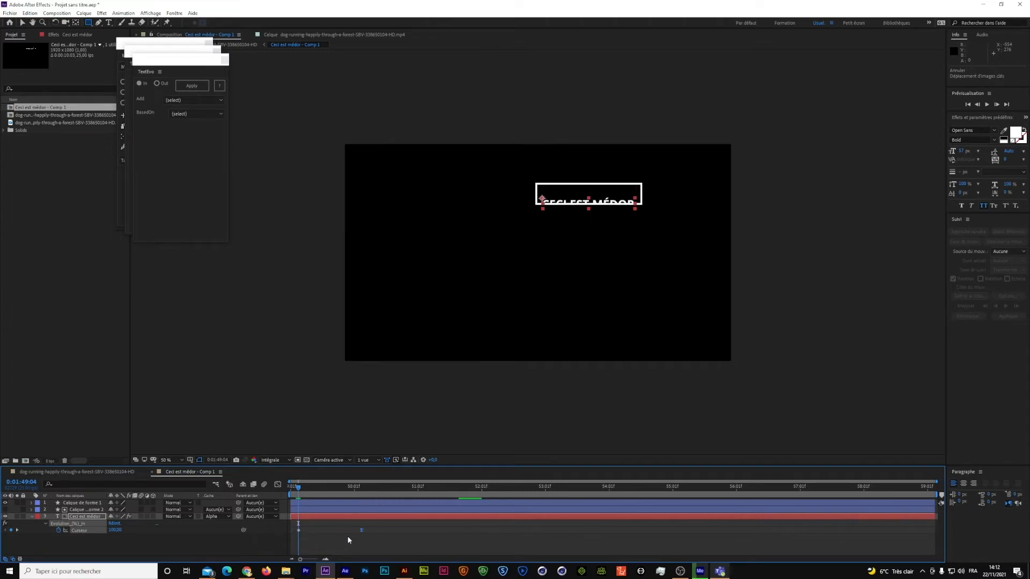
Shift both Evolution_(%)_In keyframes together to start at the beginning of the composition, and check the text reveal up to 0:01:49:16.
{"action": "left_click_drag", "start_coordinate": [371, 538], "coordinate": [292, 533]}
{"action": "left_click", "coordinate": [327, 543]}
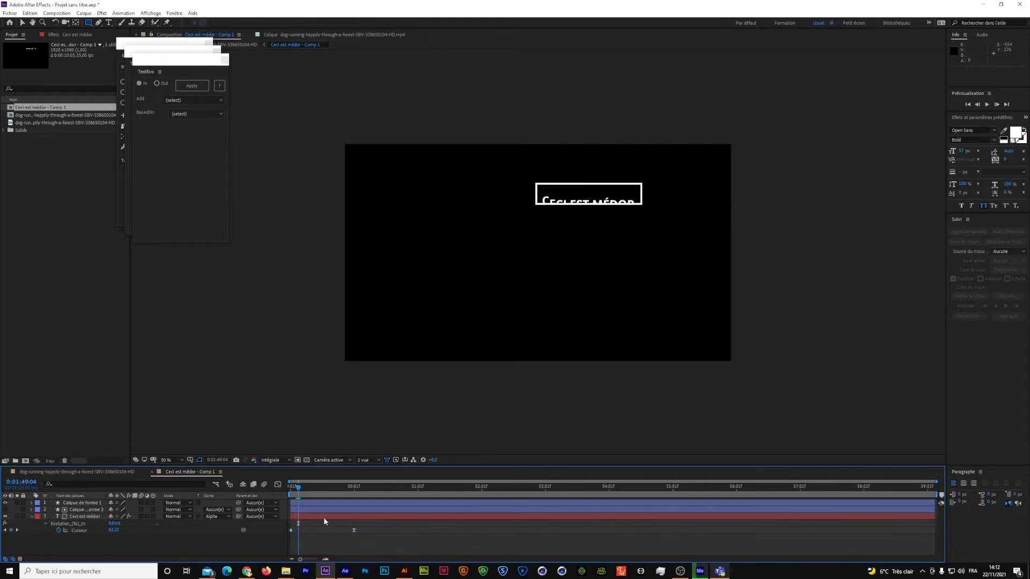
{"action": "left_click_drag", "start_coordinate": [298, 484], "coordinate": [397, 488]}
{"action": "left_click", "coordinate": [329, 498]}
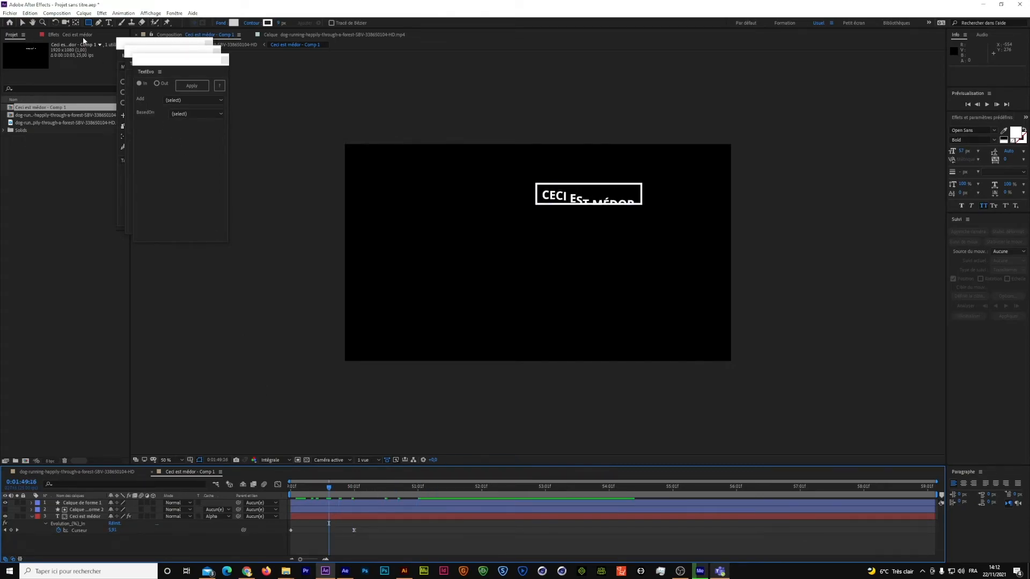
At 0:01:49:16, set the text's Evolution_(%)_In slider to -100 and the vertical value of Position_In to 100.
{"action": "left_click", "coordinate": [81, 35]}
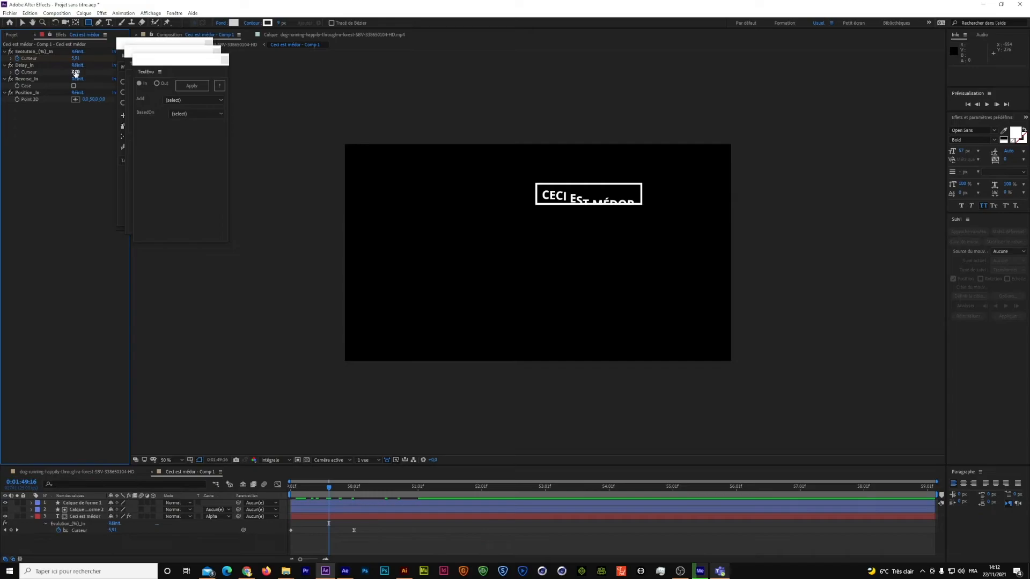
{"action": "left_click", "coordinate": [76, 72]}
{"action": "left_click", "coordinate": [79, 58]}
{"action": "key", "text": "BackSpace"}
{"action": "type", "text": "-100"}
{"action": "left_click", "coordinate": [93, 99]}
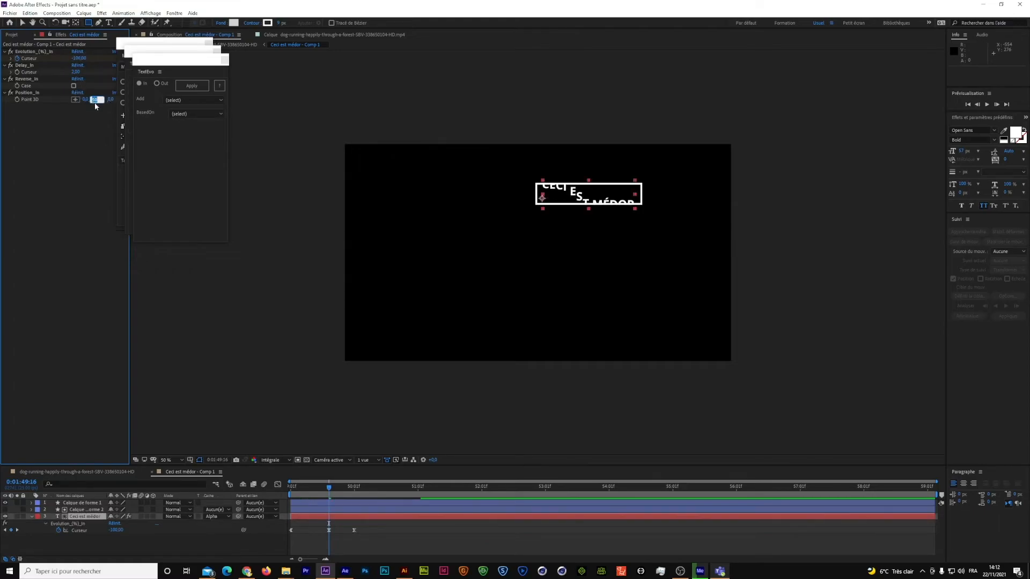
{"action": "type", "text": "100"}
{"action": "key", "text": "Return"}
Change the Evolution_(%)_In slider at 0:01:49:16 to -20.
{"action": "left_click", "coordinate": [326, 484]}
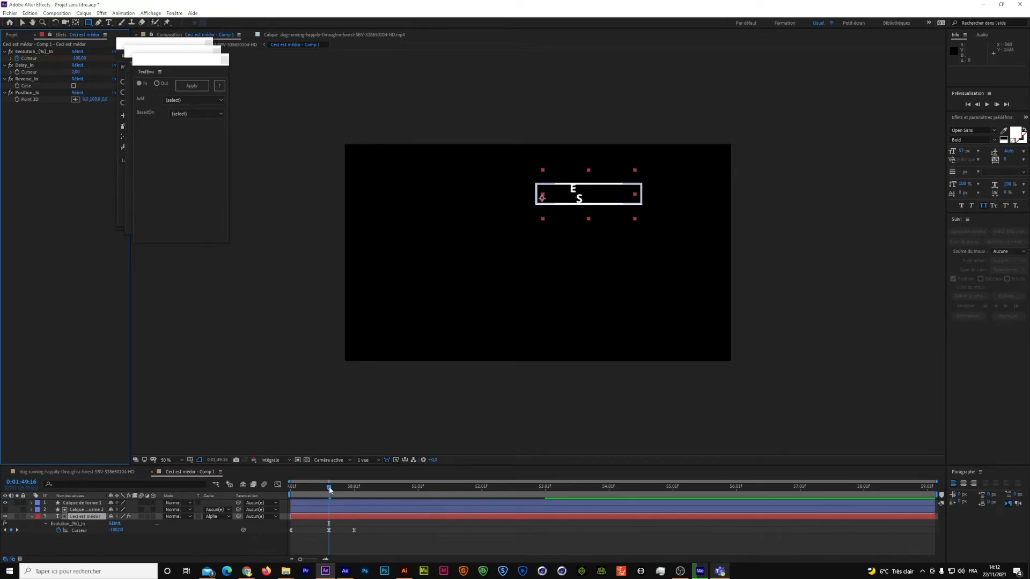
{"action": "mouse_move", "coordinate": [324, 490]}
{"action": "left_mouse_down"}
{"action": "mouse_move", "coordinate": [285, 497]}
{"action": "mouse_move", "coordinate": [359, 495]}
{"action": "mouse_move", "coordinate": [329, 505]}
{"action": "left_mouse_up"}
{"action": "left_click", "coordinate": [79, 58]}
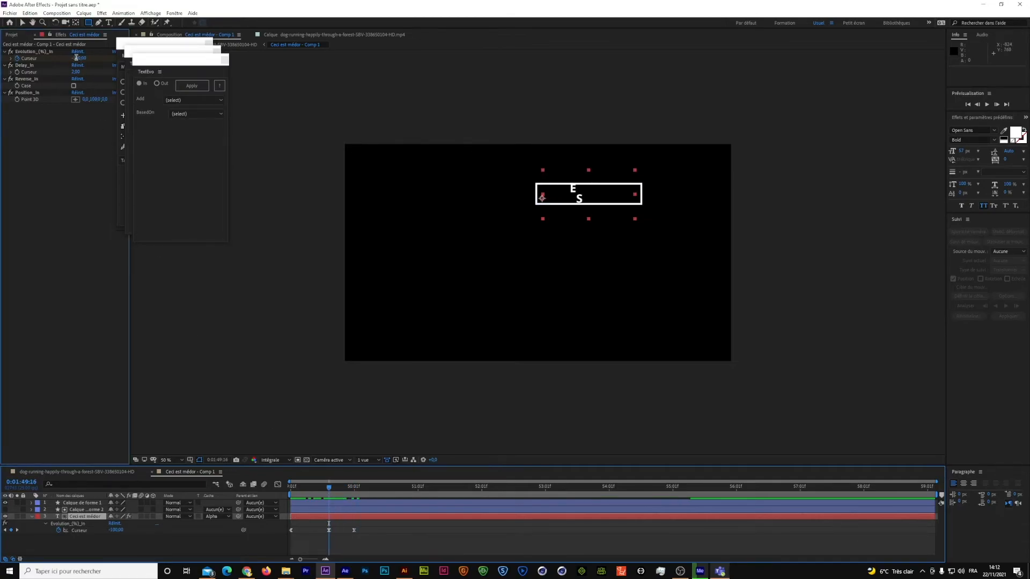
{"action": "left_click_drag", "start_coordinate": [84, 58], "coordinate": [77, 58]}
{"action": "type", "text": "20"}
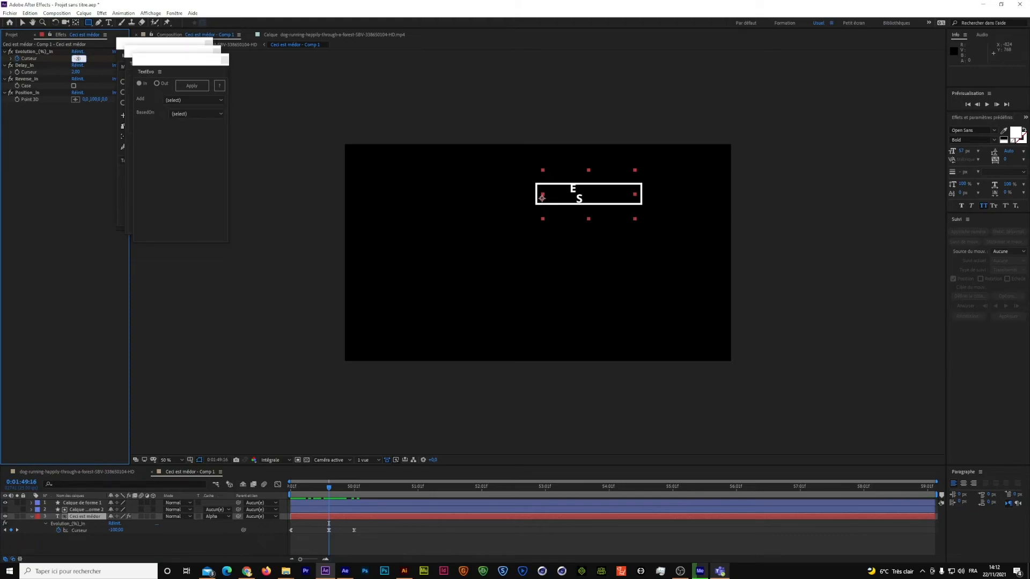
{"action": "key", "text": "Return"}
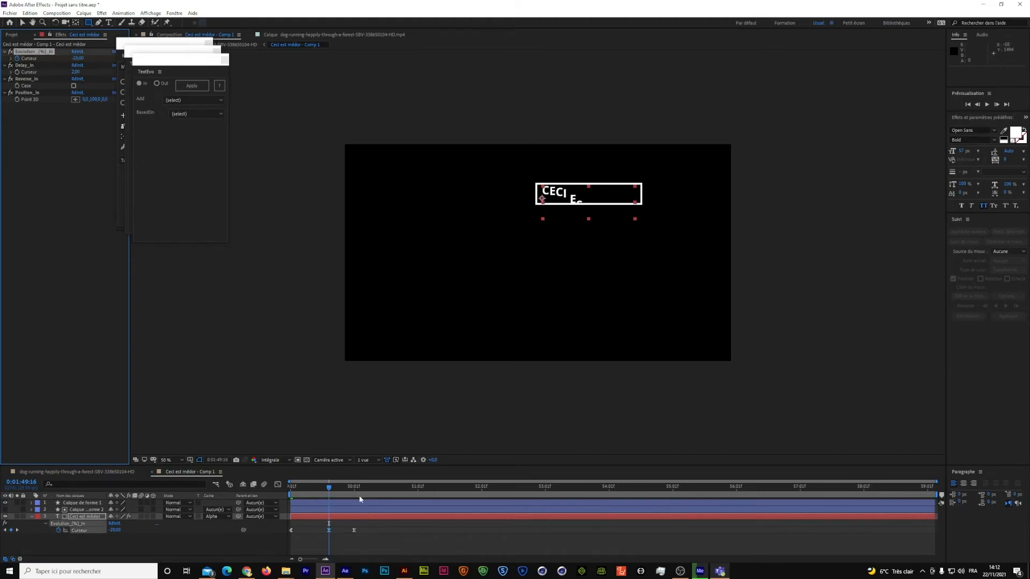
Show the outlined frame layer's Fin keyframes, move the second one to 0:01:49:14, and check the callout animation.
{"action": "left_click_drag", "start_coordinate": [326, 487], "coordinate": [274, 494]}
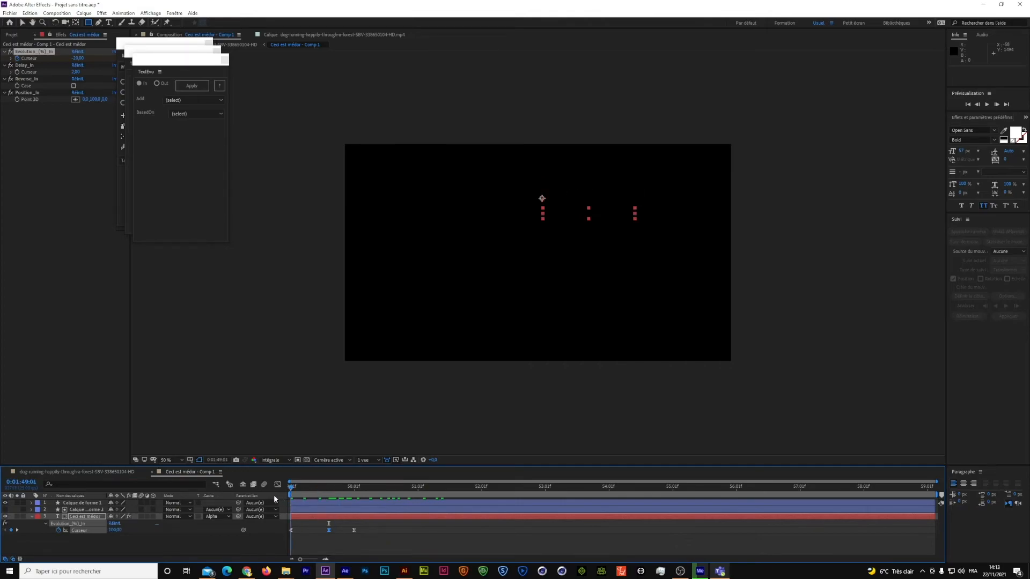
{"action": "left_click", "coordinate": [300, 503]}
{"action": "left_click_drag", "start_coordinate": [297, 513], "coordinate": [428, 494]}
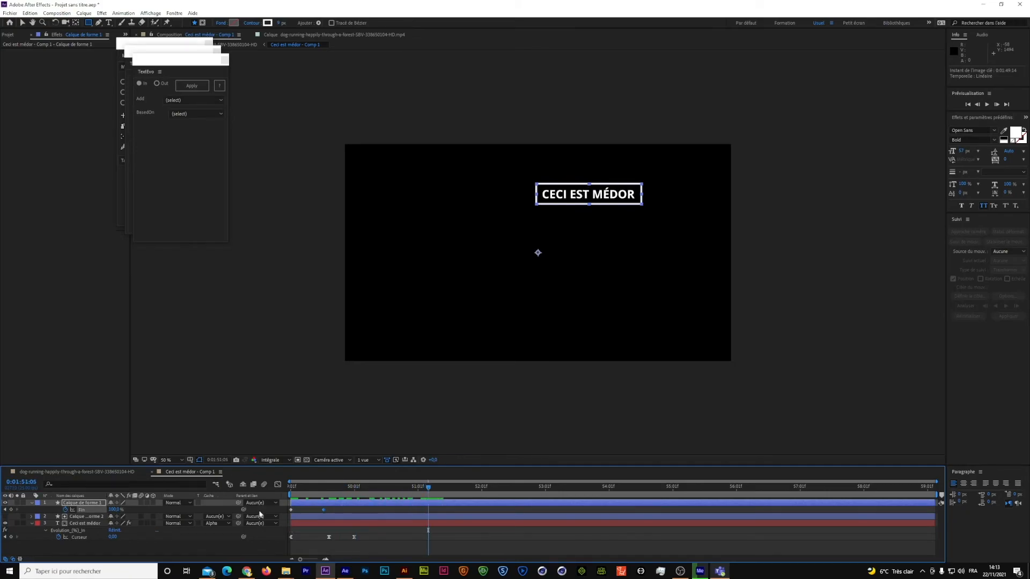
In the dog-running composition, return to 0:01:49:01 and keyframe the Rope layer's Longueur at 0 %.
{"action": "left_click", "coordinate": [122, 476]}
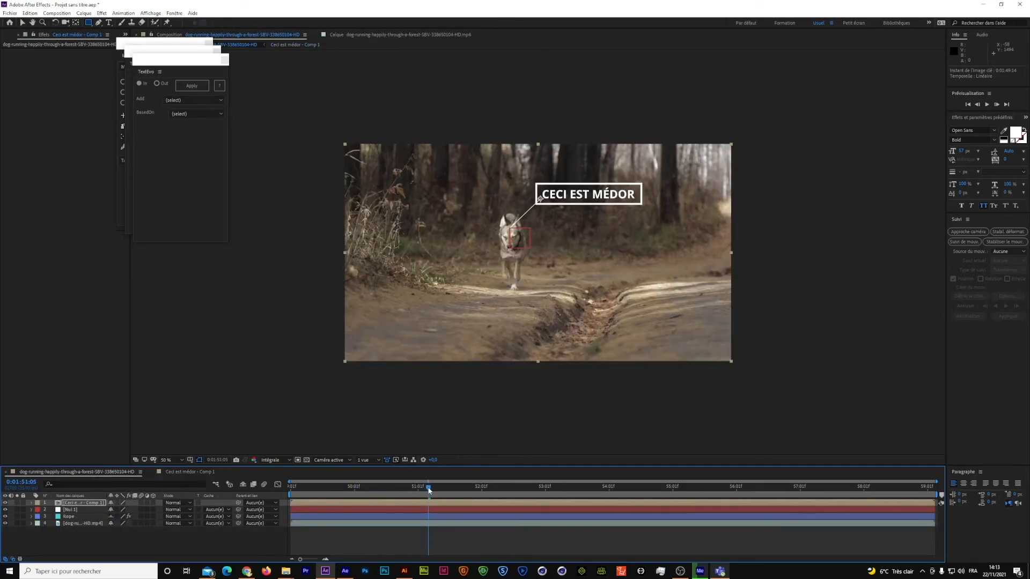
{"action": "left_click_drag", "start_coordinate": [406, 490], "coordinate": [289, 521]}
{"action": "left_click", "coordinate": [297, 516]}
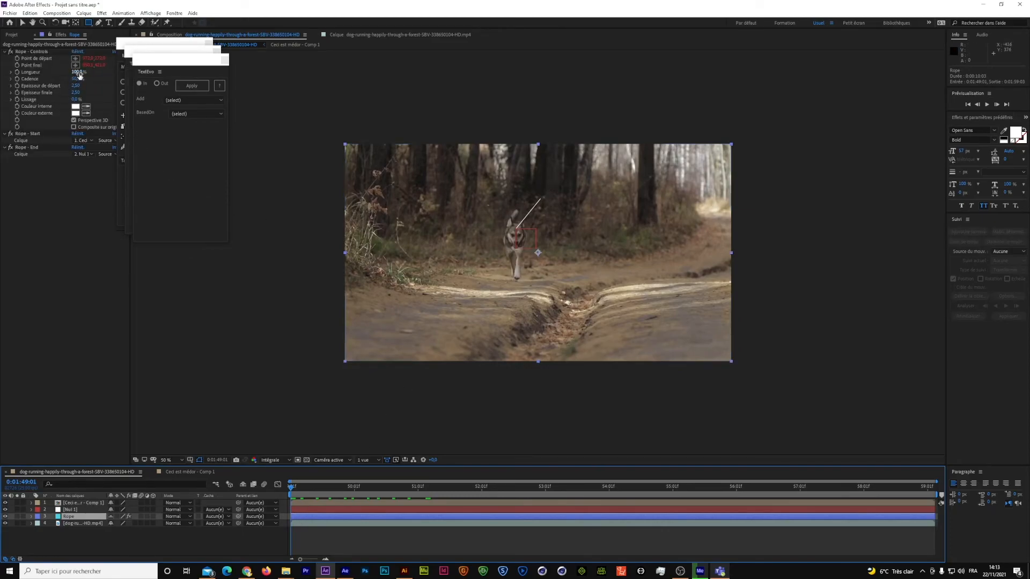
{"action": "left_click_drag", "start_coordinate": [79, 75], "coordinate": [43, 73]}
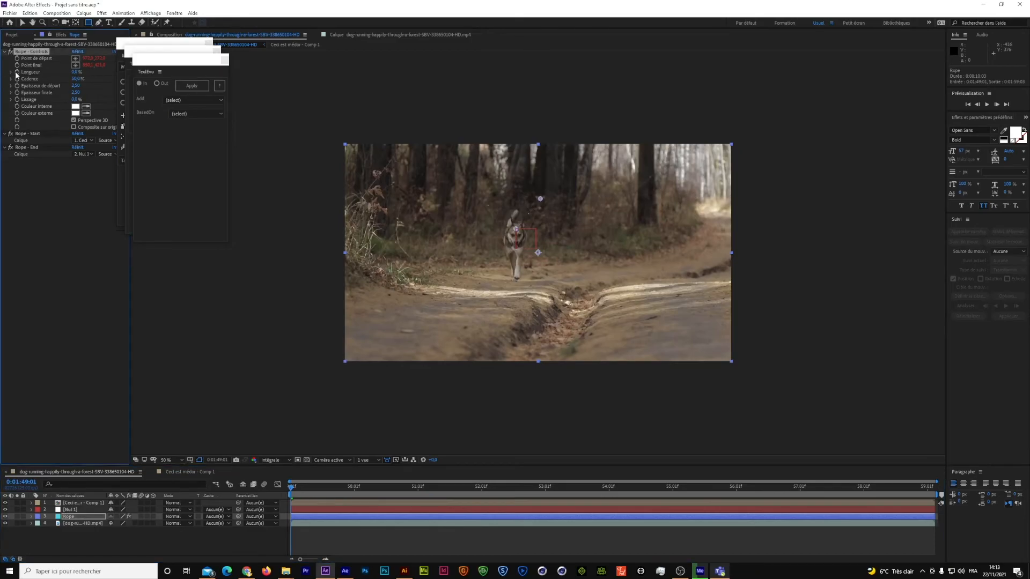
Set the Rope layer's Longueur to 100 % at 0:01:49:08 and check the line's growth up to 0:01:49:22.
{"action": "left_click_drag", "start_coordinate": [291, 489], "coordinate": [310, 490]}
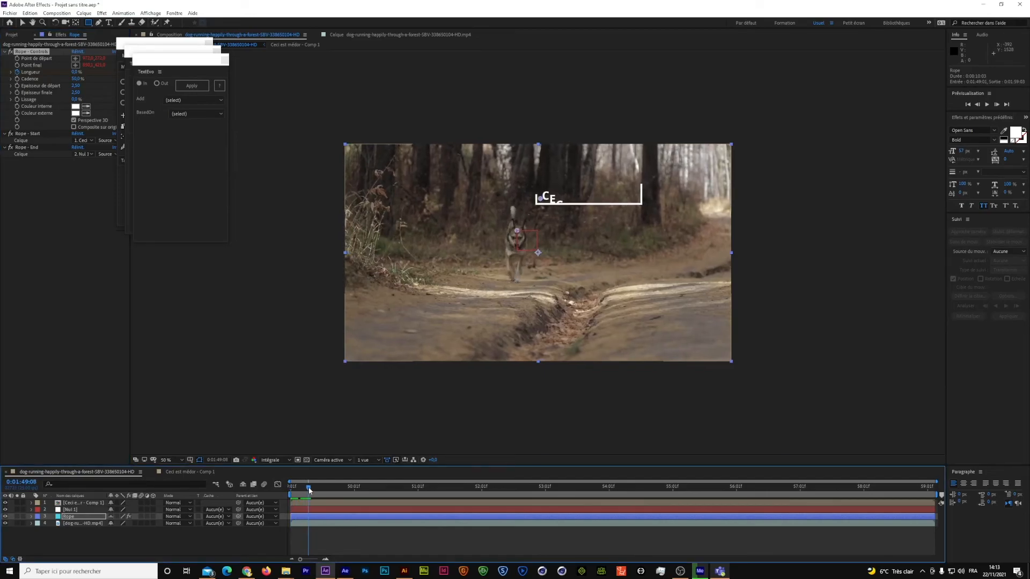
{"action": "left_click_drag", "start_coordinate": [77, 71], "coordinate": [119, 73]}
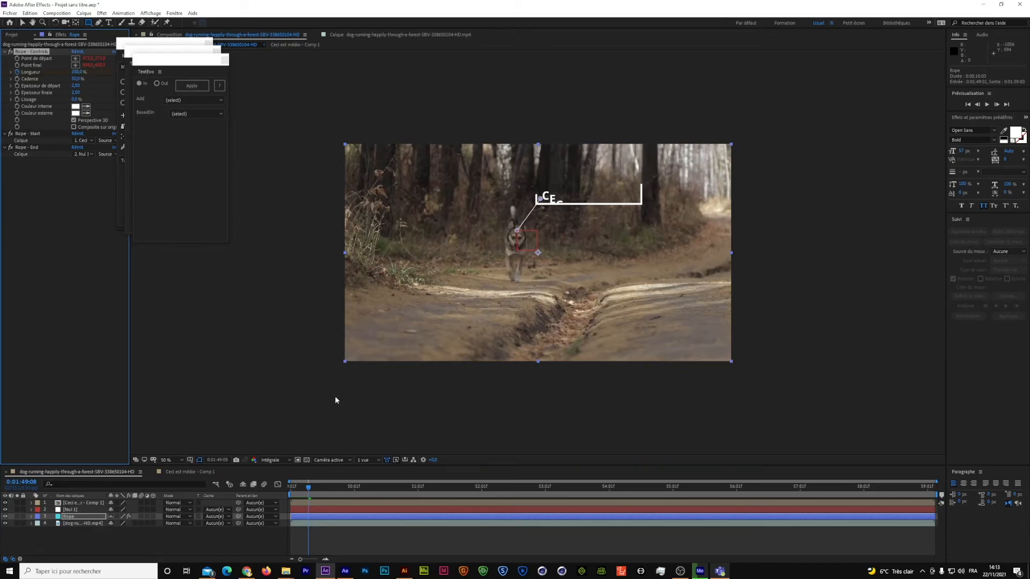
{"action": "left_click_drag", "start_coordinate": [311, 486], "coordinate": [343, 489]}
{"action": "left_click", "coordinate": [336, 501]}
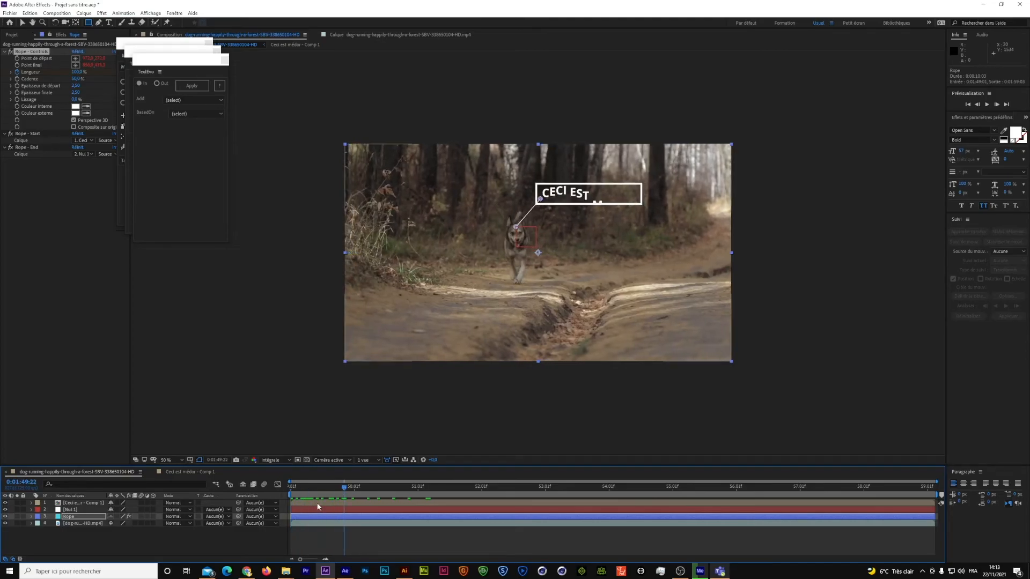
Try repositioning the "Ceci est médor" callout layer over the footage, and undo the move.
{"action": "left_click", "coordinate": [23, 24]}
{"action": "left_click_drag", "start_coordinate": [599, 251], "coordinate": [598, 255]}
{"action": "key", "text": "ctrl+z"}
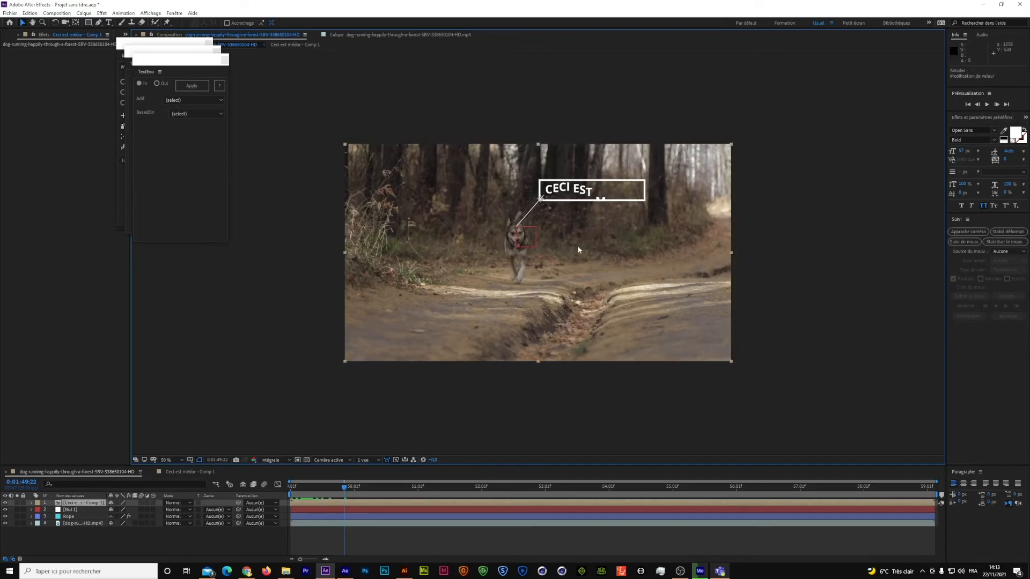
Move the callout layer's anchor point onto the lower-left corner of the frame and preview the linked rope along the footage.
{"action": "left_click", "coordinate": [75, 23]}
{"action": "left_click_drag", "start_coordinate": [539, 198], "coordinate": [537, 201]}
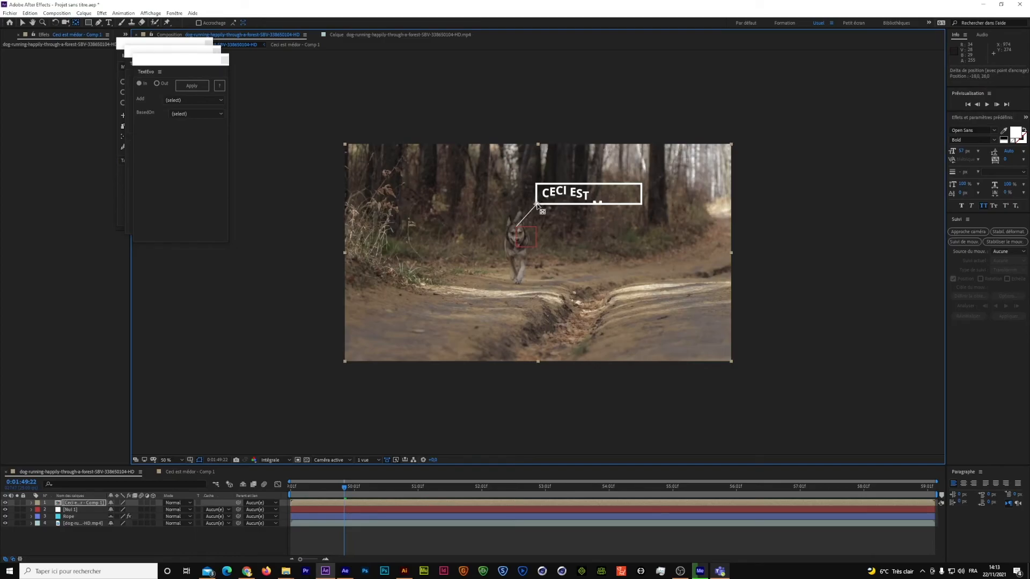
{"action": "key", "text": "space"}
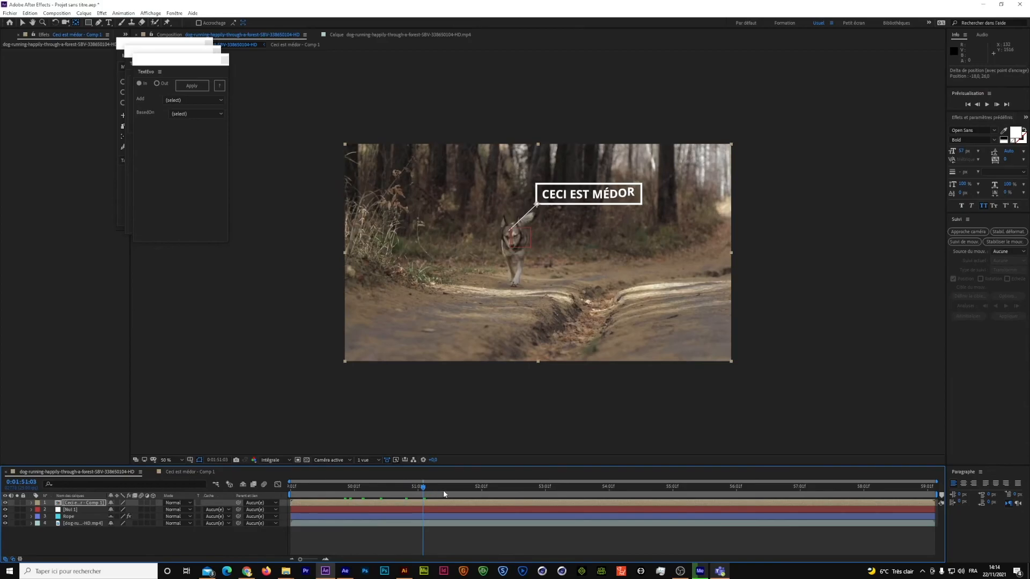
{"action": "left_click_drag", "start_coordinate": [472, 494], "coordinate": [677, 528]}
Switch back to the Selection tool, move the TextEvo window aside and close the True Comp Duplicator window.
{"action": "left_click", "coordinate": [22, 22]}
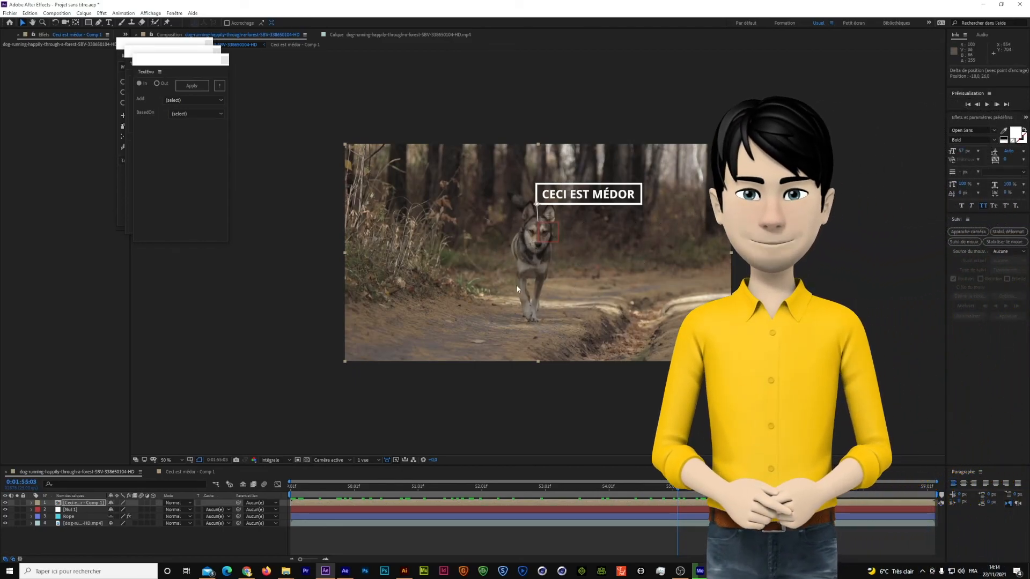
{"action": "left_click_drag", "start_coordinate": [145, 72], "coordinate": [208, 65]}
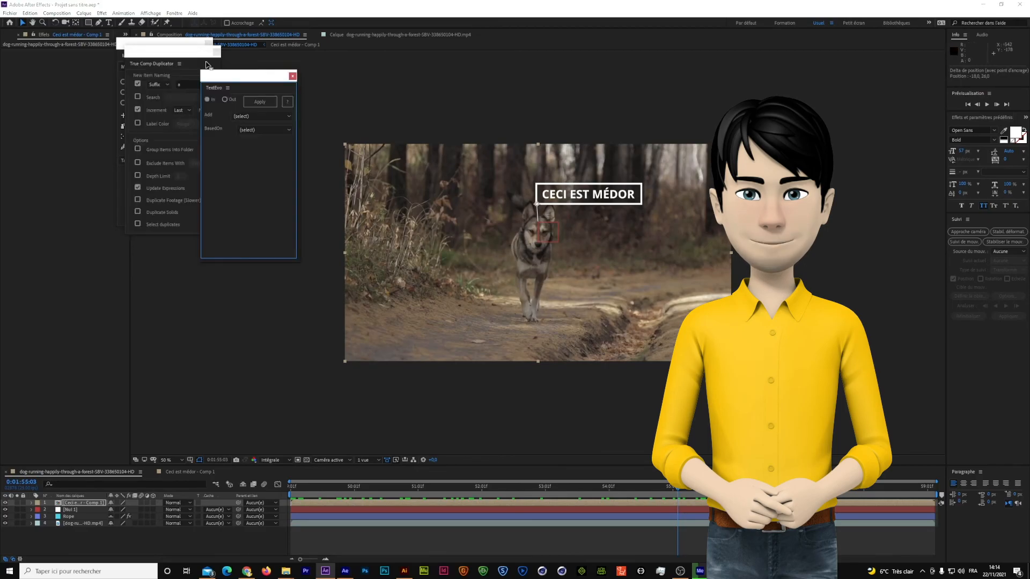
{"action": "left_click", "coordinate": [217, 52]}
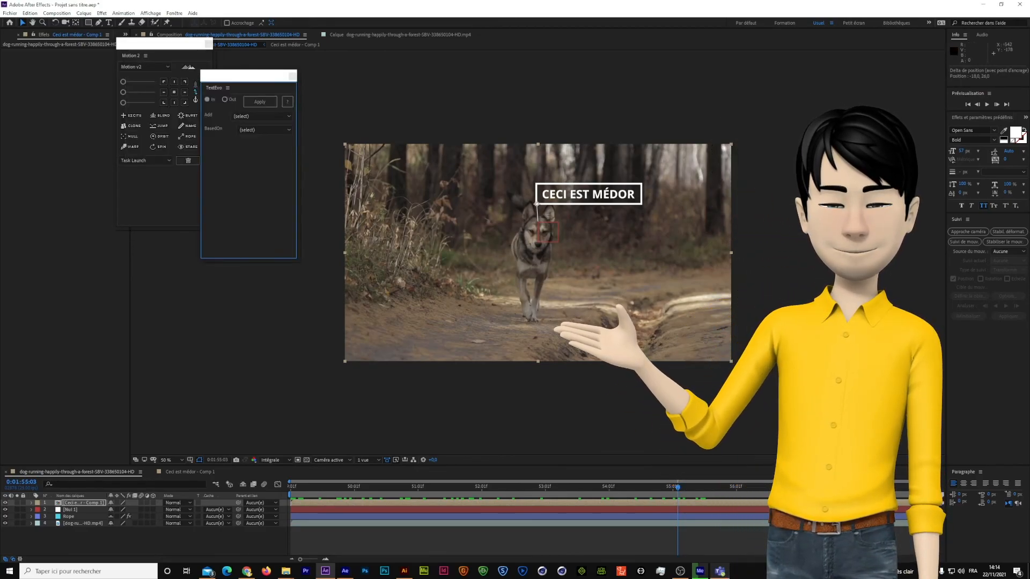